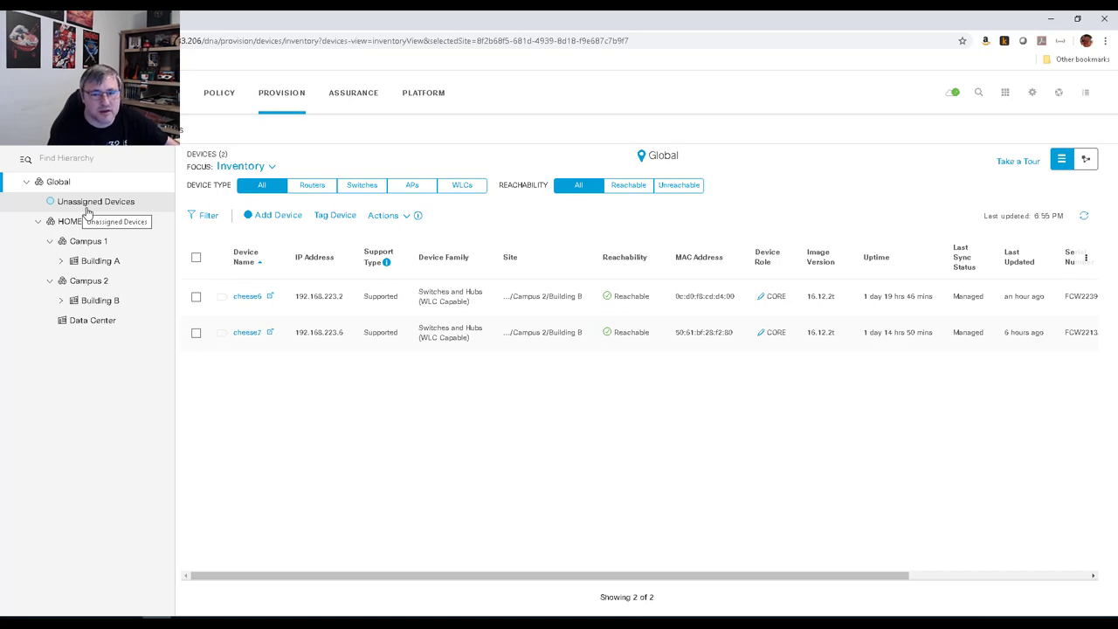
# Open the LAN Automation form from Actions > Provision.
pyautogui.click(386, 216)
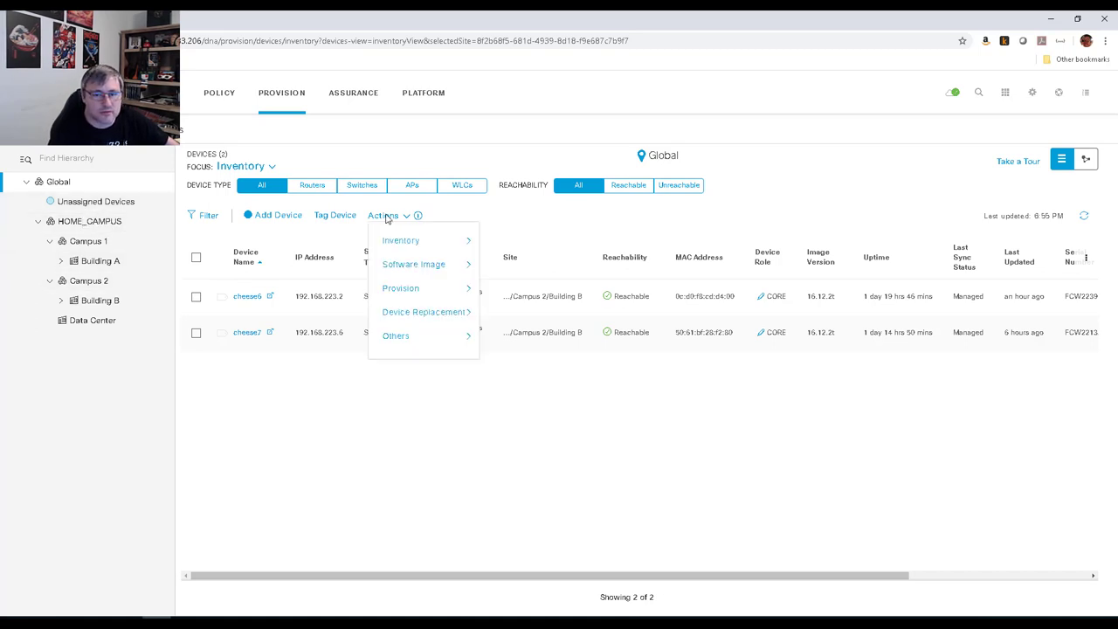
pyautogui.moveTo(395, 288)
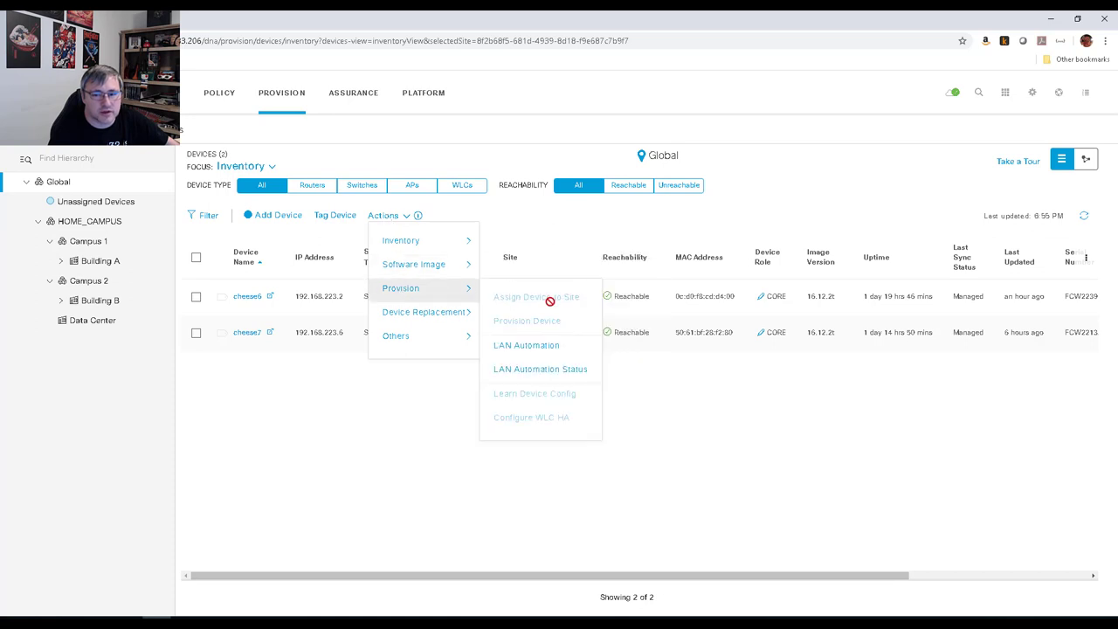
pyautogui.click(533, 349)
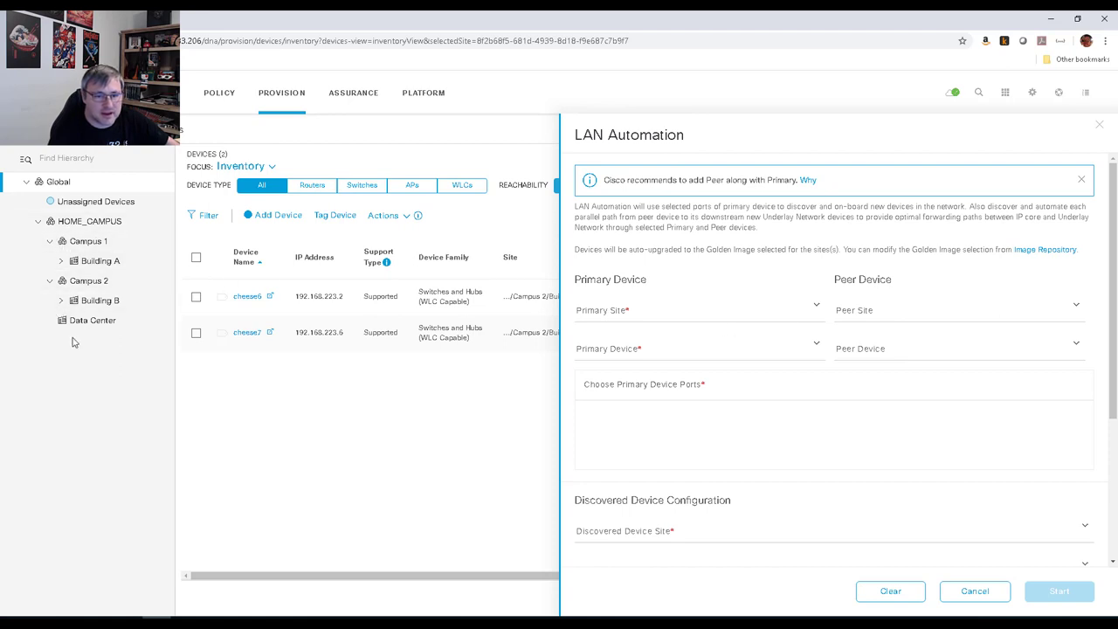
pyautogui.scroll(-1, 814, 432)
pyautogui.scroll(1, 815, 415)
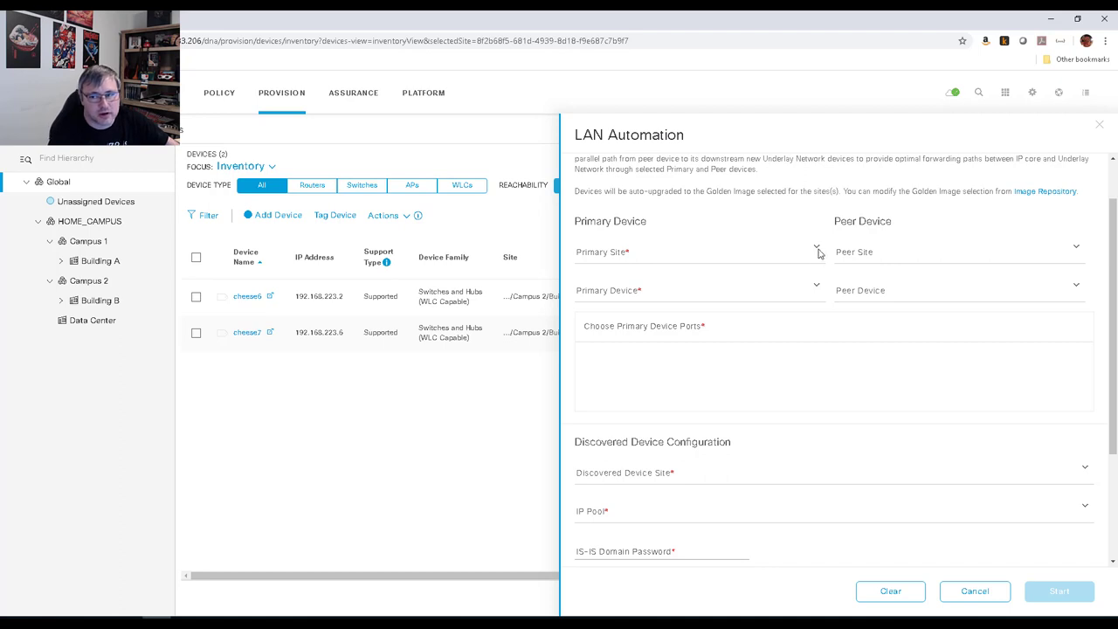
# Choose Global/HOME_CAMPUS/Campus 2/Building B as the primary site.
pyautogui.click(818, 251)
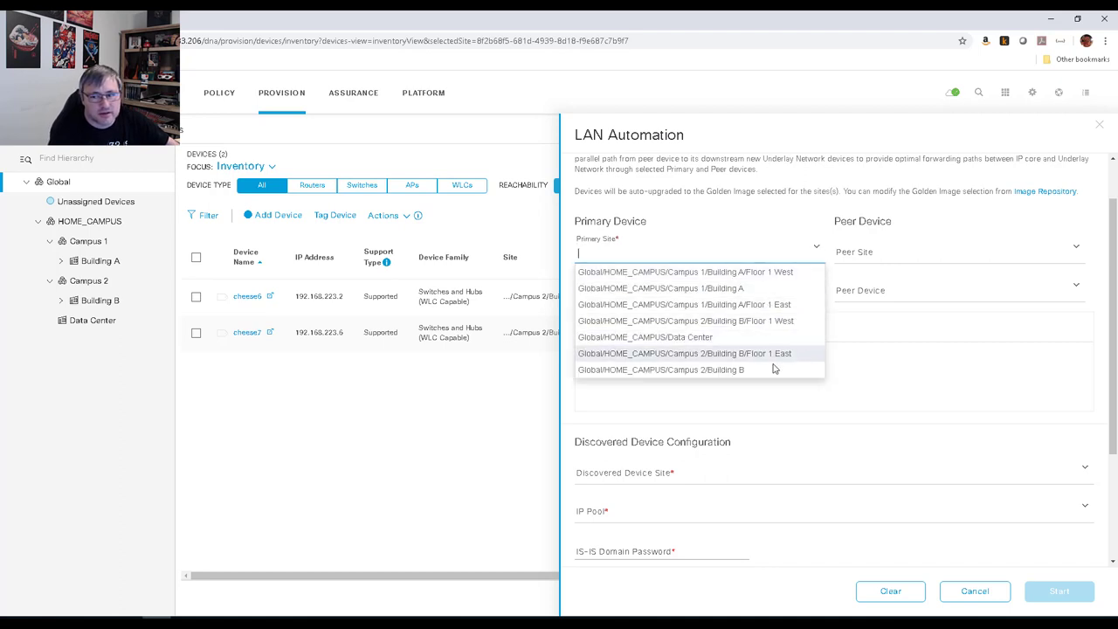
pyautogui.scroll(-3, 766, 341)
pyautogui.click(722, 206)
pyautogui.scroll(3, 792, 344)
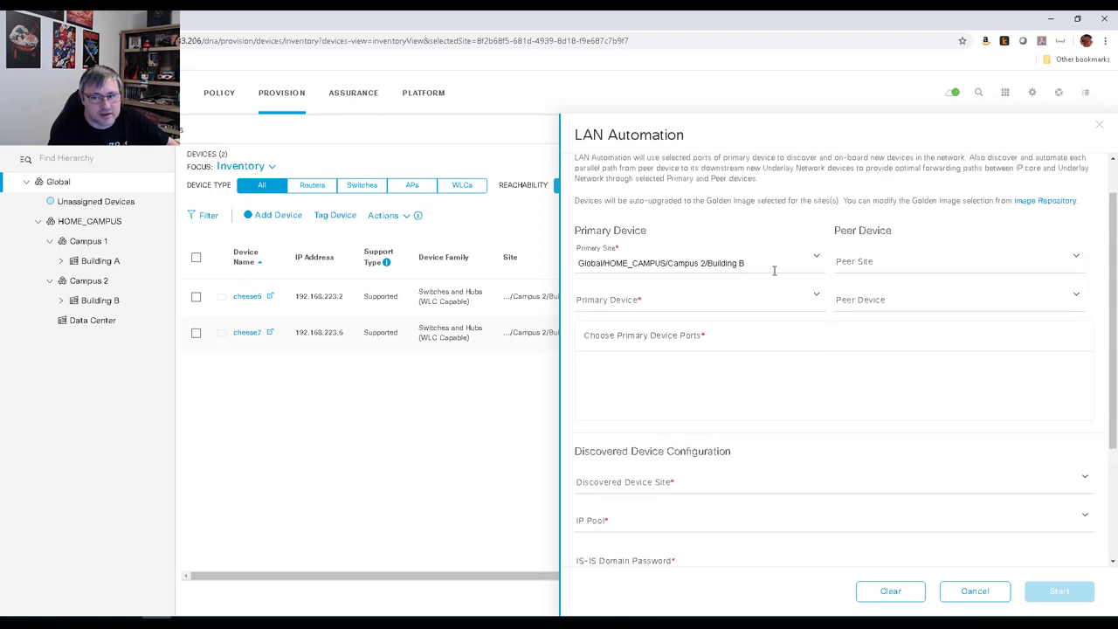
pyautogui.click(648, 300)
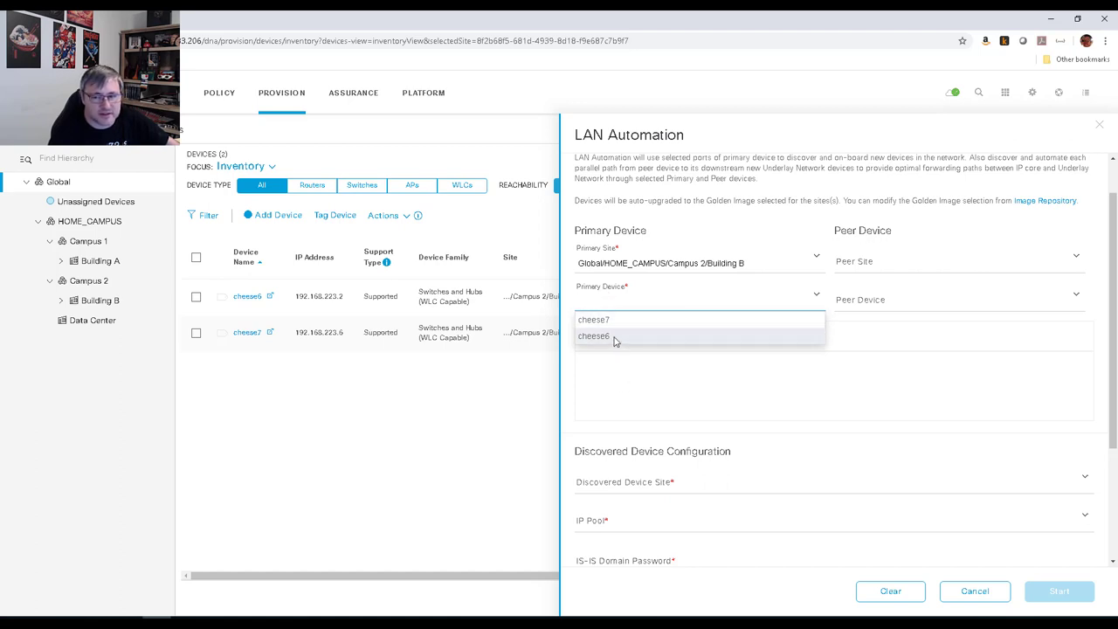
# Set cheese6 as primary device, peer site Campus 2/Building B, and cheese7 as peer device.
pyautogui.click(614, 337)
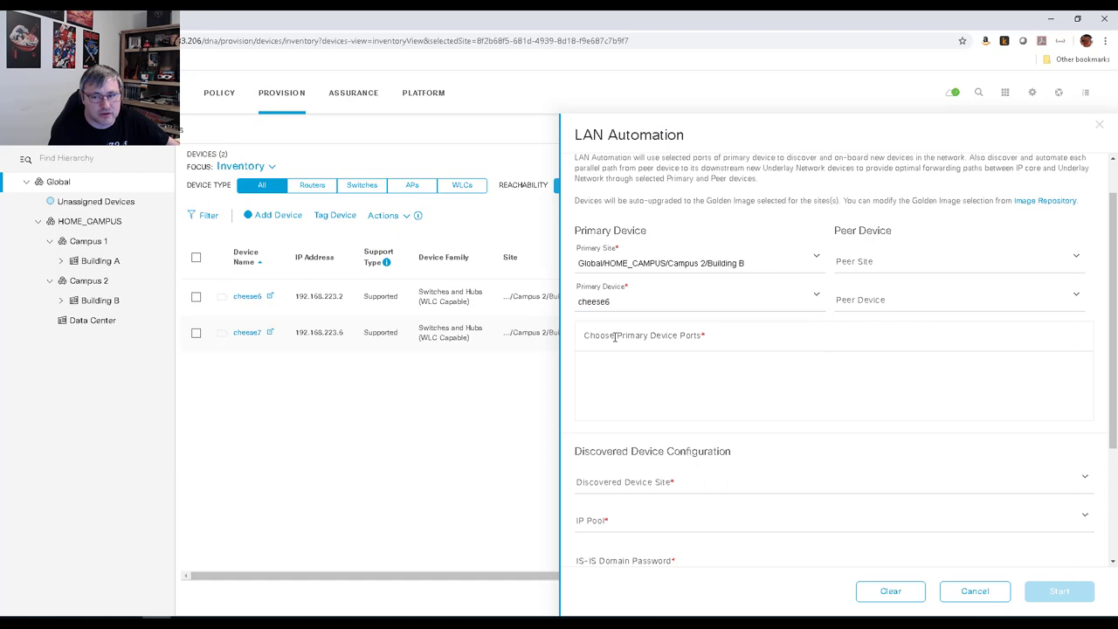
pyautogui.click(914, 260)
pyautogui.scroll(-2, 928, 316)
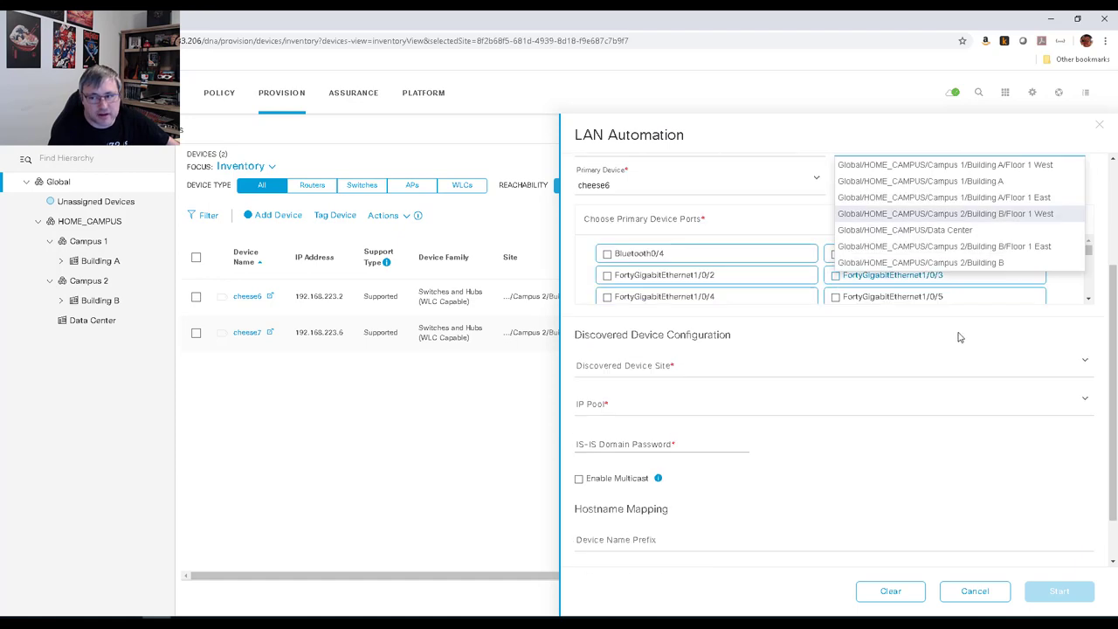
pyautogui.click(969, 265)
pyautogui.scroll(3, 942, 310)
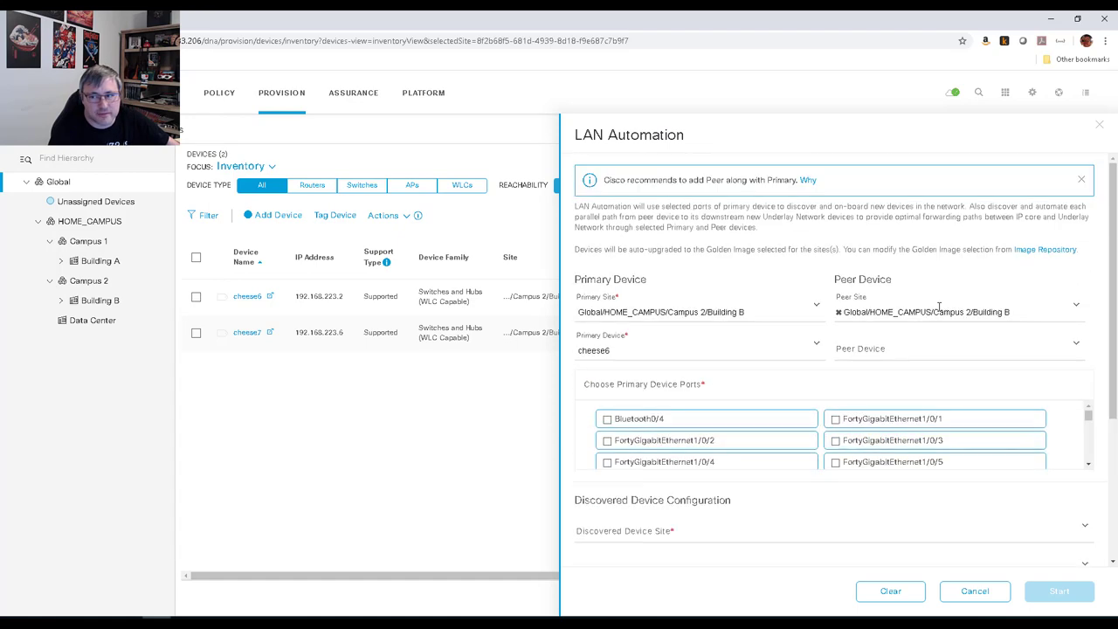
pyautogui.click(896, 347)
pyautogui.click(888, 372)
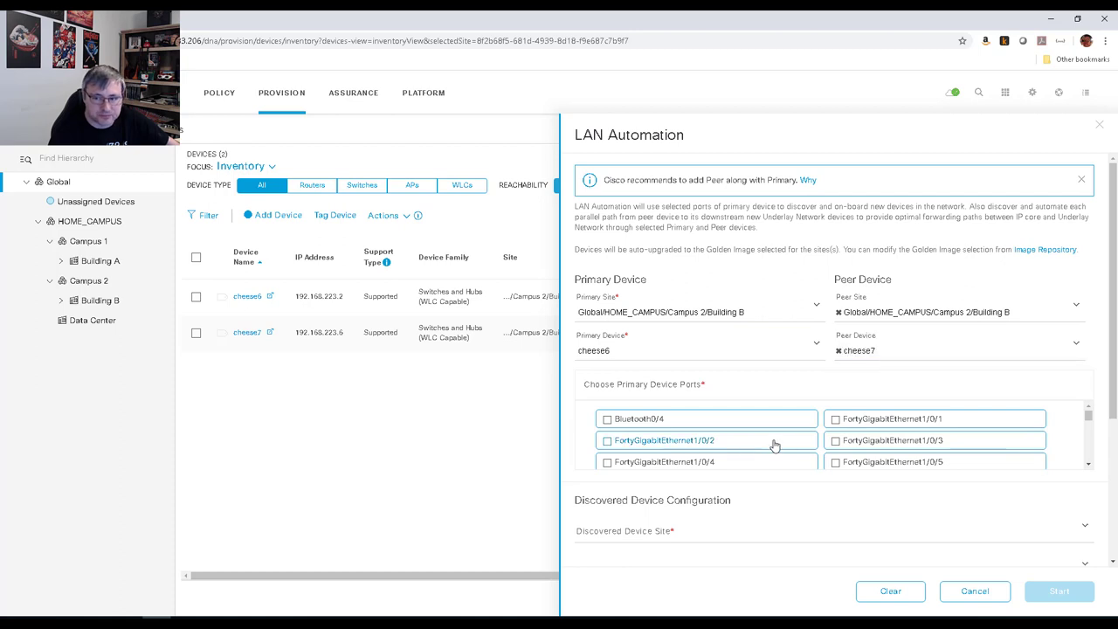
# Scroll through cheese6's port list to review the available ports.
pyautogui.scroll(-1, 570, 428)
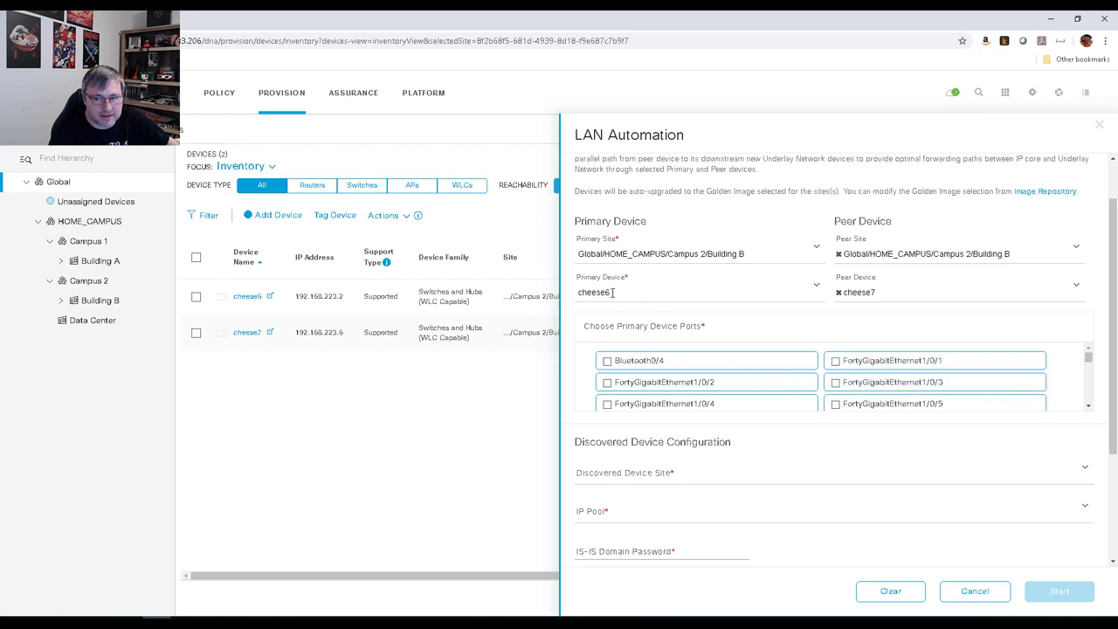
pyautogui.scroll(-1, 734, 390)
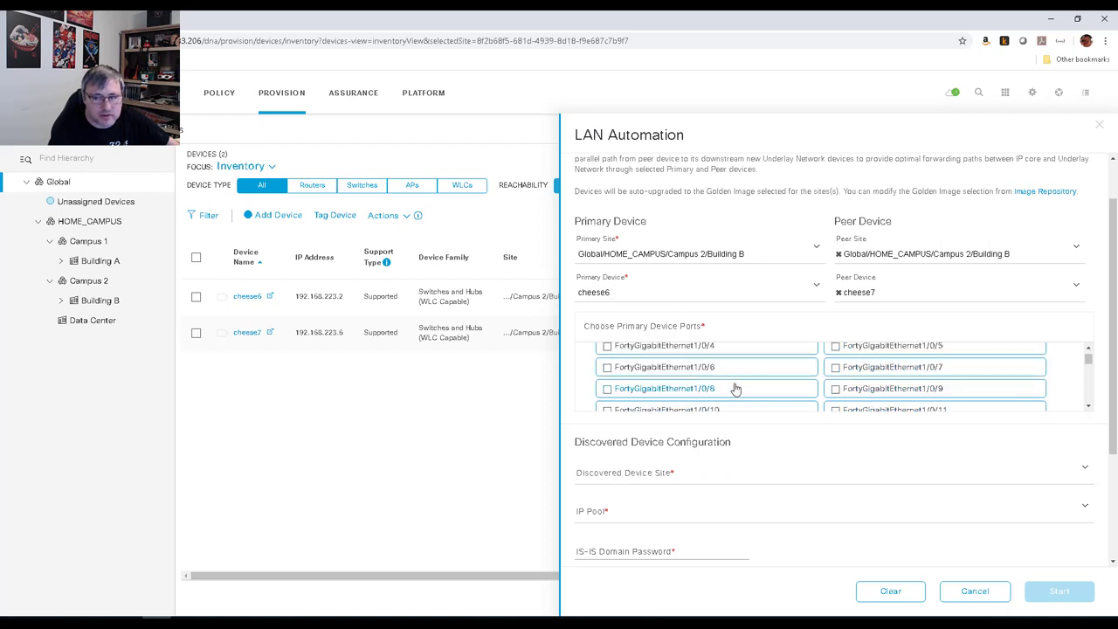
pyautogui.scroll(-1, 737, 390)
pyautogui.scroll(1, 737, 389)
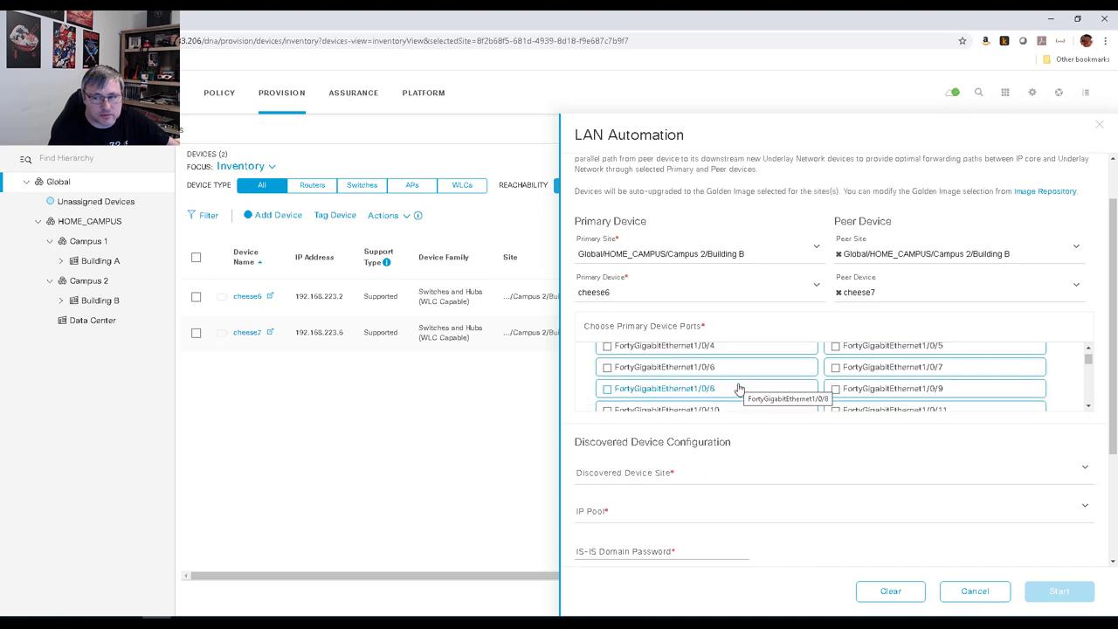
pyautogui.scroll(1, 738, 389)
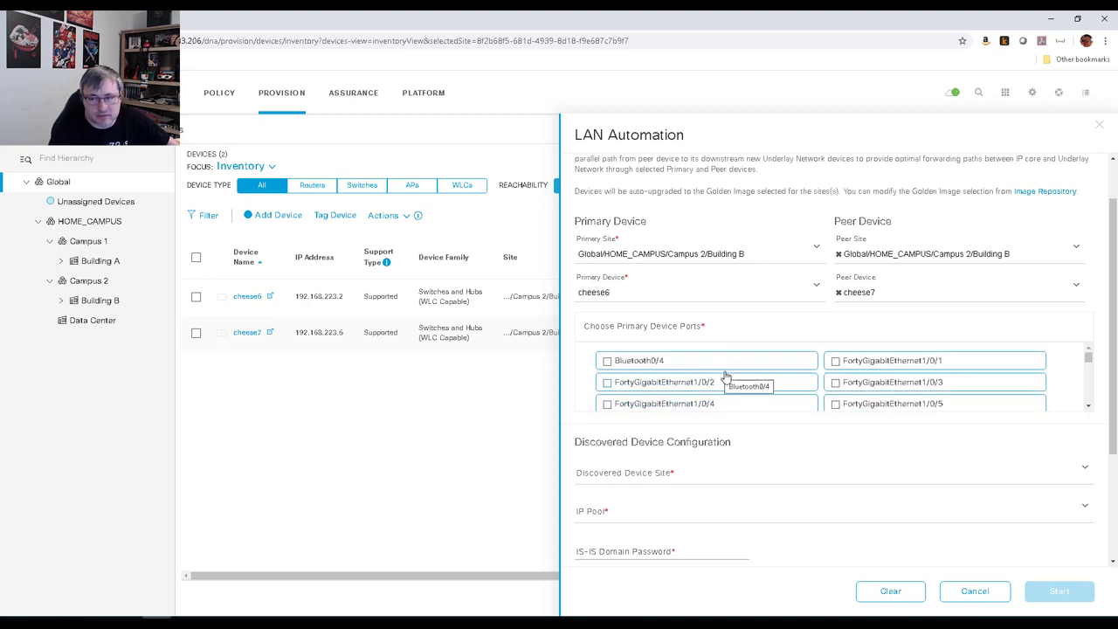
pyautogui.scroll(-3, 842, 375)
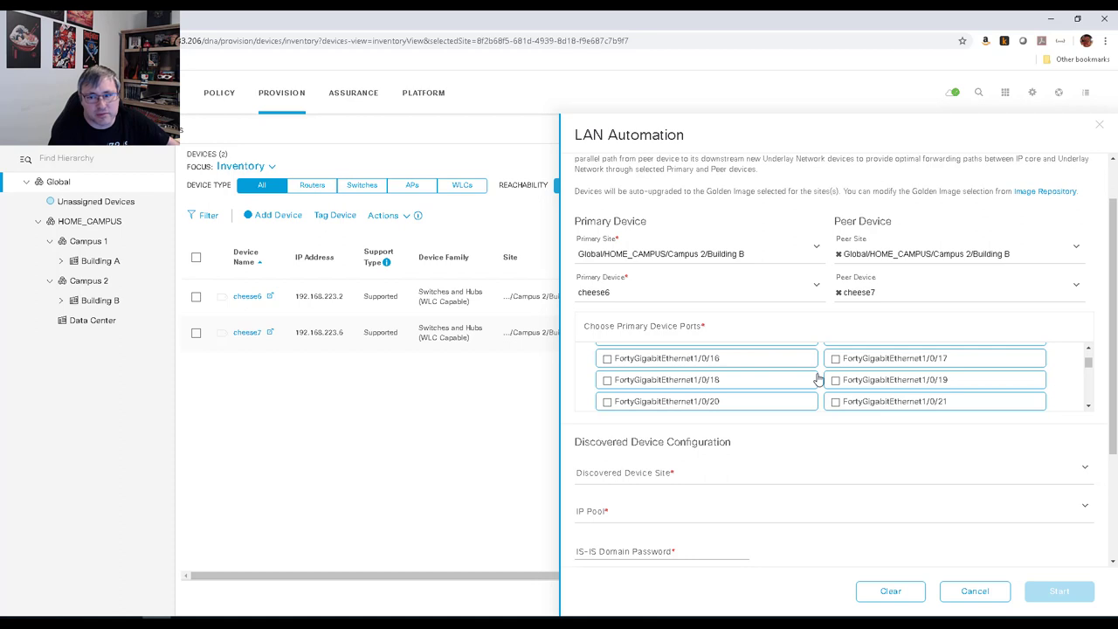
pyautogui.scroll(3, 818, 380)
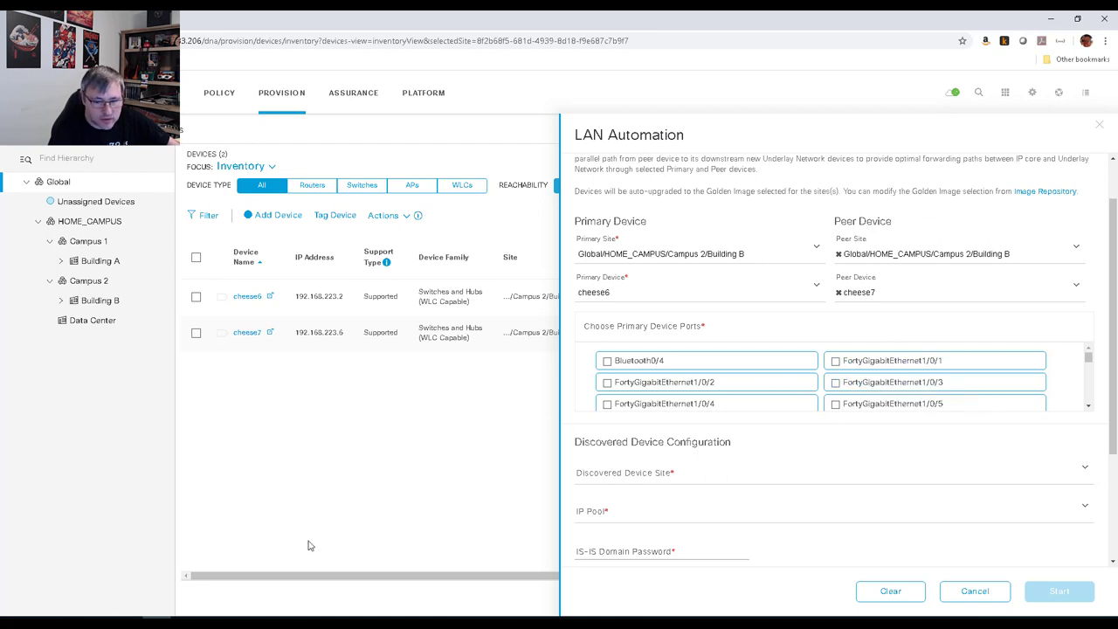
# Draw a red pen mark below cheese7 on the Border diagram, then hide the annotation window.
pyautogui.click(316, 616)
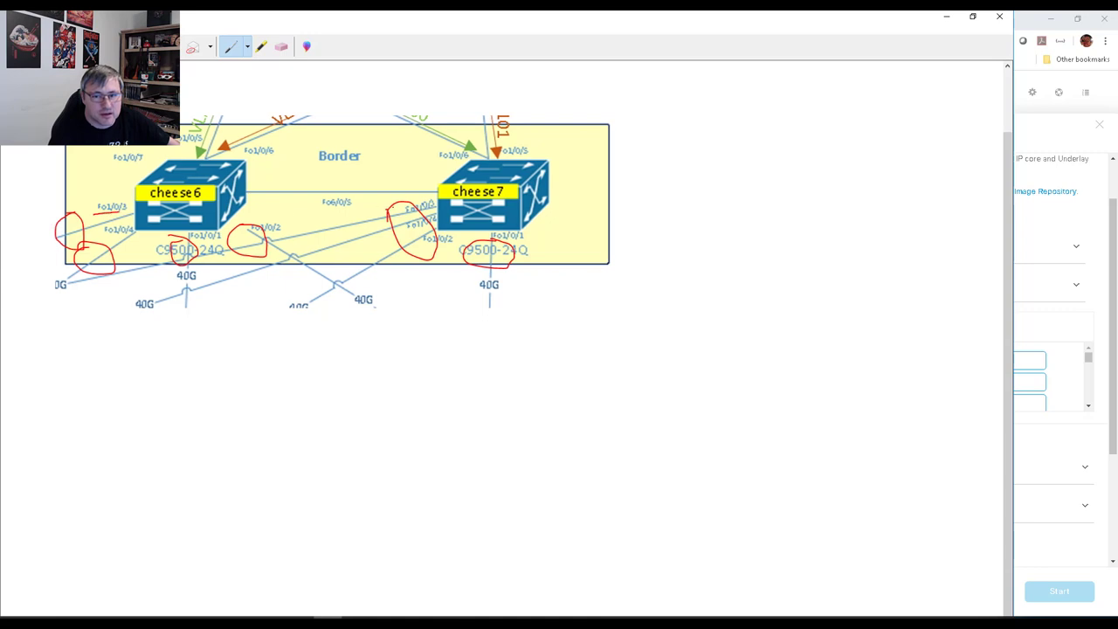
pyautogui.moveTo(401, 215); pyautogui.dragTo(436, 209)
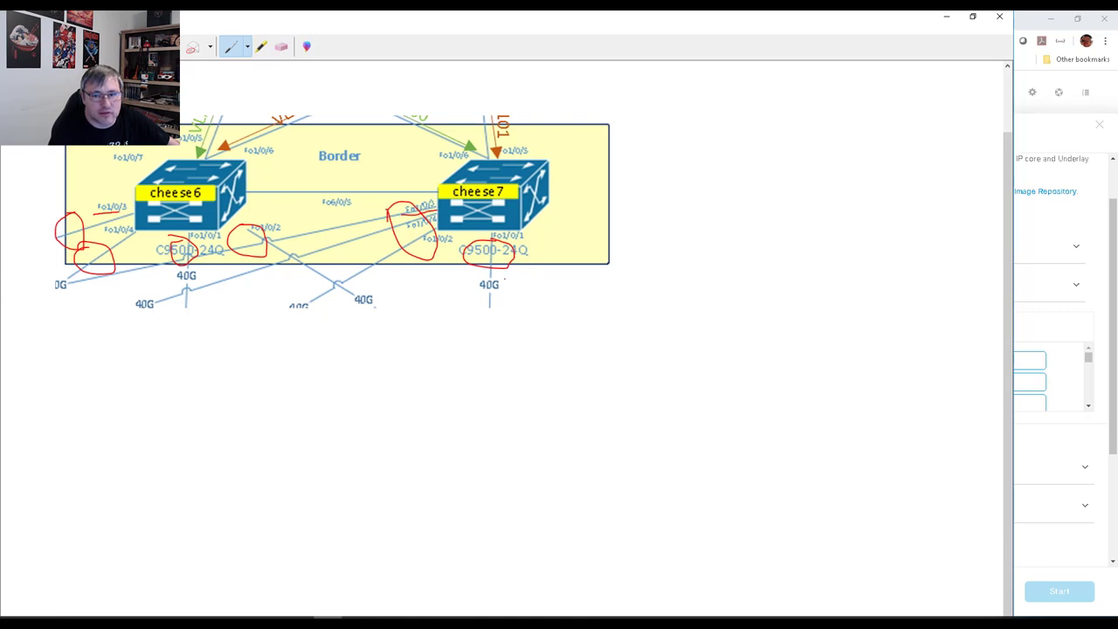
pyautogui.click(948, 17)
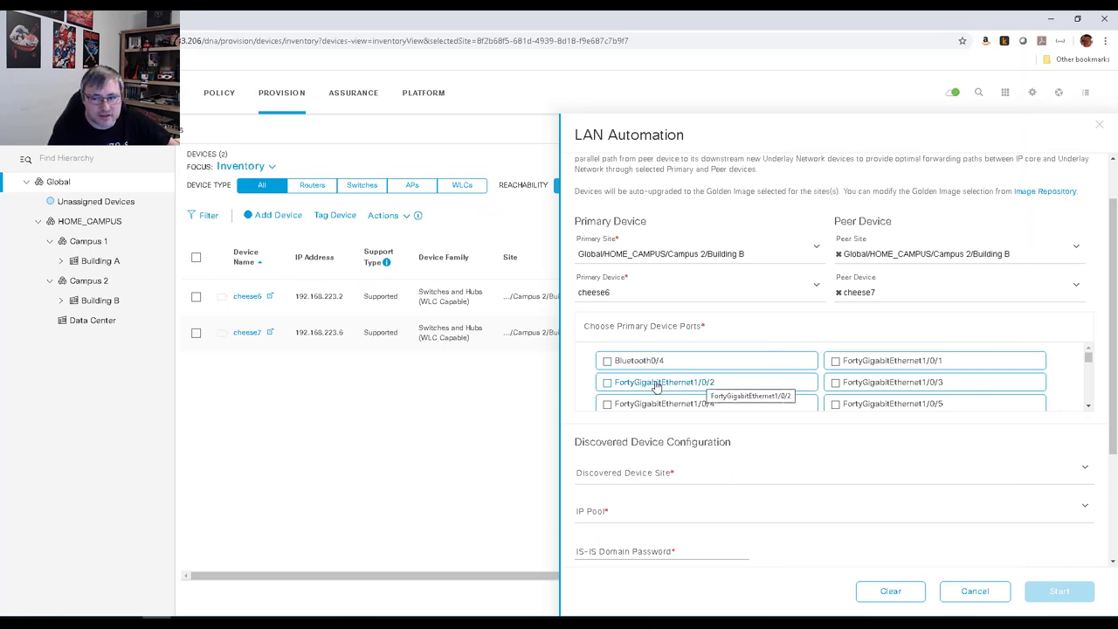
# Tick cheese6's ports FortyGigabitEthernet1/0/1, 1/0/2, 1/0/3 and 1/0/4 for discovery.
pyautogui.click(837, 362)
pyautogui.click(606, 385)
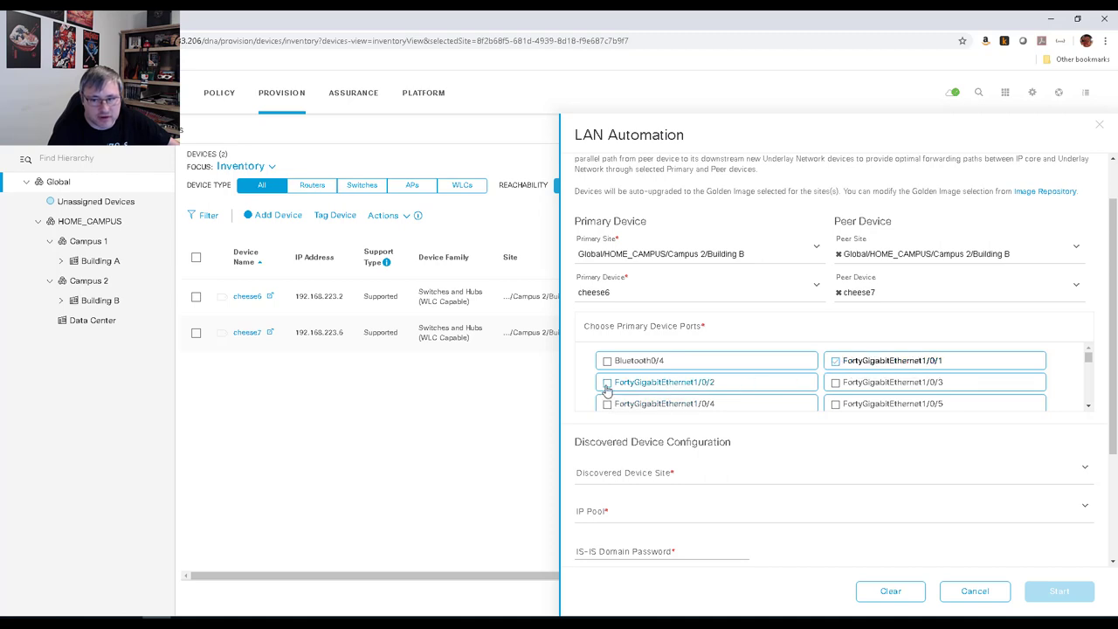
pyautogui.click(835, 383)
pyautogui.click(607, 404)
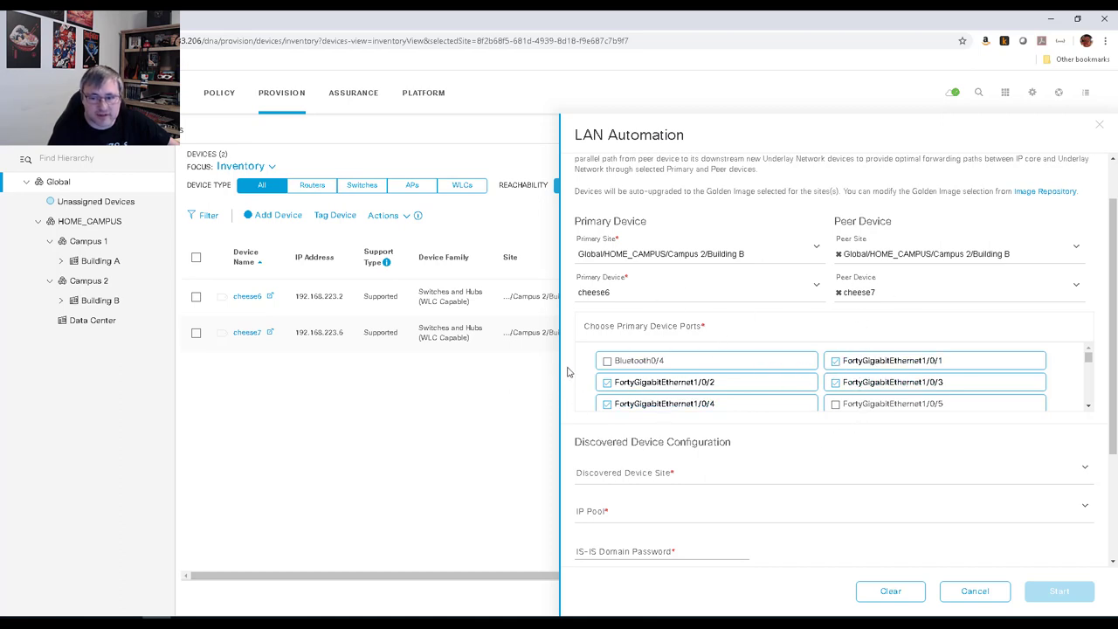
pyautogui.scroll(-3, 569, 372)
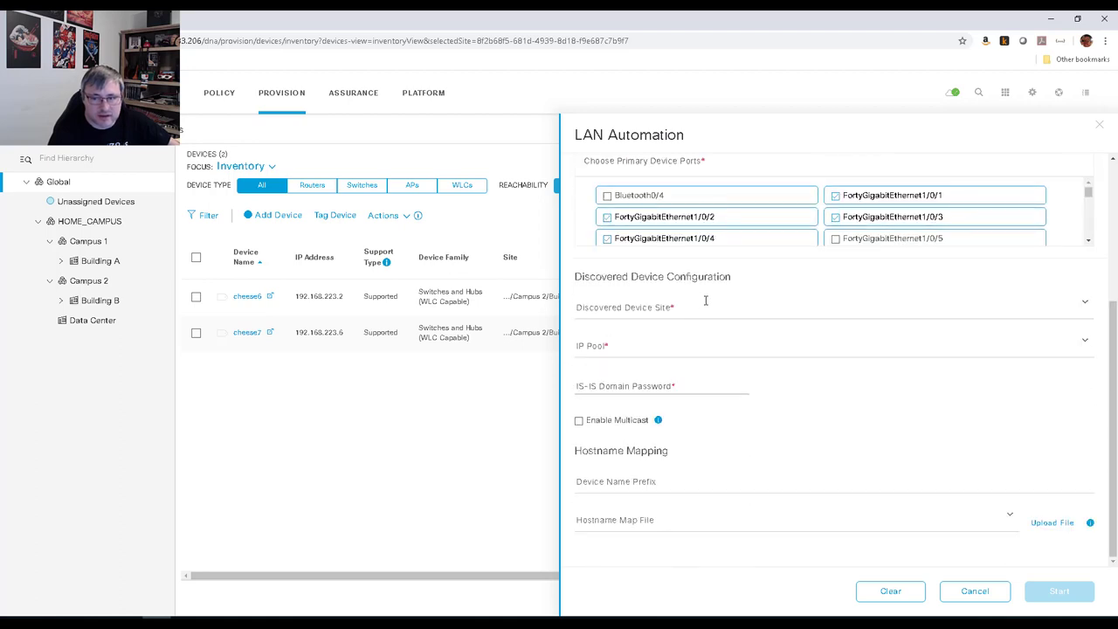
pyautogui.click(690, 308)
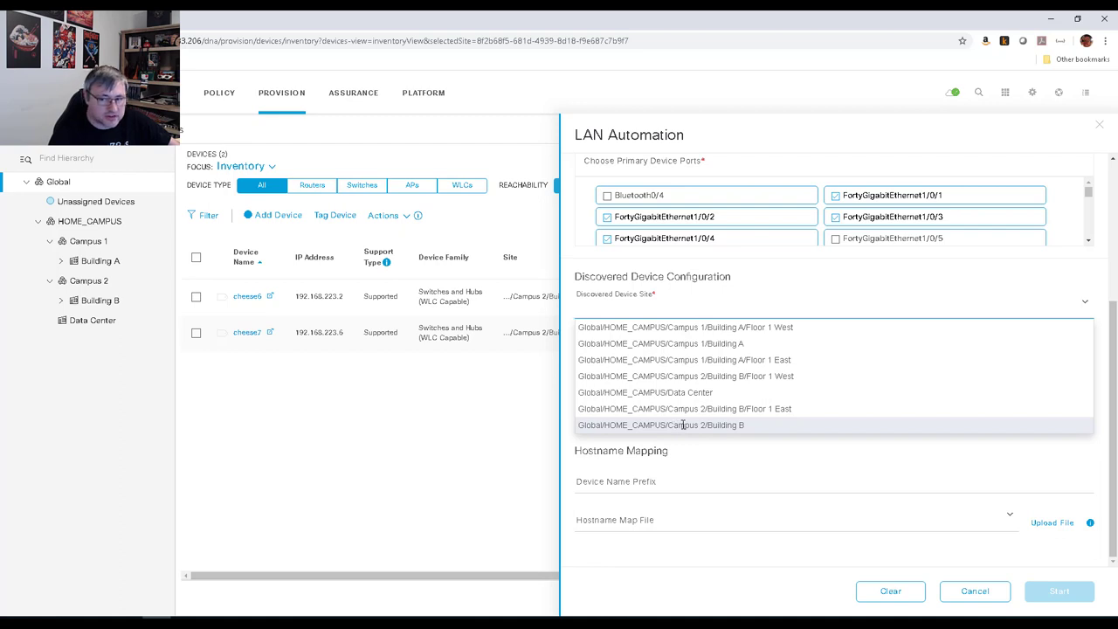
# Place discovered devices in Campus 2/Building B and use the LAN_AUTO_POOL_SDA IP pool.
pyautogui.click(683, 425)
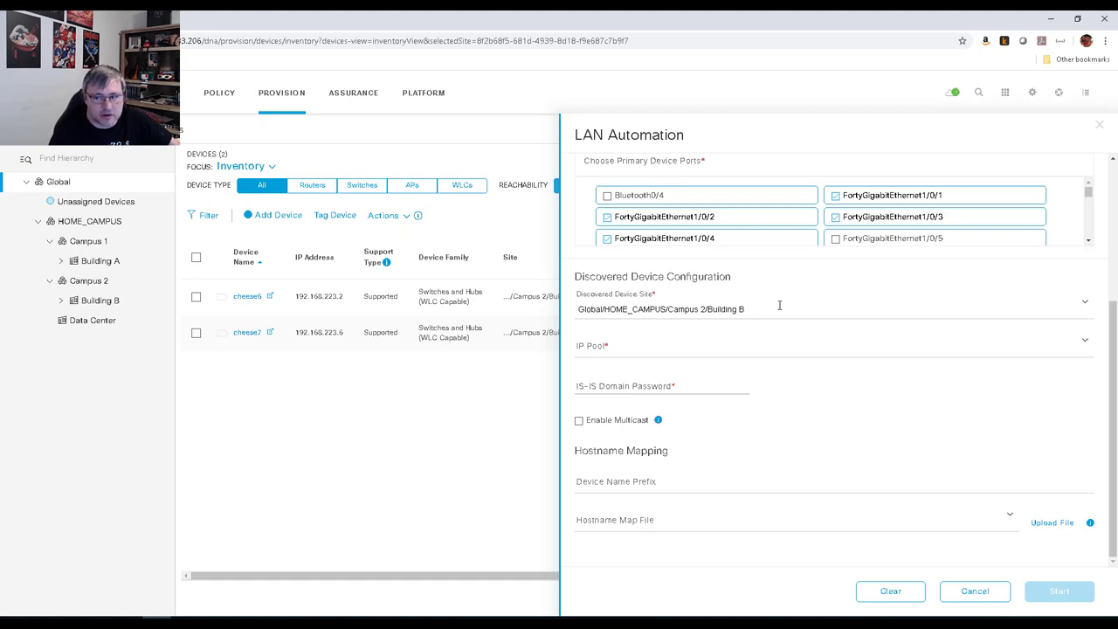
pyautogui.click(625, 345)
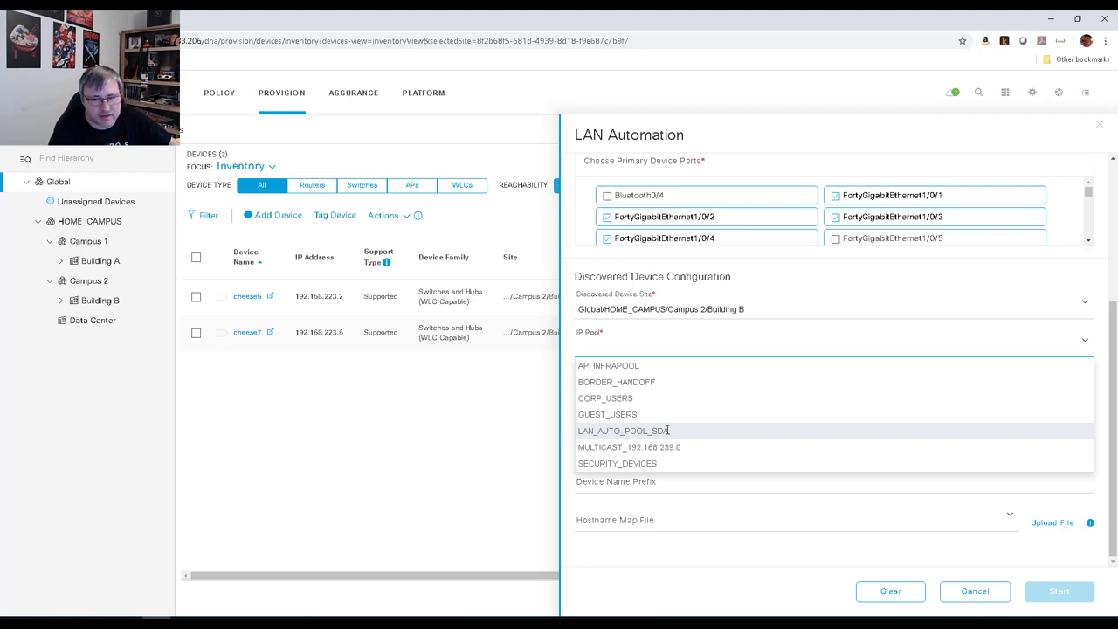
pyautogui.click(666, 430)
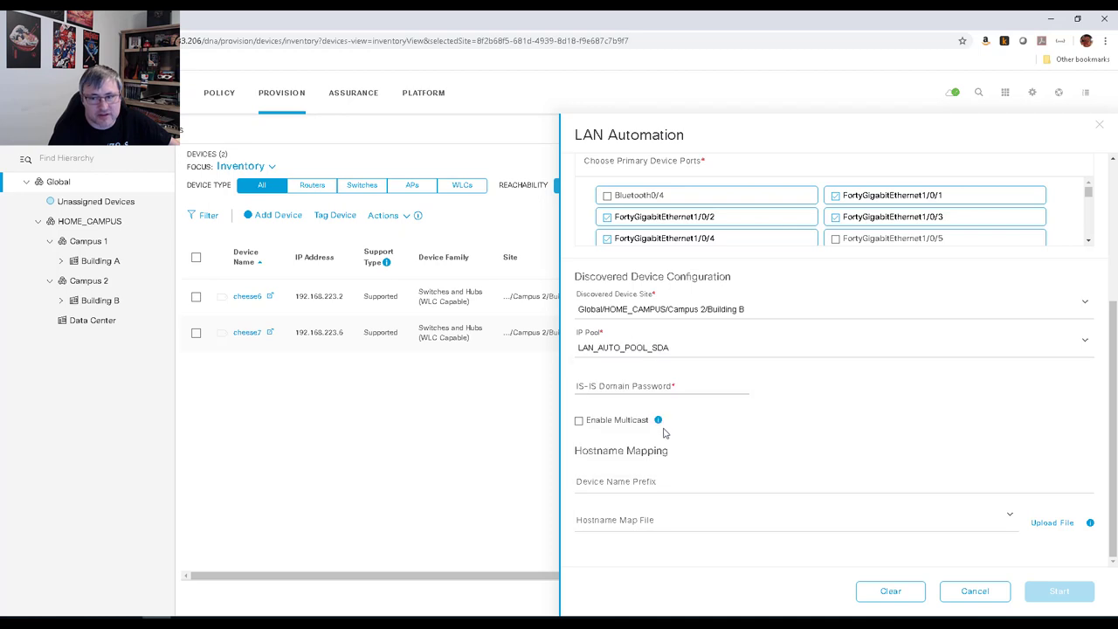
pyautogui.click(660, 385)
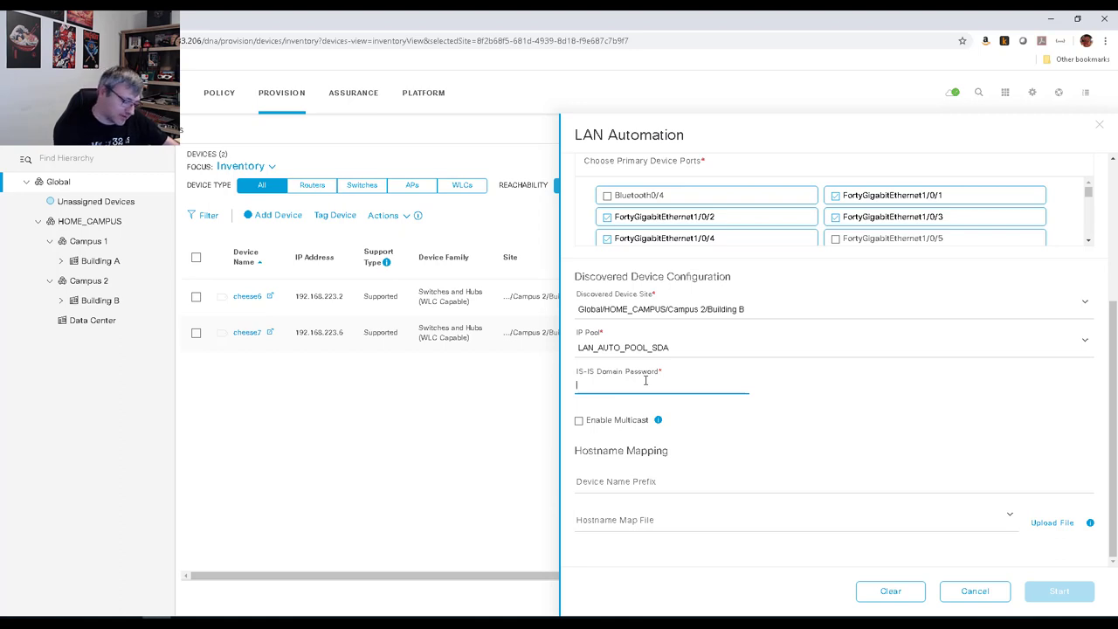
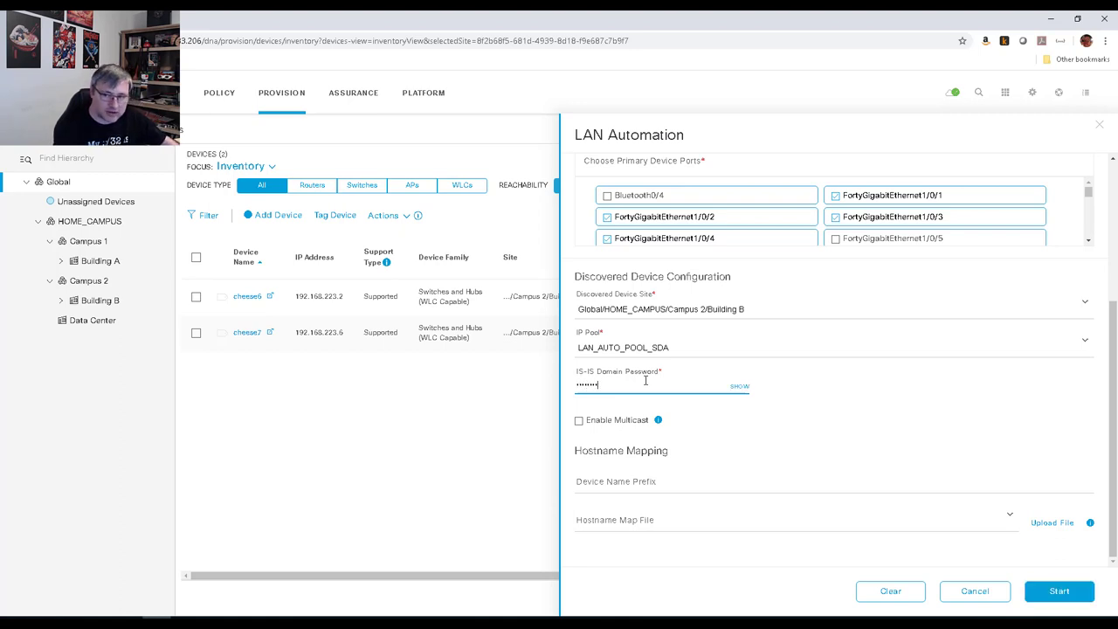
# Enter the IS-IS domain password, briefly revealing it to verify, then mask it again.
pyautogui.click(739, 386)
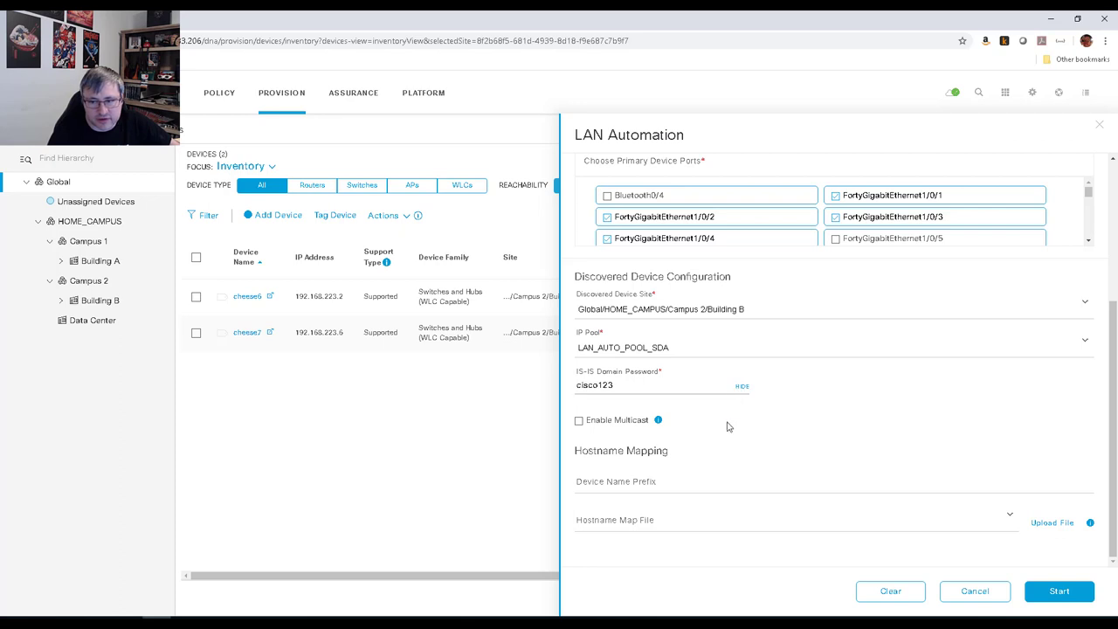
pyautogui.click(741, 387)
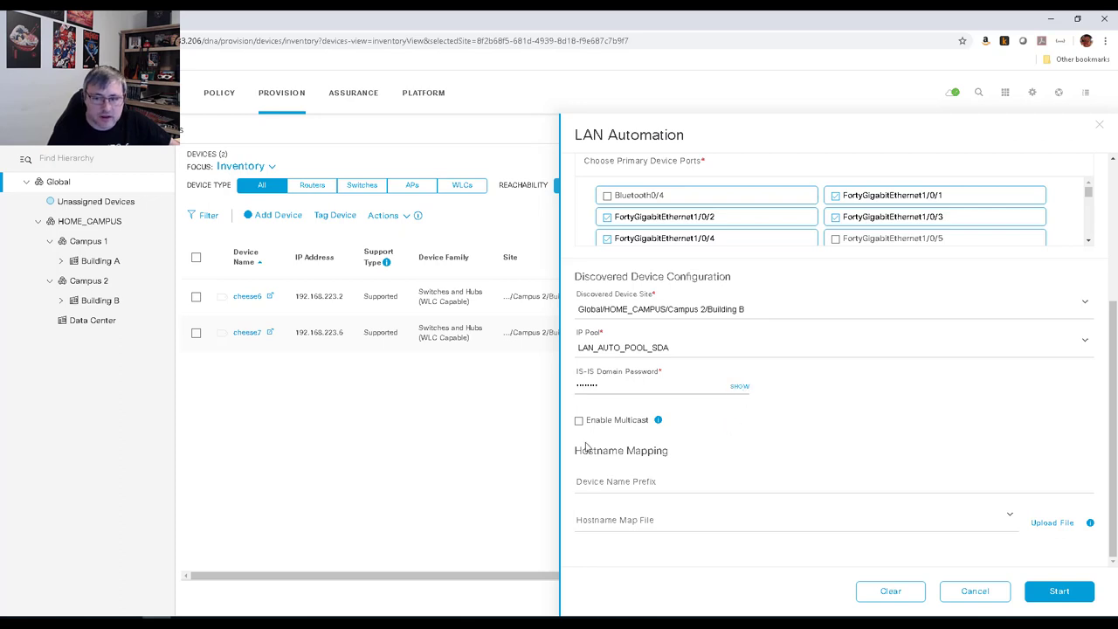
pyautogui.moveTo(660, 422)
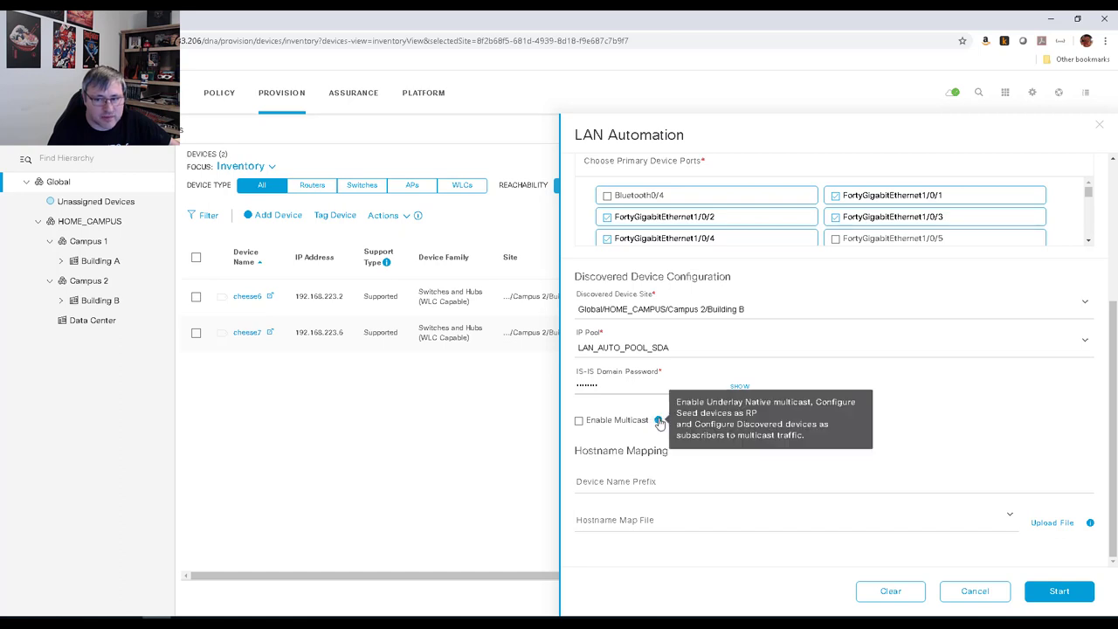
# Tick Enable Multicast for discovered devices, leaving the device name prefix blank.
pyautogui.click(578, 420)
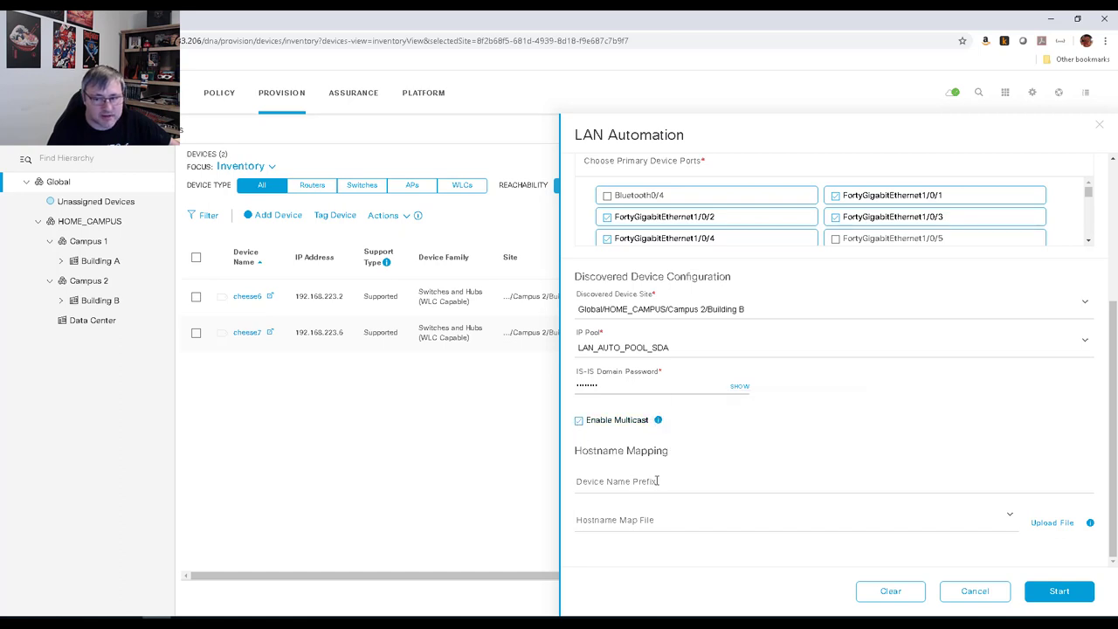
pyautogui.moveTo(660, 422)
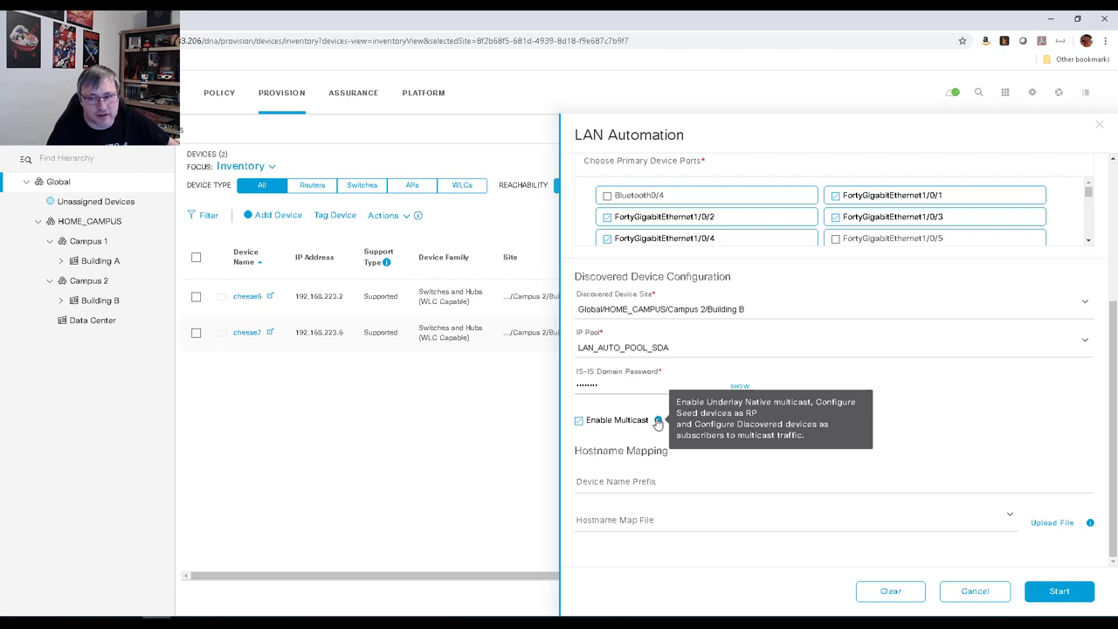
pyautogui.click(688, 484)
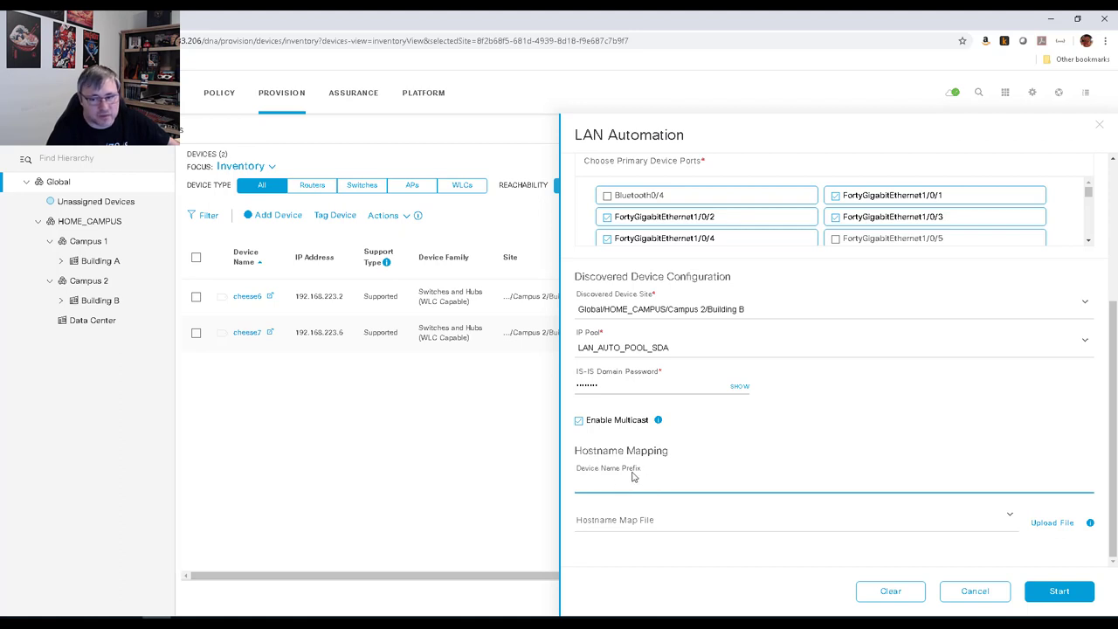
pyautogui.click(1050, 525)
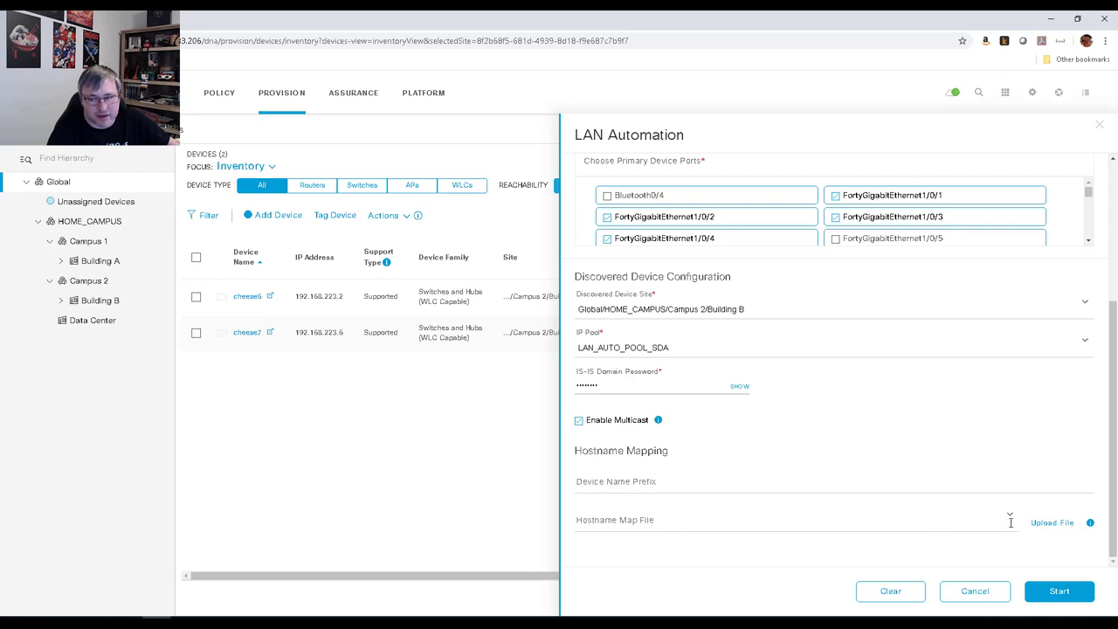
pyautogui.click(1045, 525)
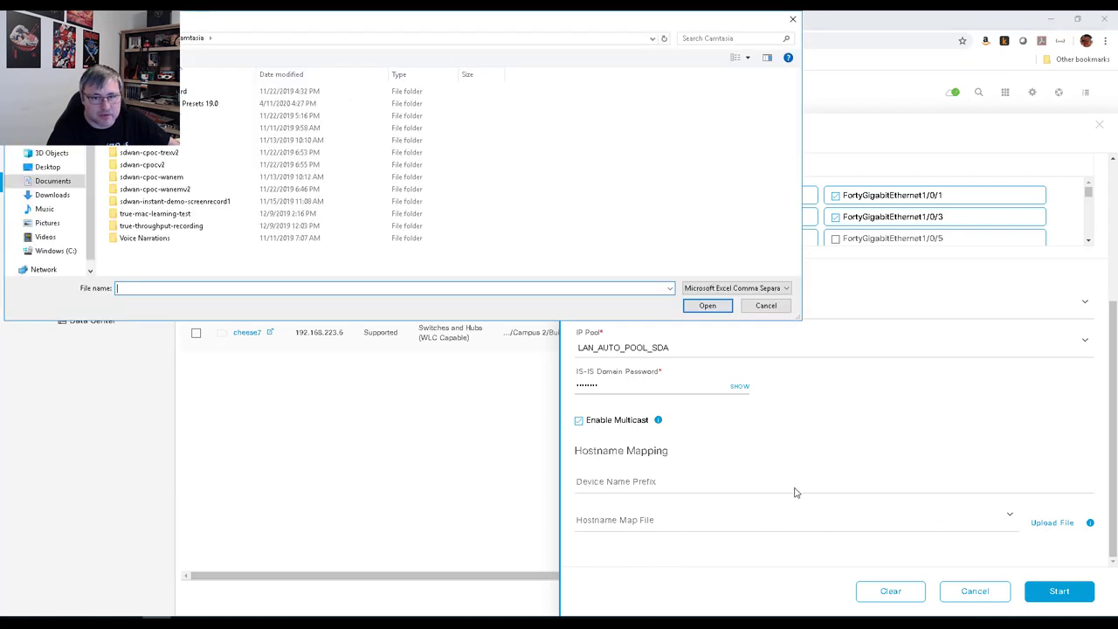
pyautogui.click(781, 312)
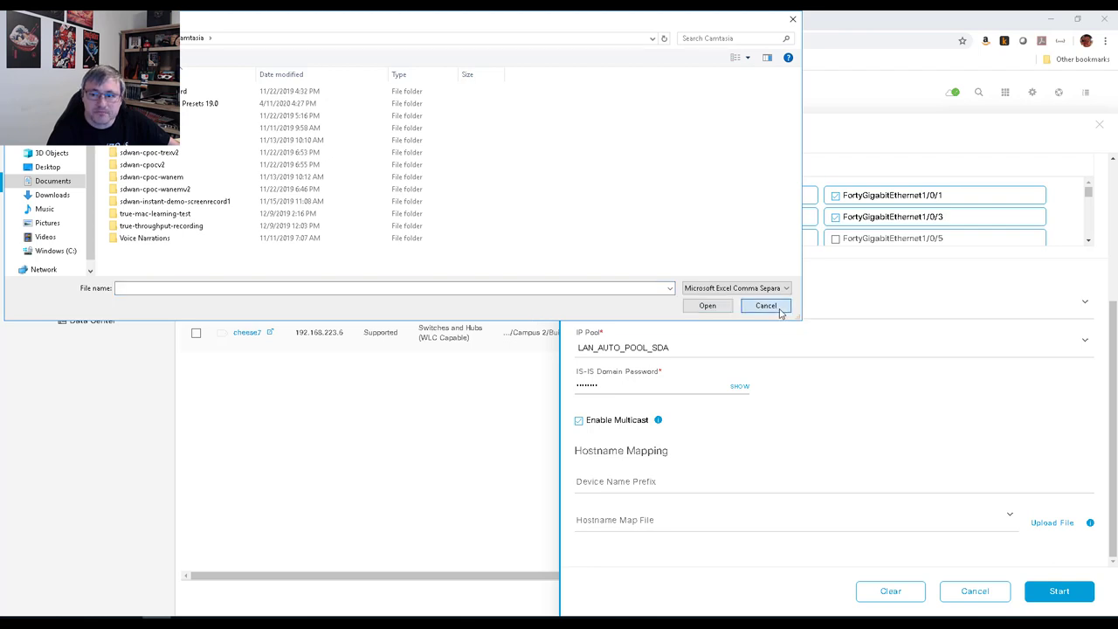
pyautogui.click(625, 522)
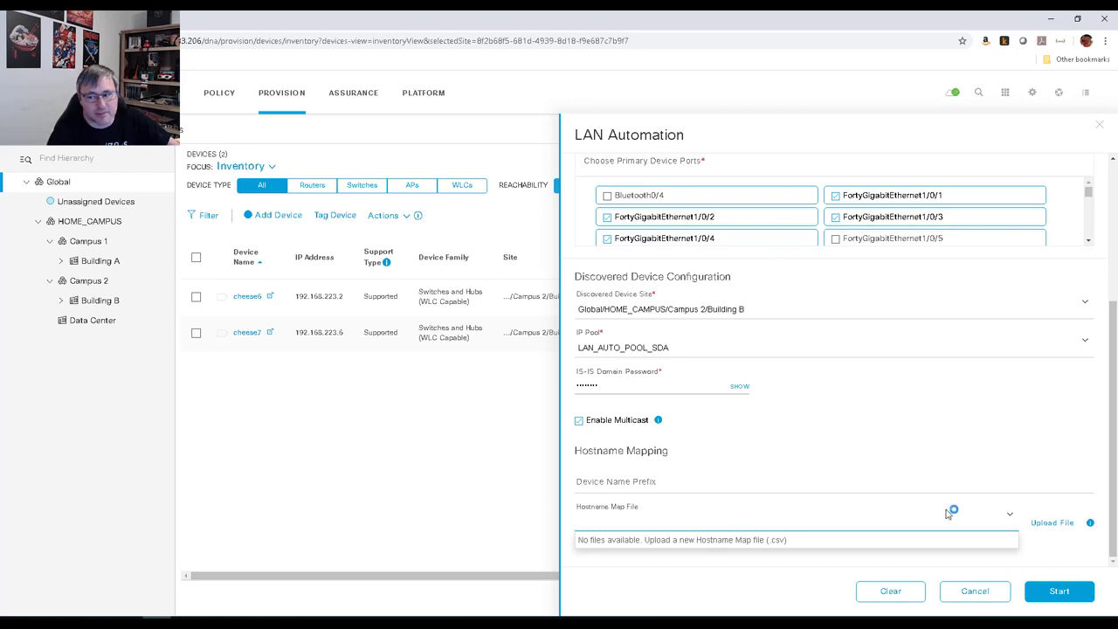
pyautogui.scroll(5, 913, 439)
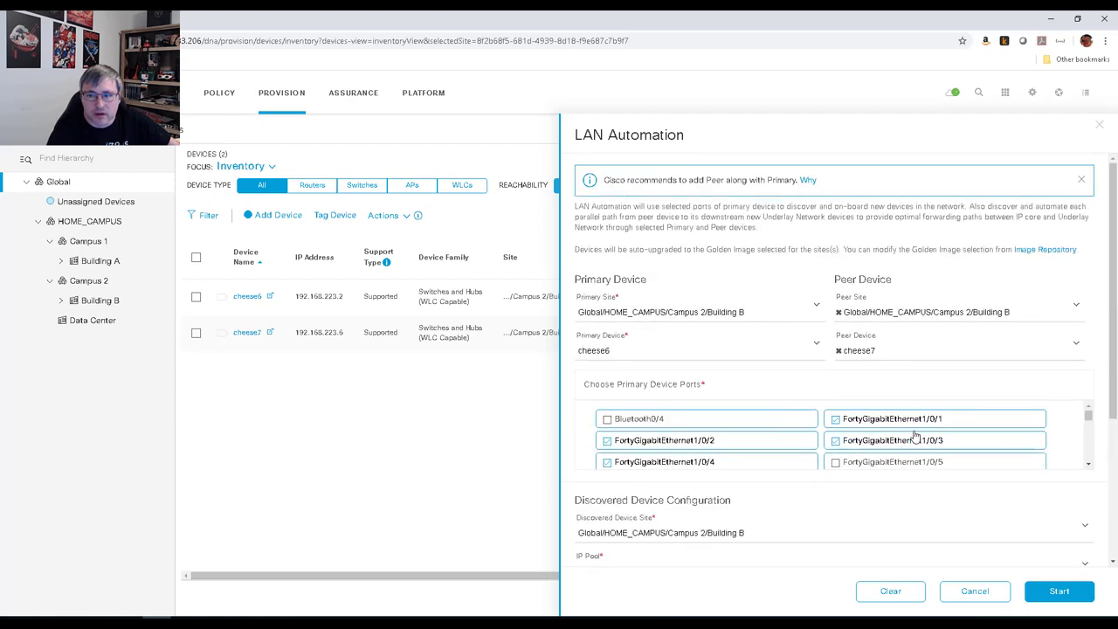
pyautogui.scroll(-3, 913, 437)
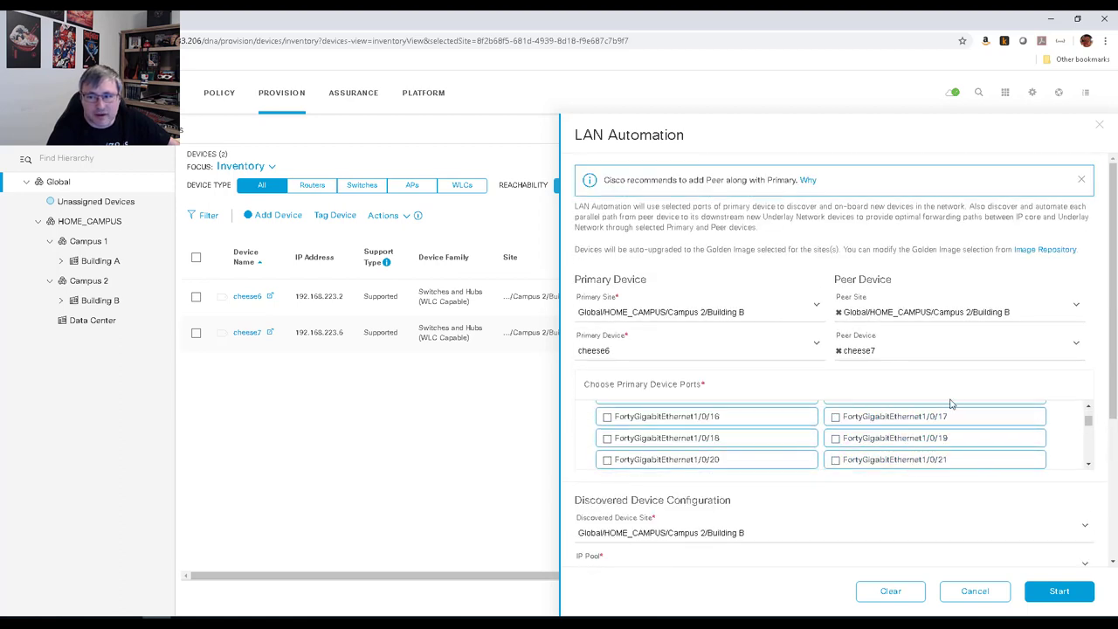
pyautogui.moveTo(577, 251); pyautogui.dragTo(842, 251)
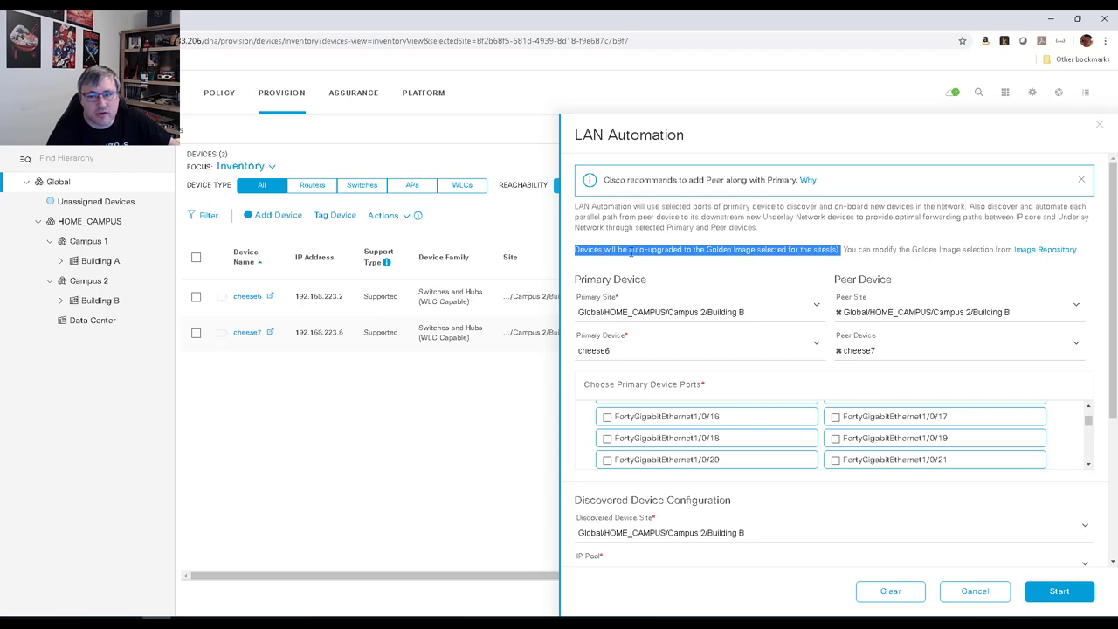
# Highlight and clear the Golden Image auto-upgrade note several times.
pyautogui.click(631, 251)
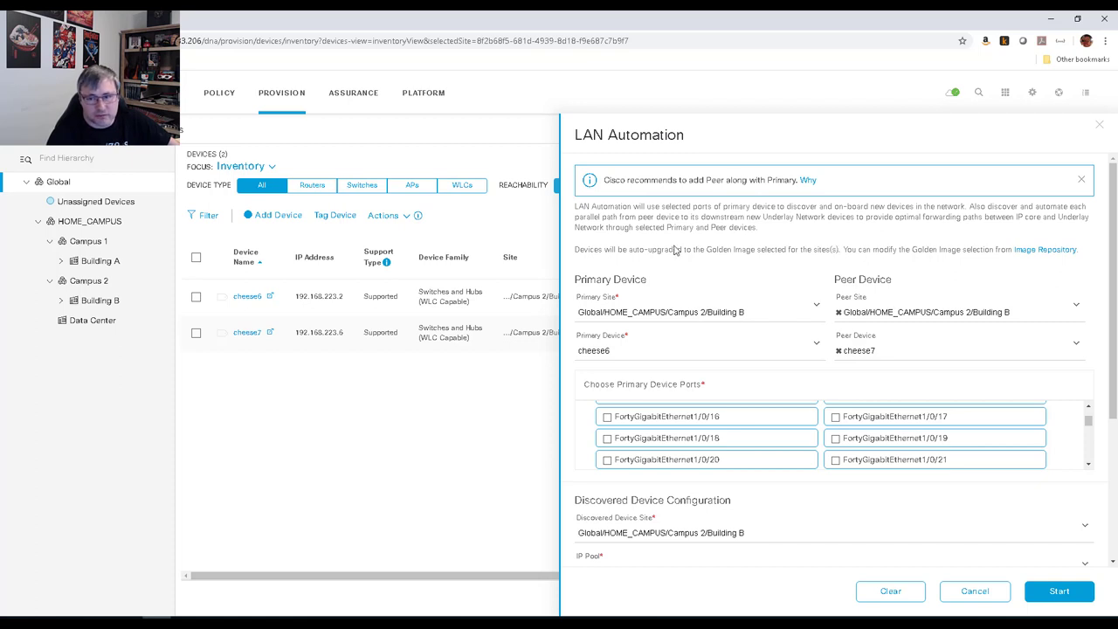
pyautogui.moveTo(575, 250); pyautogui.dragTo(842, 250)
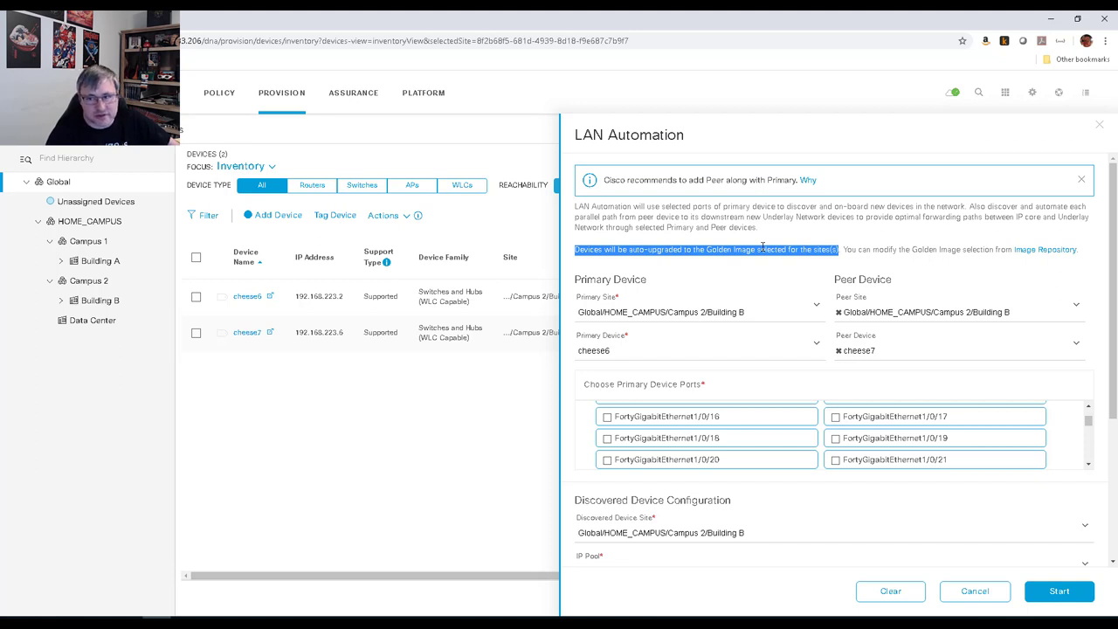
pyautogui.click(599, 250)
pyautogui.moveTo(576, 252); pyautogui.dragTo(843, 250)
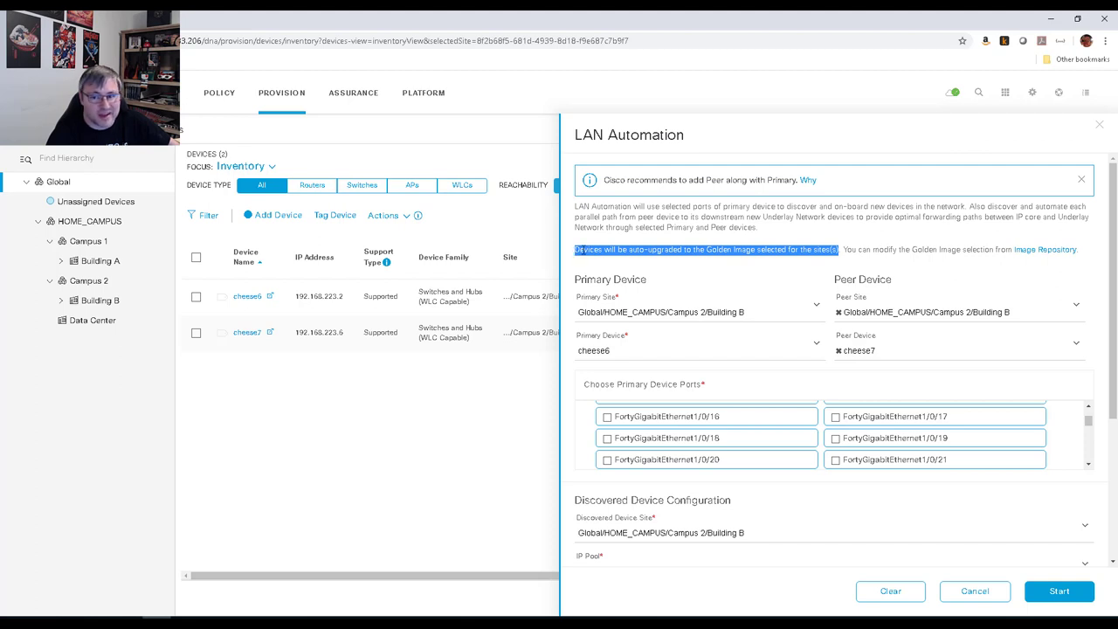
pyautogui.click(575, 249)
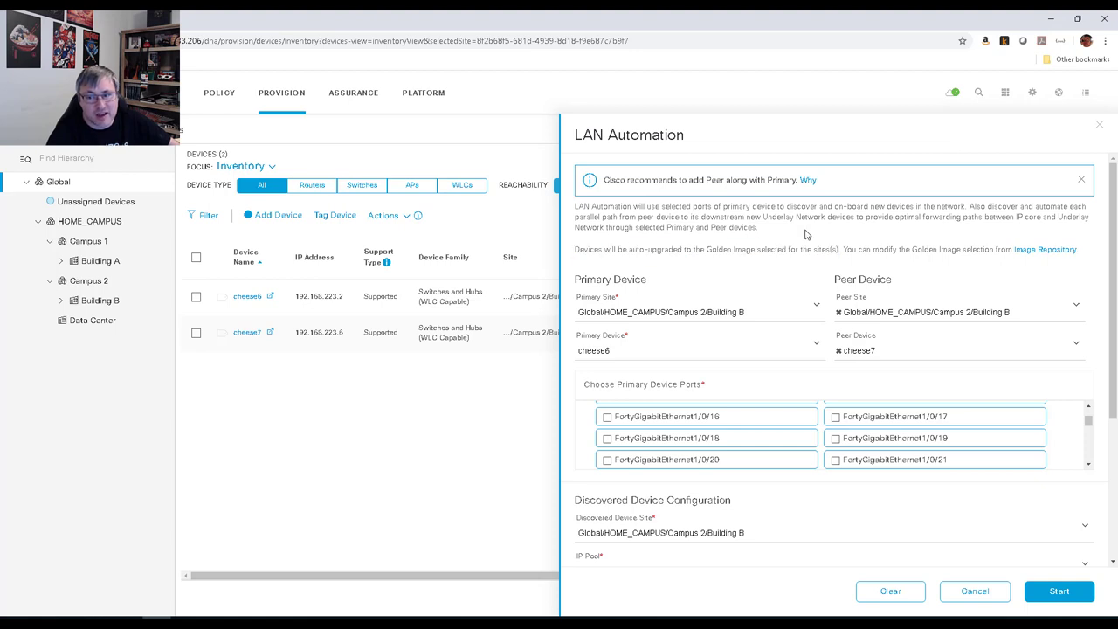
pyautogui.keyDown('shift'); pyautogui.click(846, 249); pyautogui.keyUp('shift')
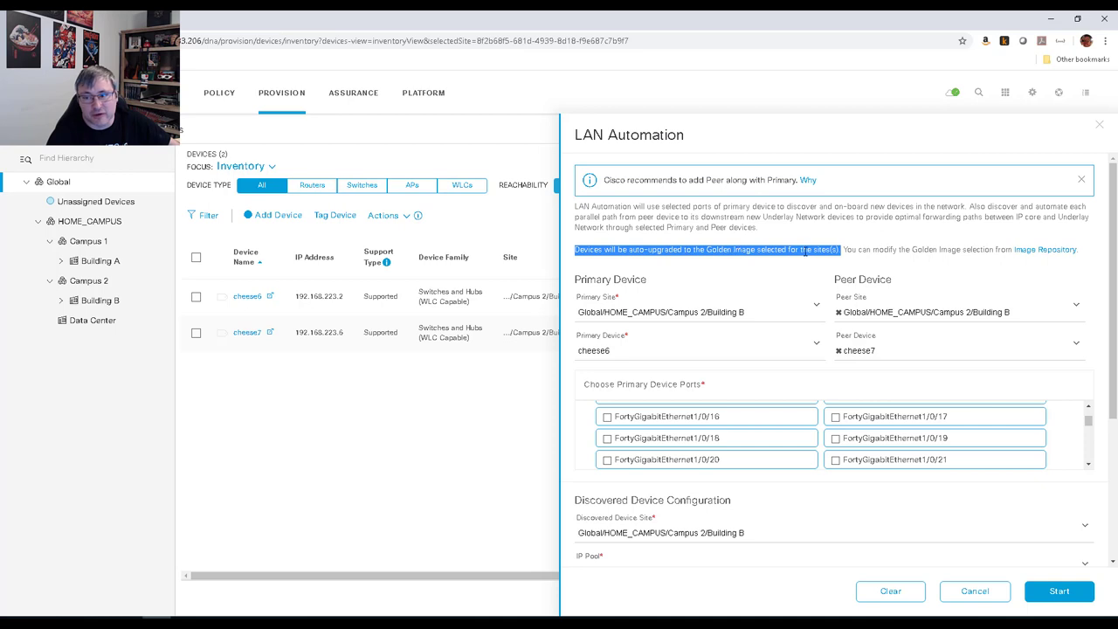
pyautogui.click(867, 238)
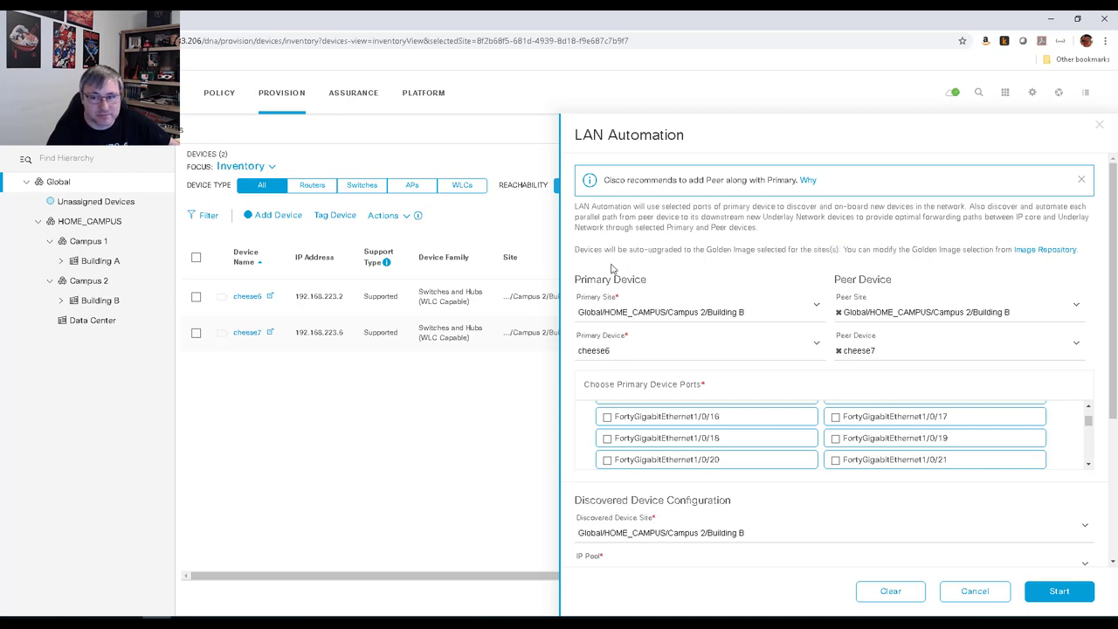
pyautogui.moveTo(578, 250); pyautogui.dragTo(1100, 251)
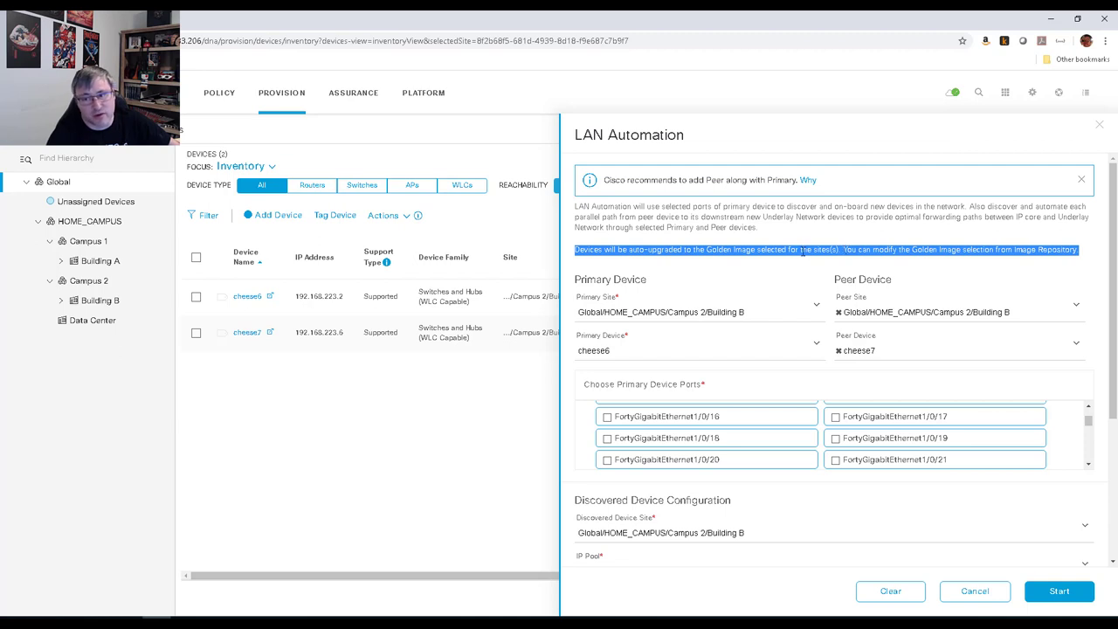
pyautogui.click(802, 251)
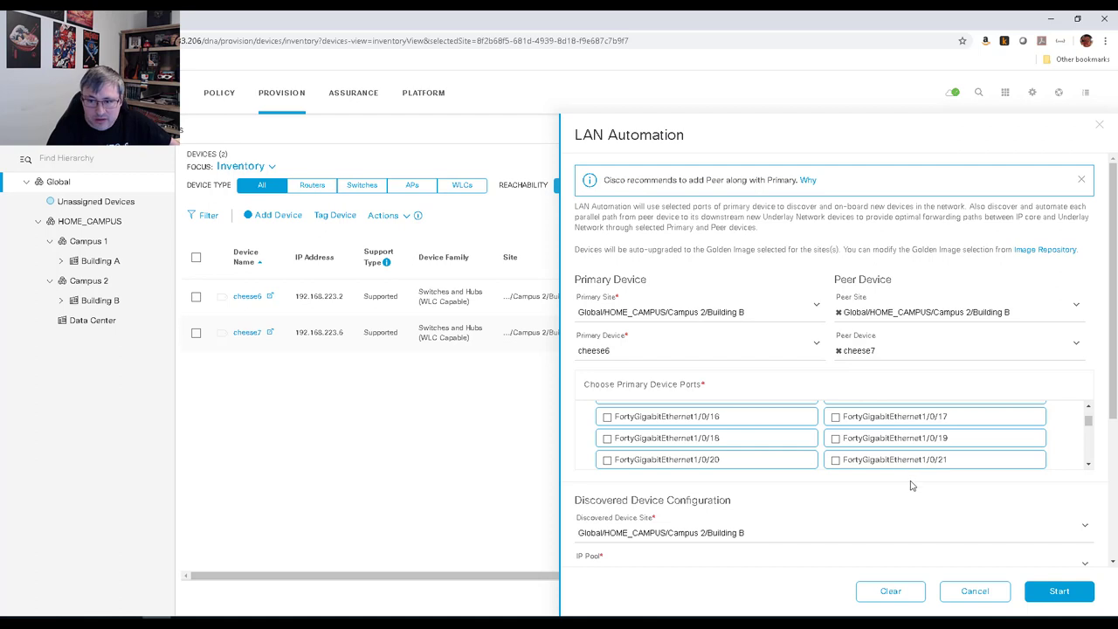
# Review the IP pool and multicast settings, then start the LAN Automation run.
pyautogui.scroll(5, 898, 445)
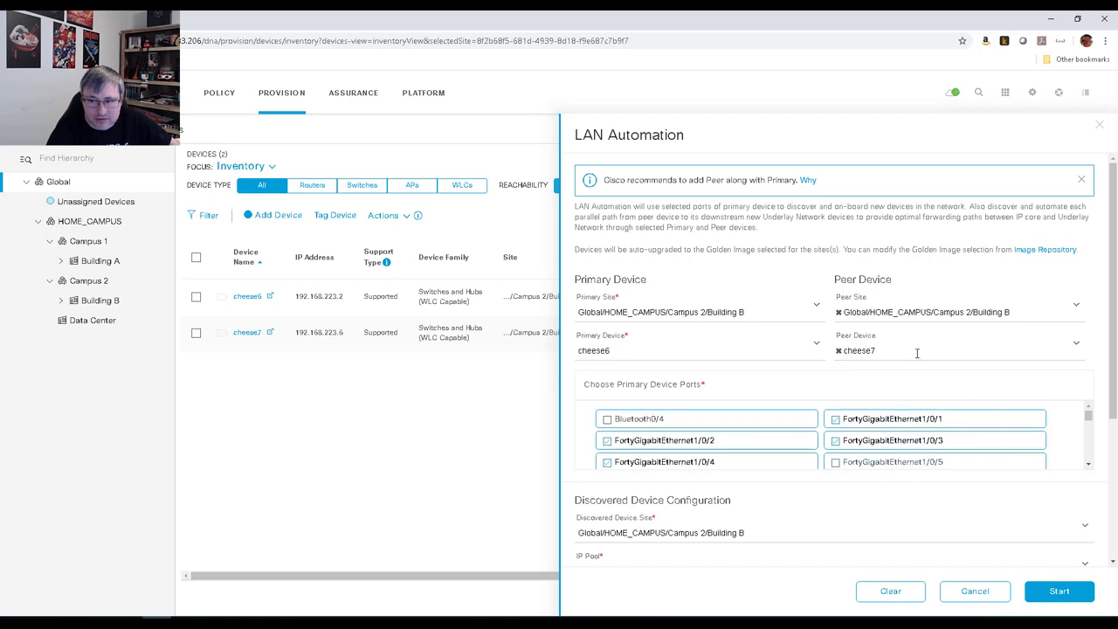
pyautogui.scroll(-2, 578, 424)
pyautogui.scroll(-2, 578, 428)
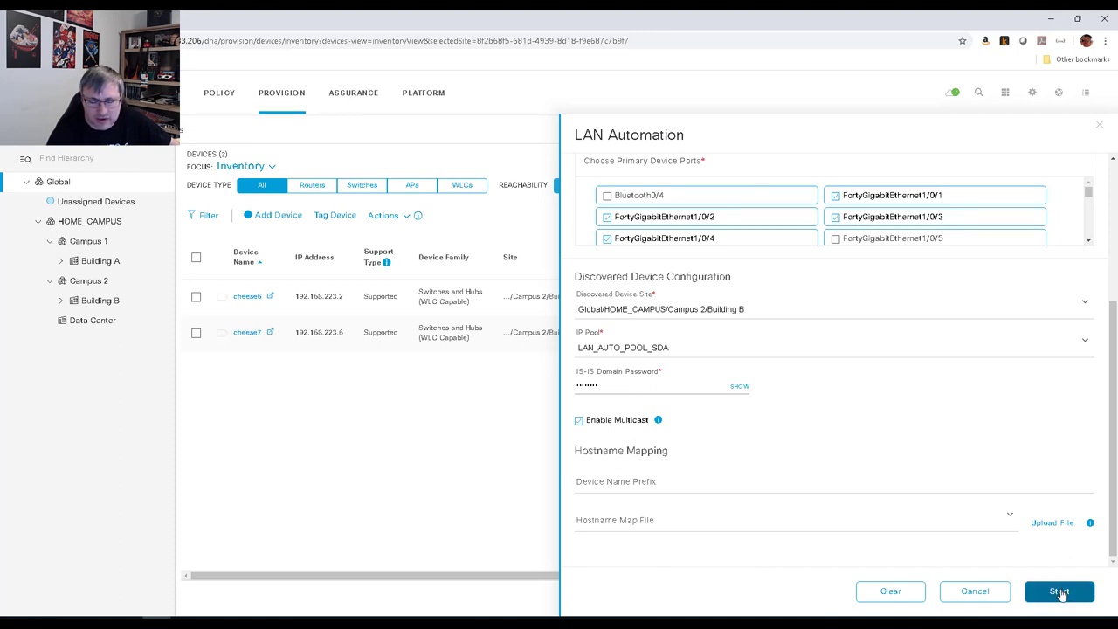
pyautogui.click(1060, 593)
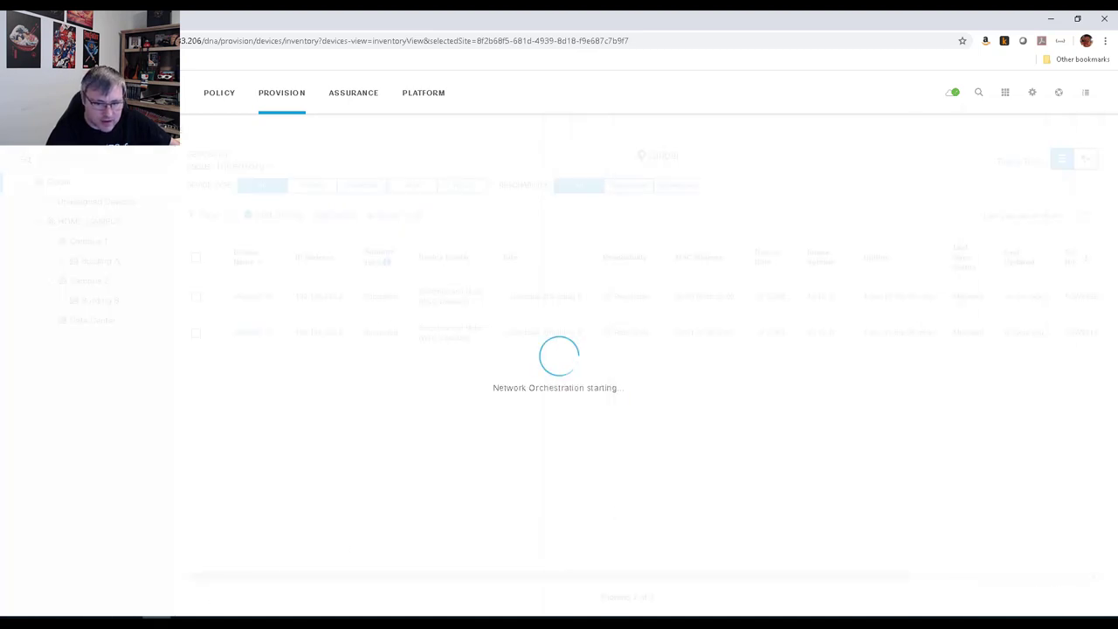
# Dismiss the PuTTY Fatal Error on the first terminal session.
pyautogui.click(117, 624)
pyautogui.click(62, 560)
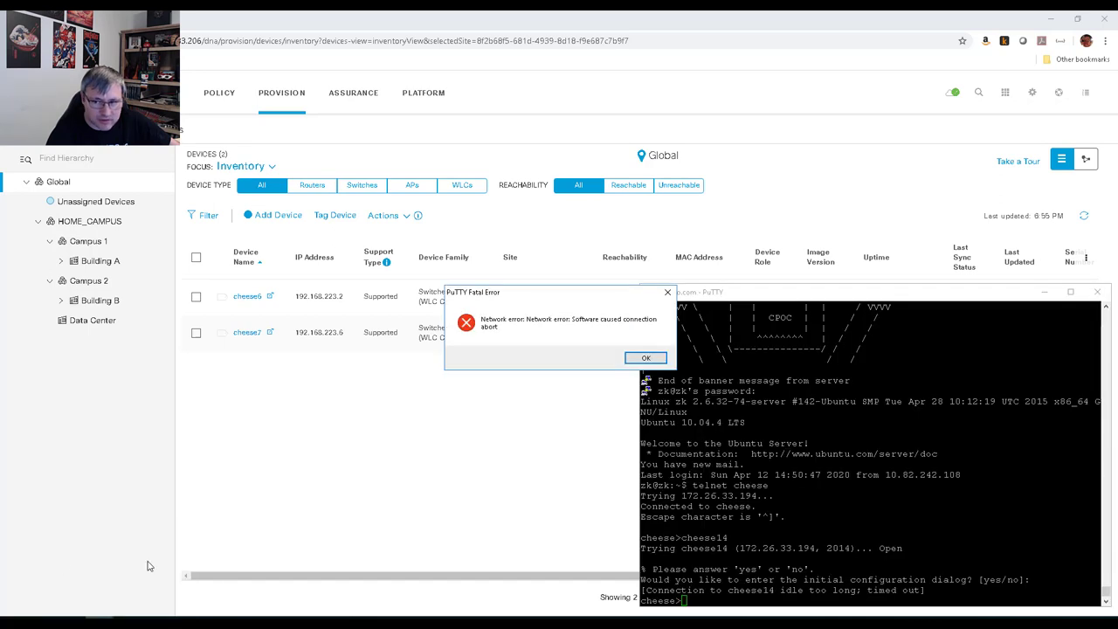
pyautogui.click(646, 358)
pyautogui.rightClick(799, 303)
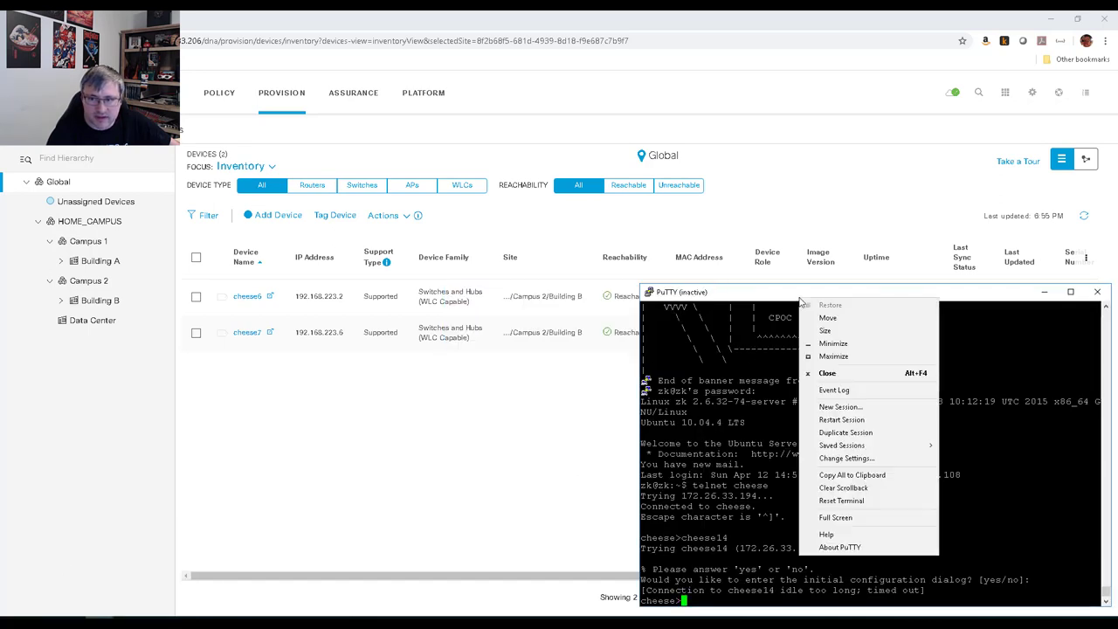
pyautogui.click(784, 303)
pyautogui.moveTo(784, 303); pyautogui.dragTo(503, 315)
pyautogui.press('Escape')
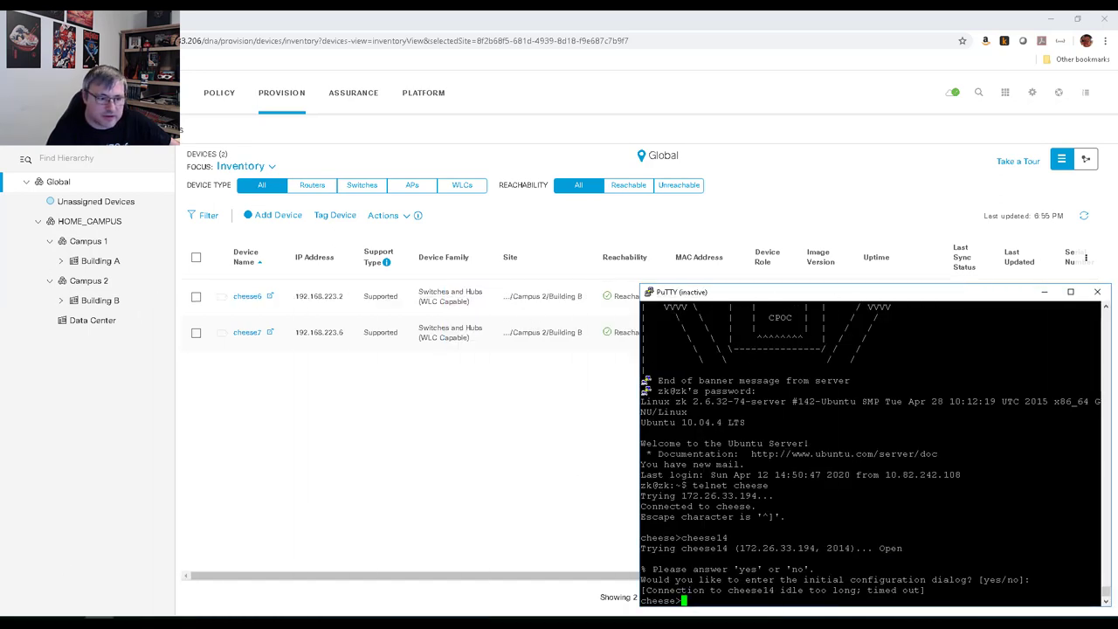
pyautogui.click(234, 532)
# Dismiss the second PuTTY connection error and close the dead terminal window.
pyautogui.moveTo(98, 614)
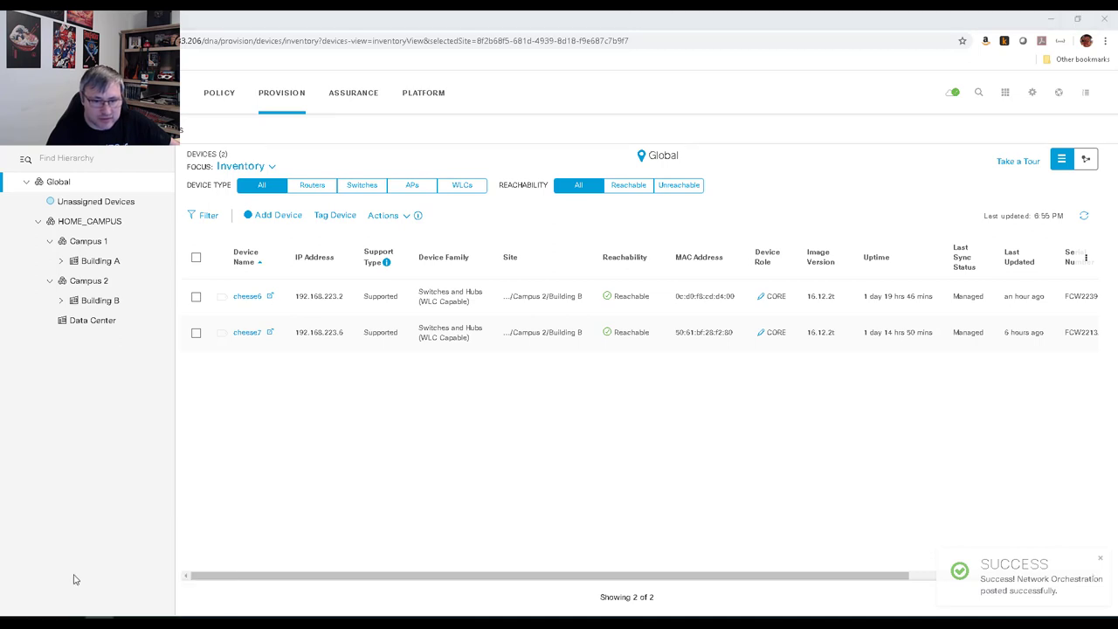
pyautogui.click(142, 599)
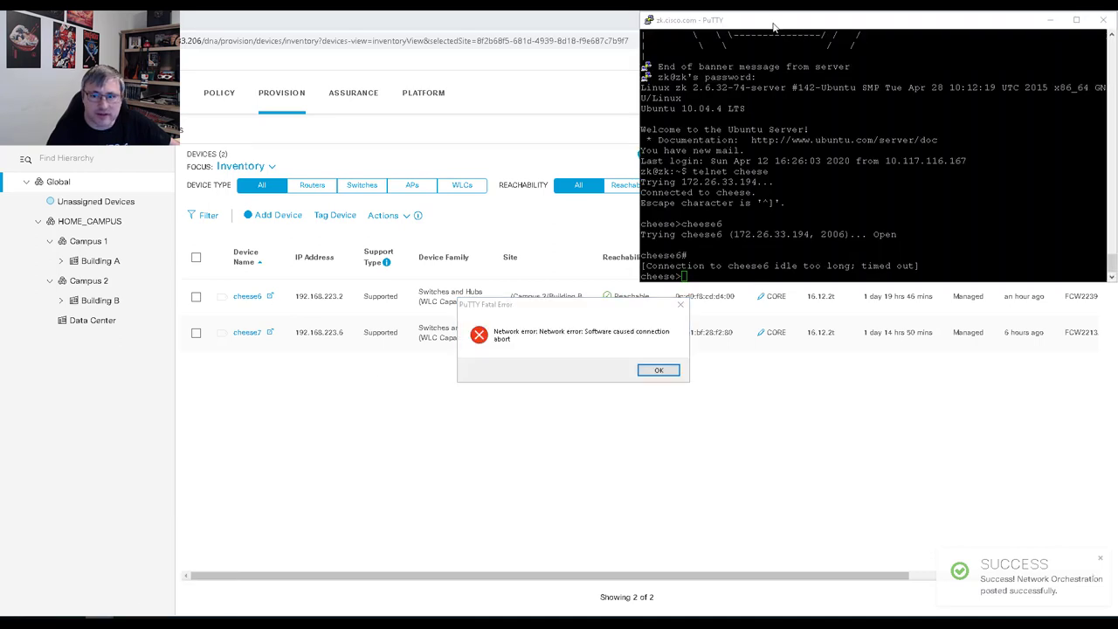
pyautogui.click(659, 369)
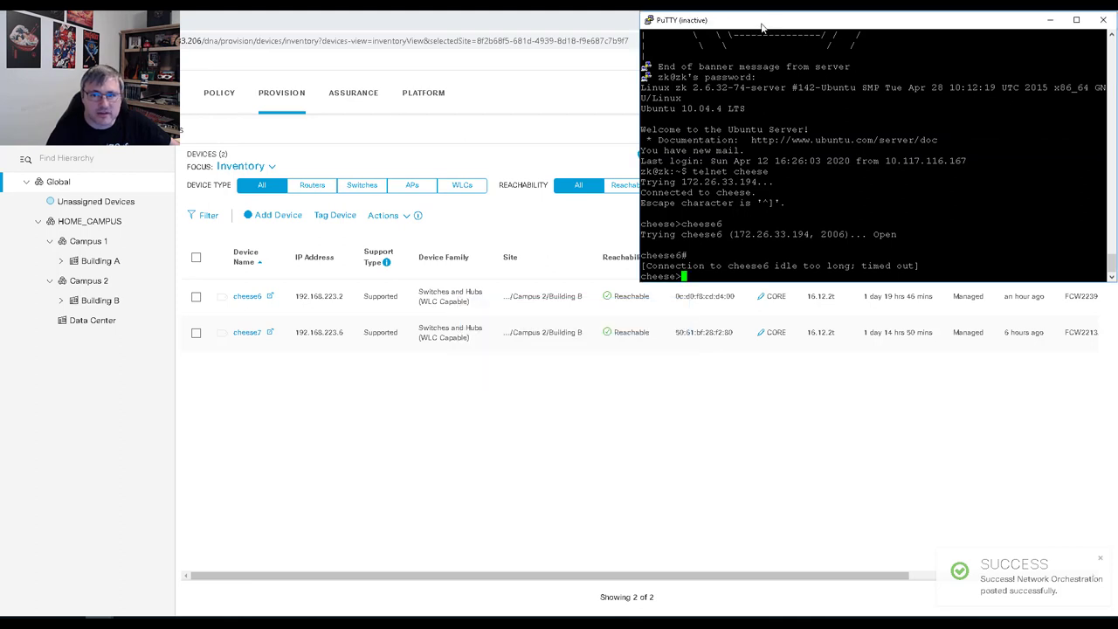
pyautogui.hotkey('alt', 'F4')
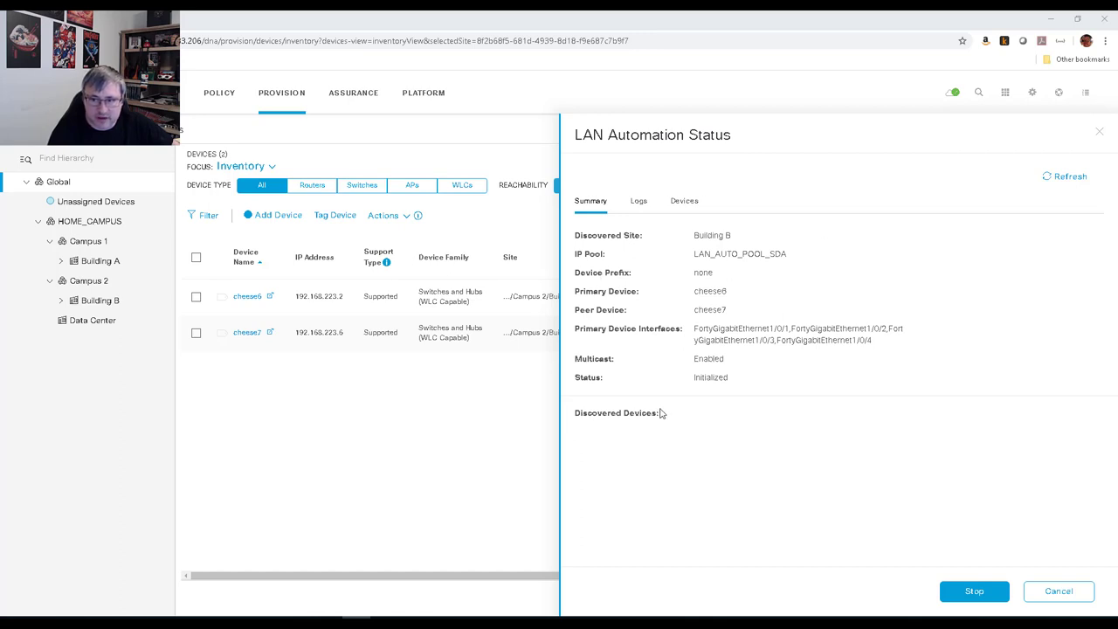
# Review the session logs: the reserved subnet, the 192.168.225.1 allocation and the cheese6 session start.
pyautogui.click(639, 201)
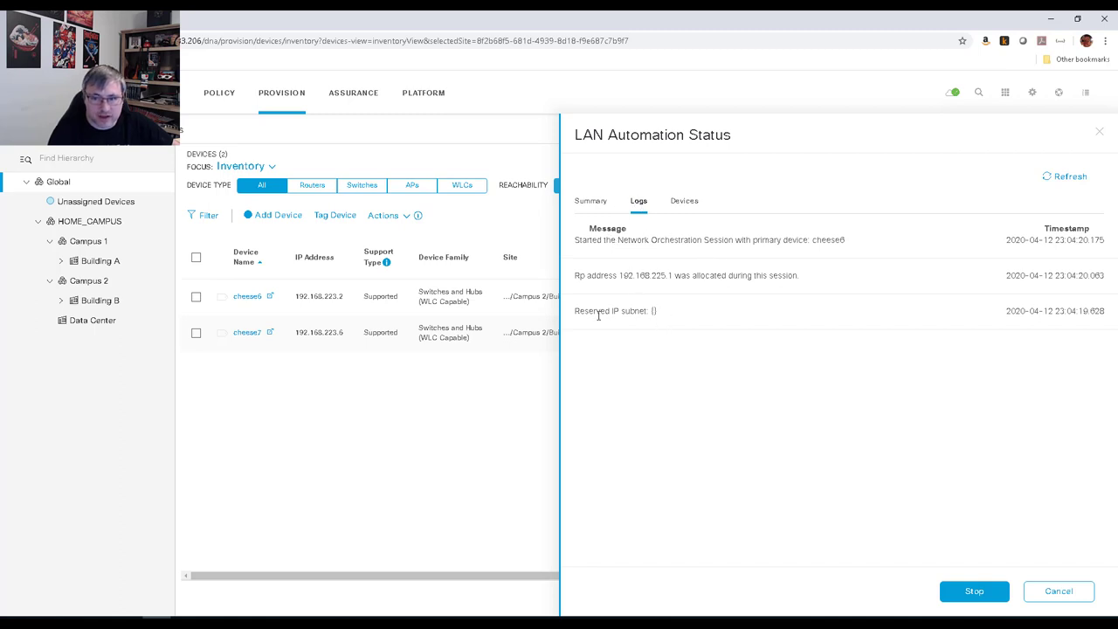
pyautogui.moveTo(575, 311); pyautogui.dragTo(670, 320)
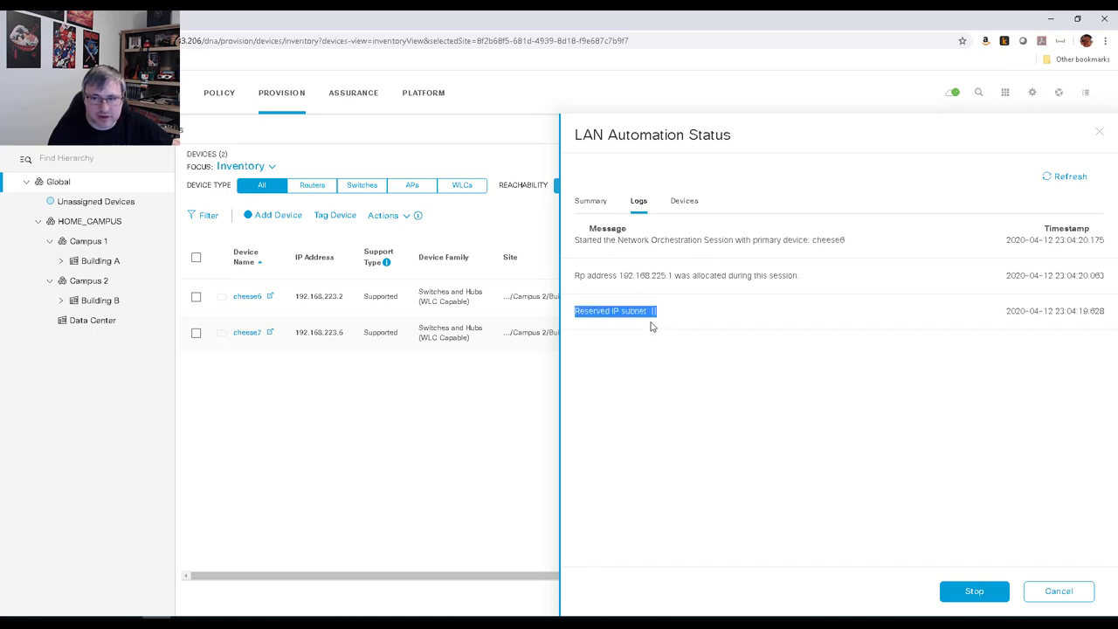
pyautogui.click(631, 297)
pyautogui.moveTo(575, 275); pyautogui.dragTo(794, 295)
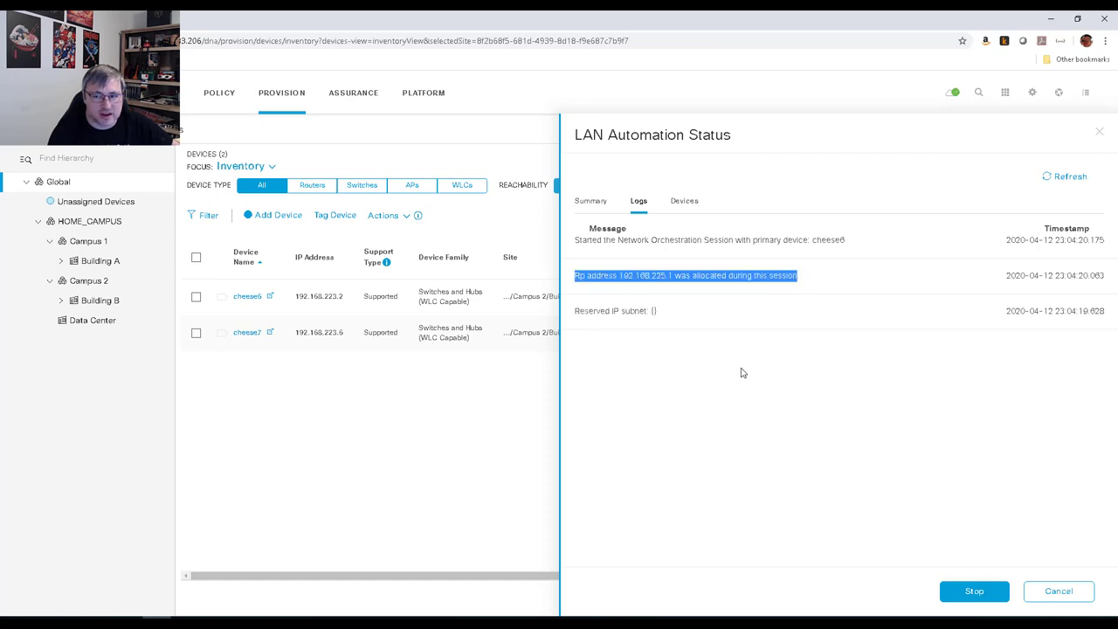
pyautogui.click(597, 241)
pyautogui.moveTo(576, 241); pyautogui.dragTo(861, 242)
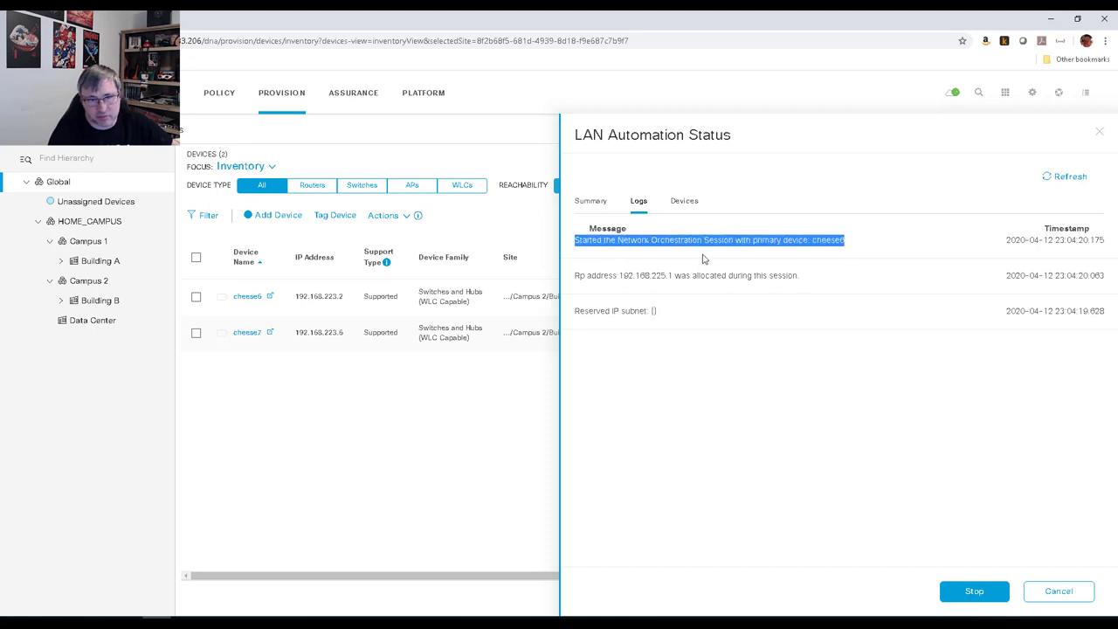
# Refresh the still-empty discovered devices list, then bring up the cheese14 PuTTY console.
pyautogui.click(688, 202)
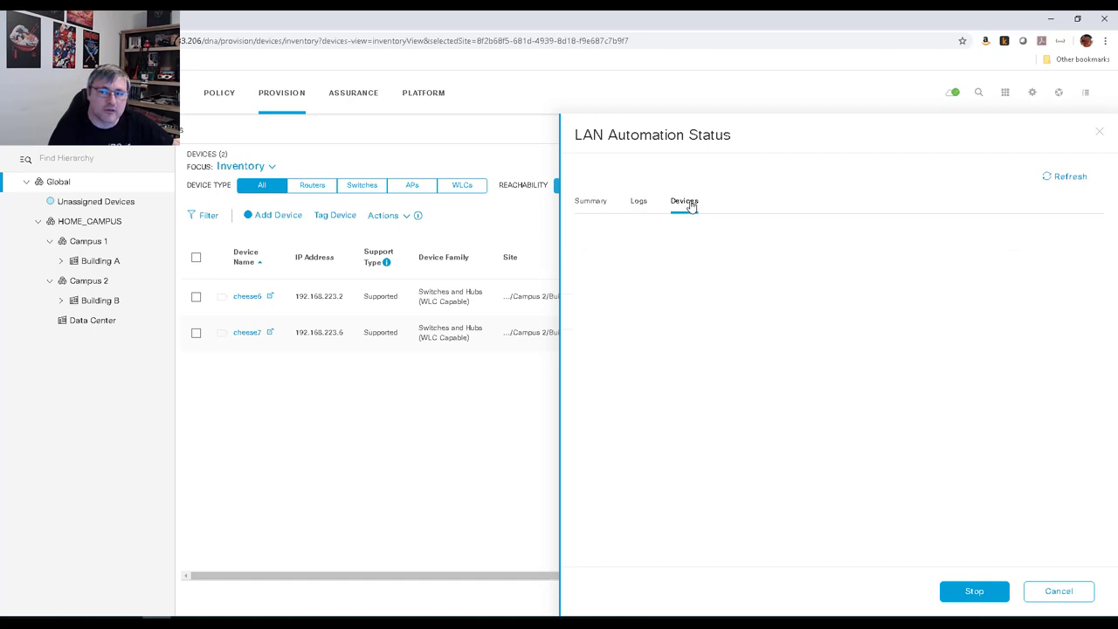
pyautogui.click(1059, 177)
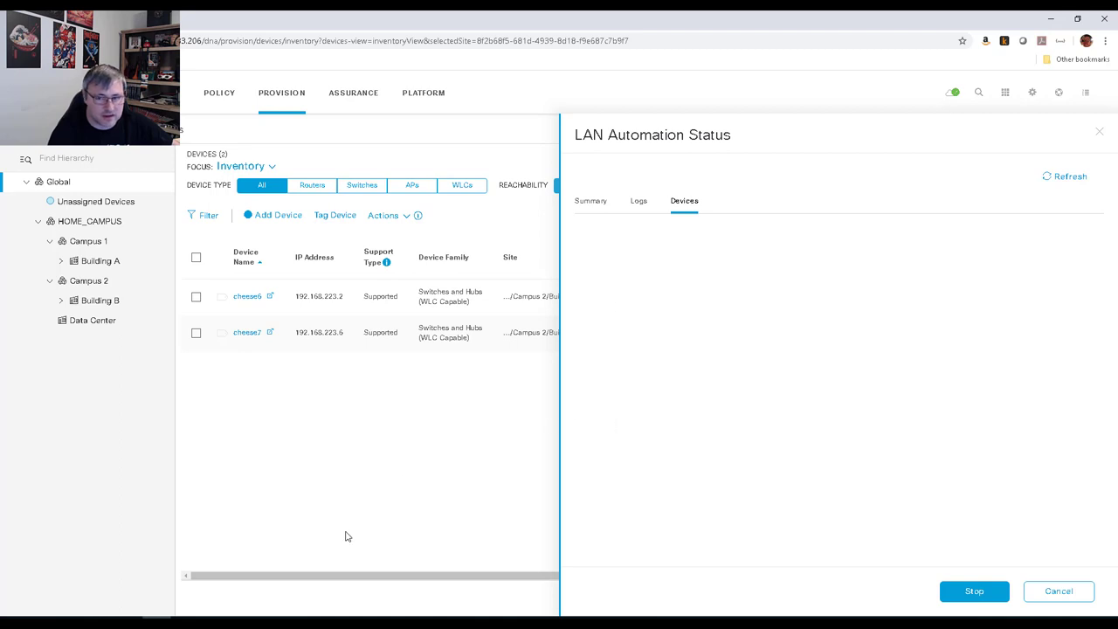
pyautogui.moveTo(84, 615)
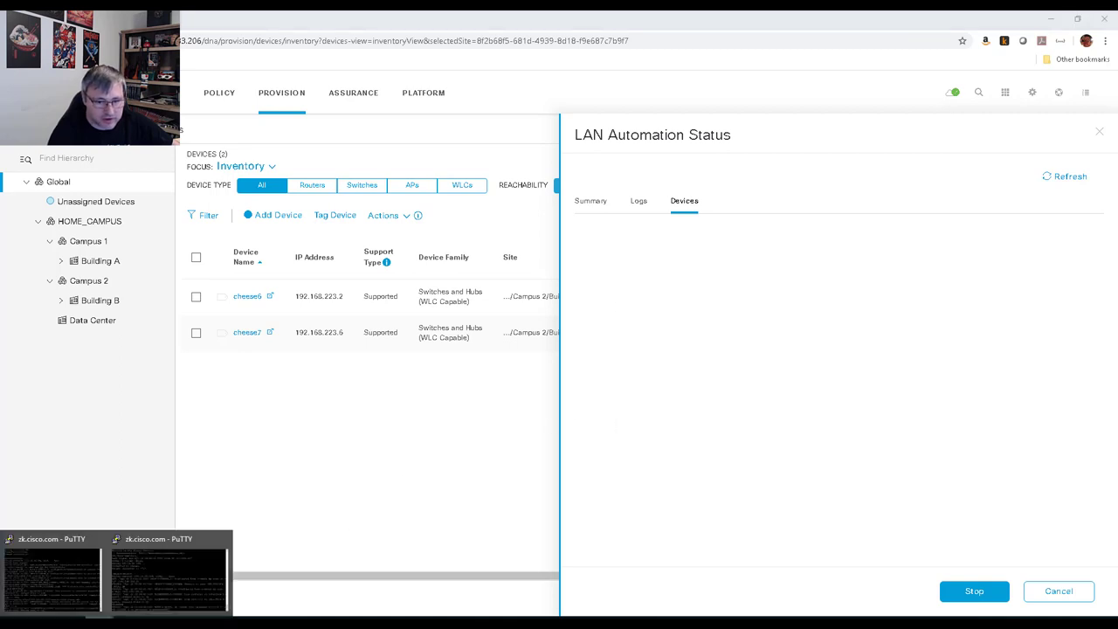
pyautogui.click(64, 583)
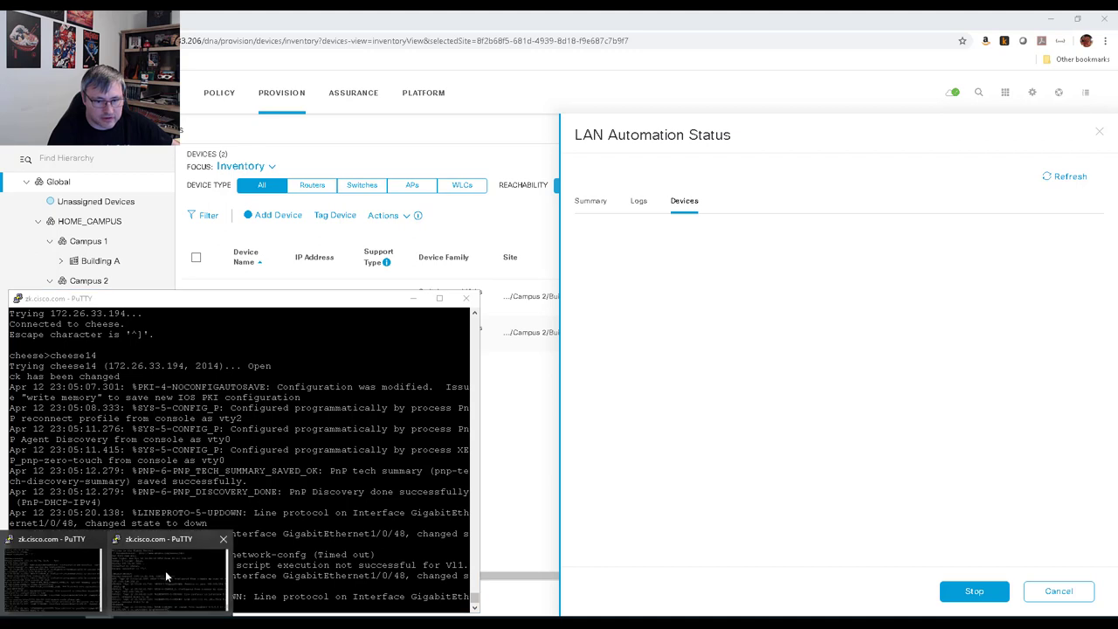
# Inspect the cheese14 console output, marking the GigabitEthernet1/0/48 link-up log line.
pyautogui.click(163, 575)
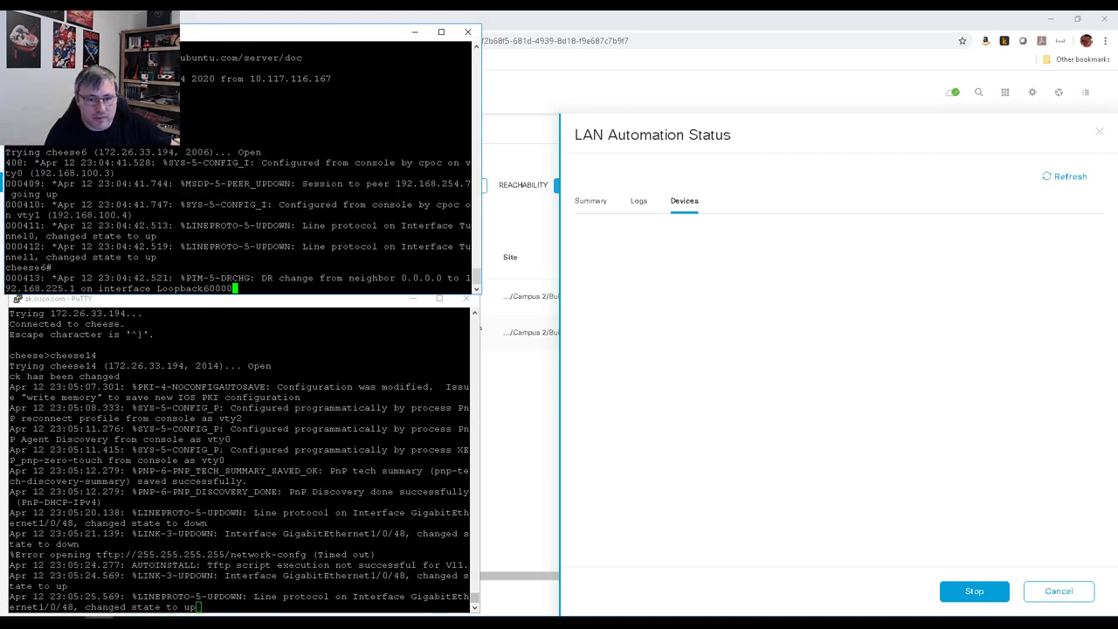
pyautogui.moveTo(50, 366); pyautogui.dragTo(229, 408)
pyautogui.click(207, 394)
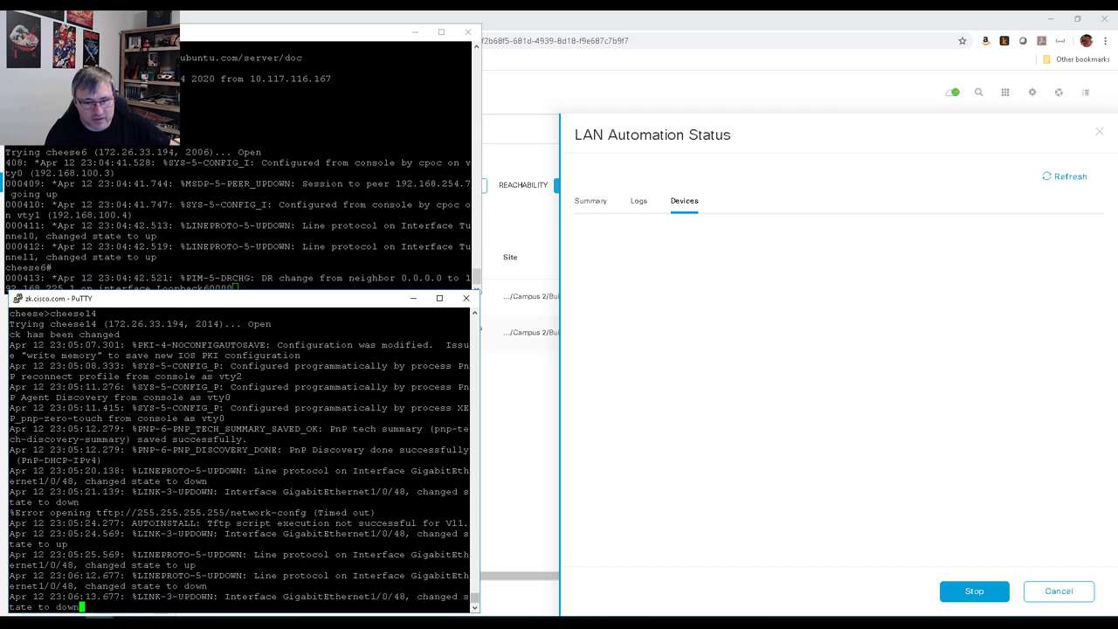
pyautogui.tripleClick(236, 534)
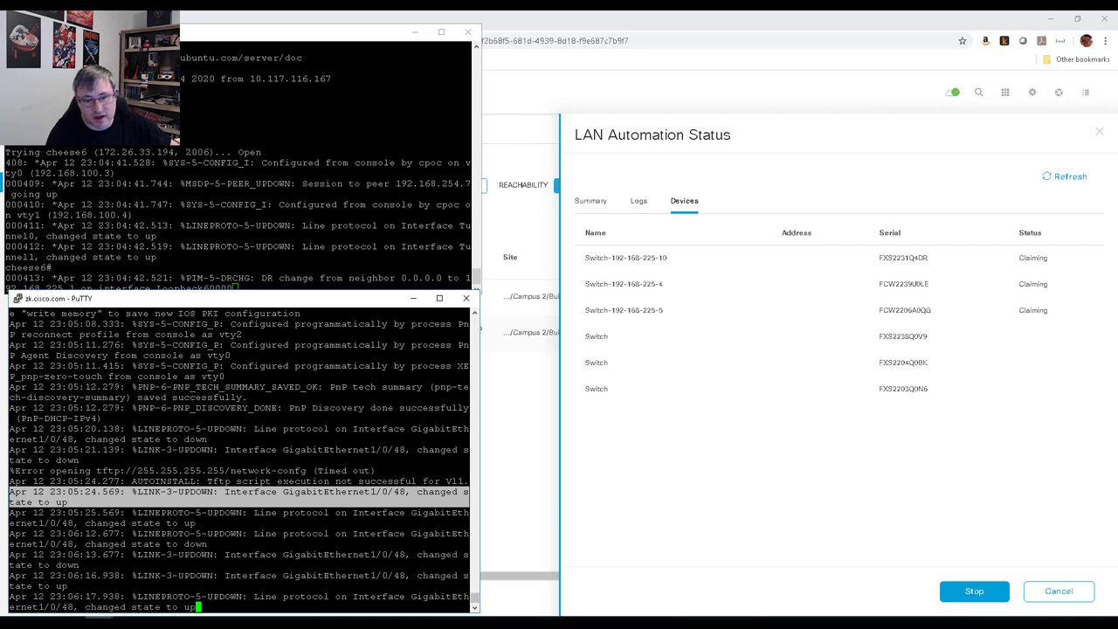
# Switch to the cheese6 console, review its Loopback60000 output and get a new cheese6# prompt.
pyautogui.hotkey('alt', 'Tab')
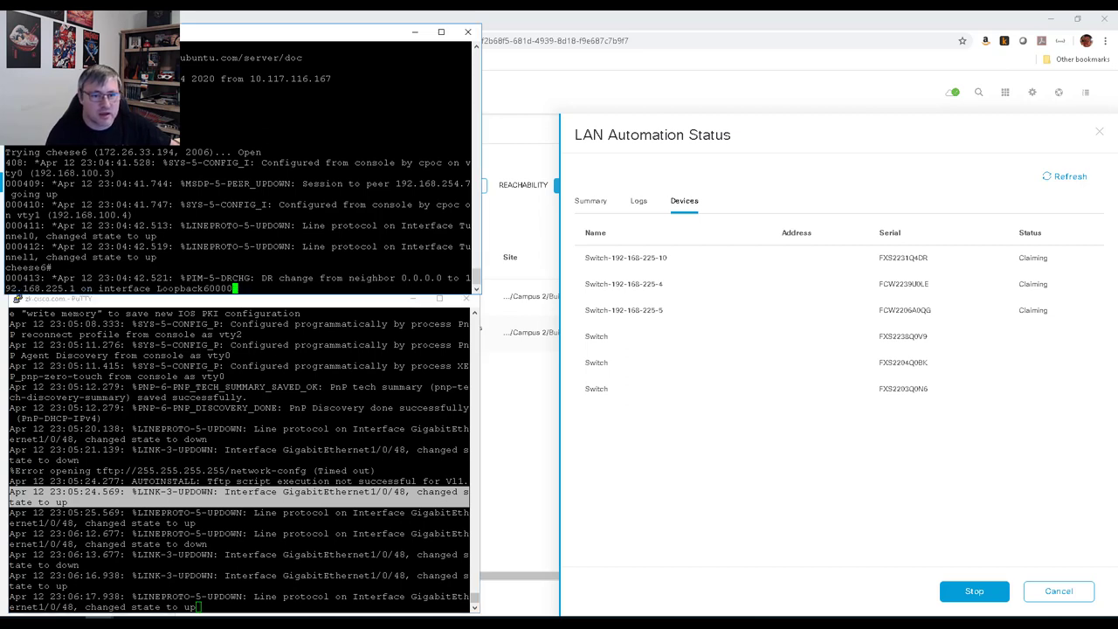
pyautogui.moveTo(87, 142); pyautogui.dragTo(455, 290)
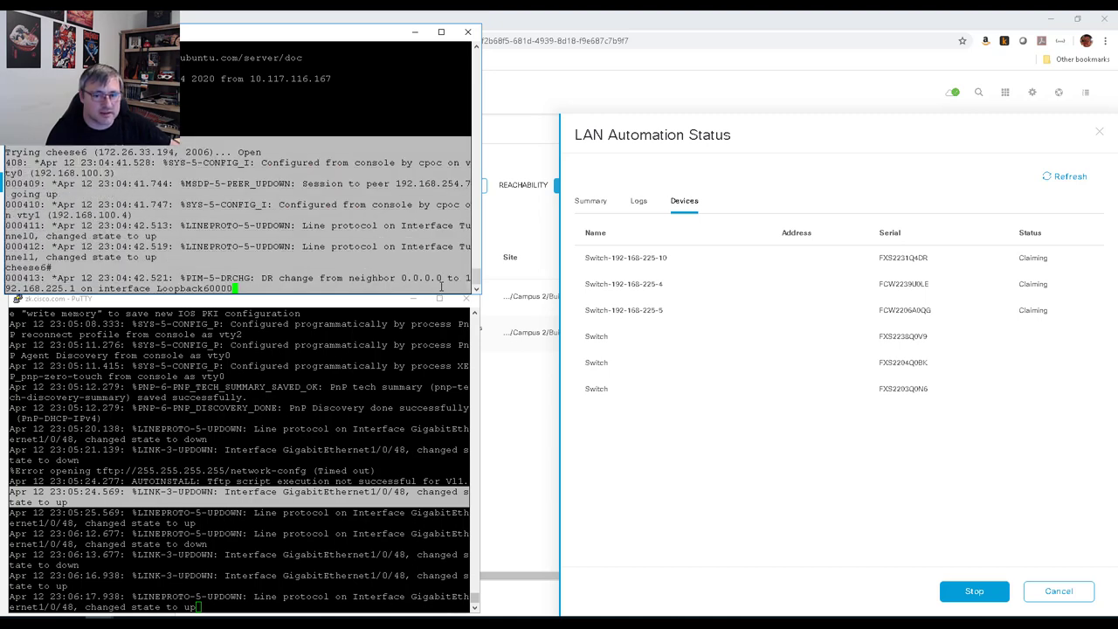
pyautogui.click(144, 195)
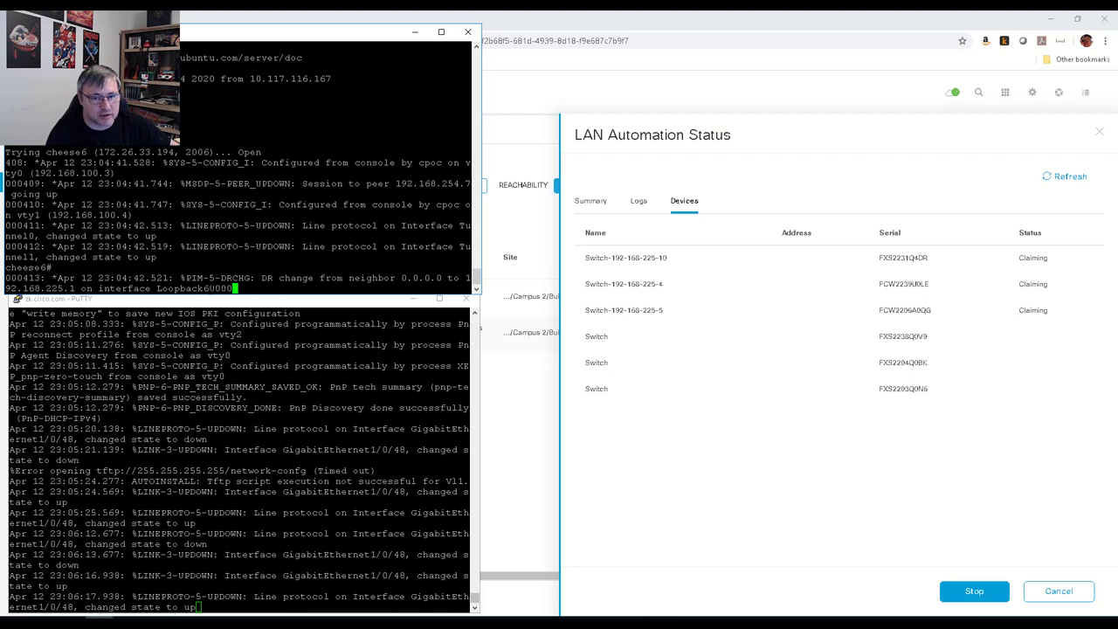
pyautogui.moveTo(152, 289); pyautogui.dragTo(233, 289)
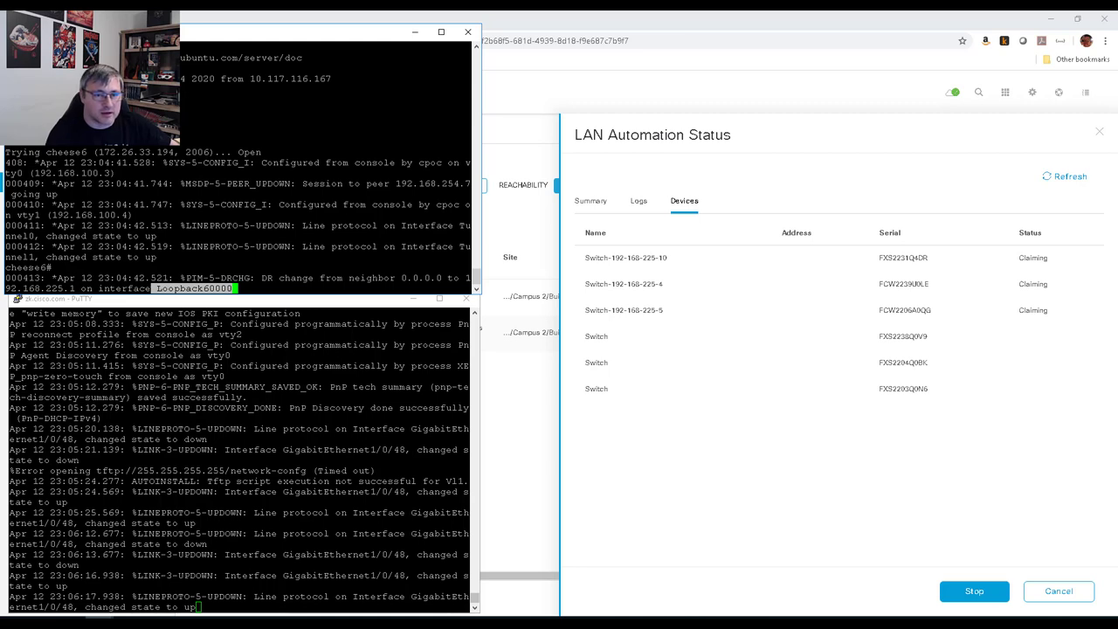
pyautogui.press('Return')
pyautogui.press('Return')
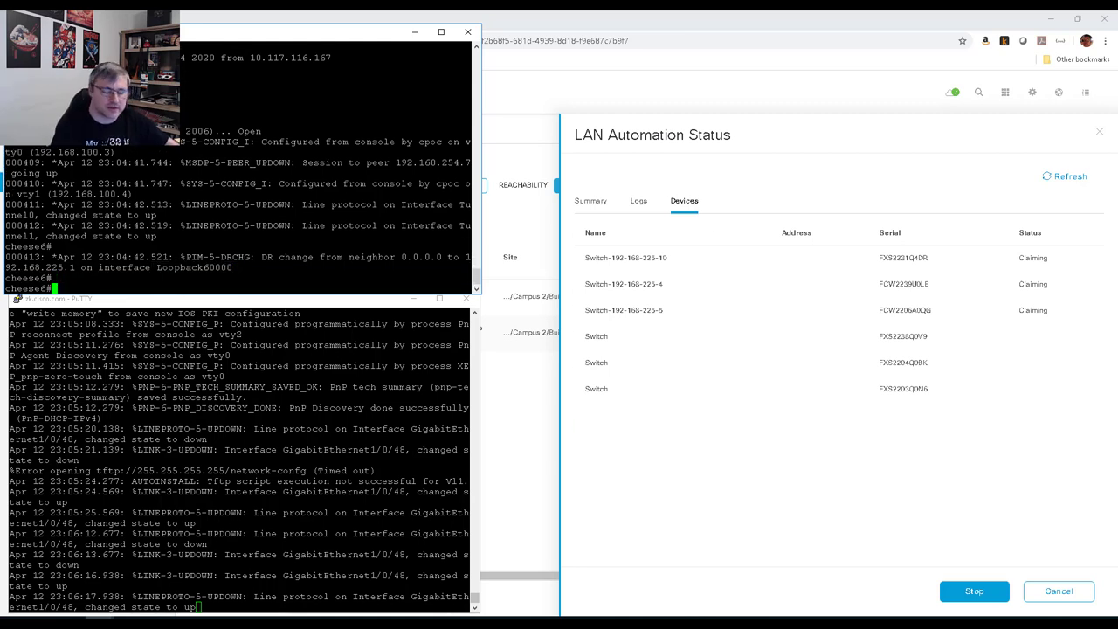
# Run 'sh run | s dhcp' to display cheese6's DHCP configuration block.
pyautogui.write('sh run | s dhcp')
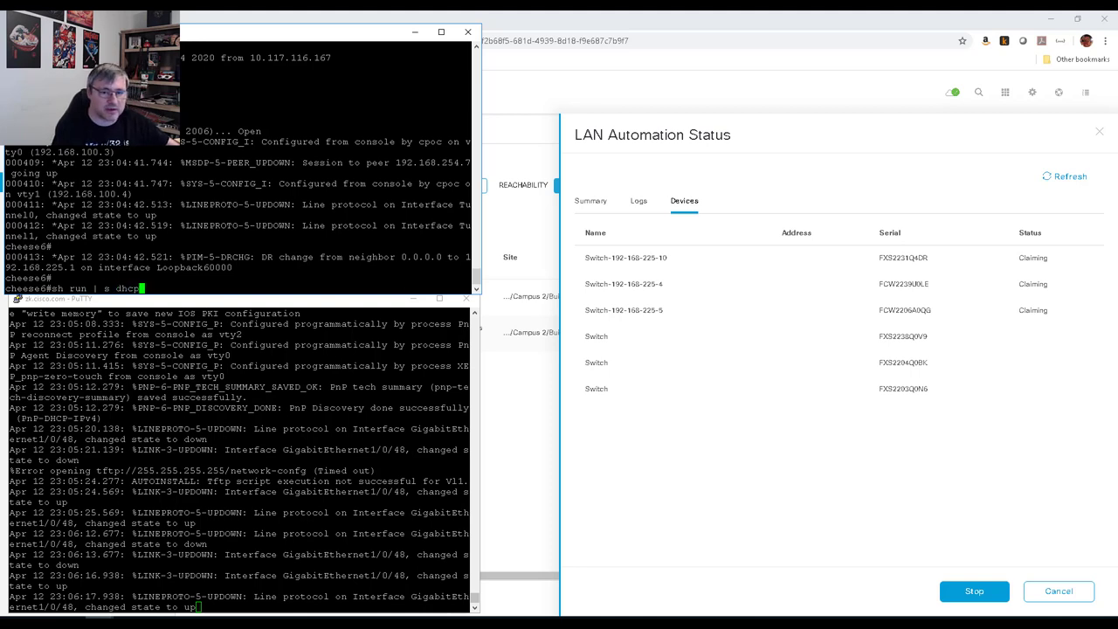
pyautogui.press('Return')
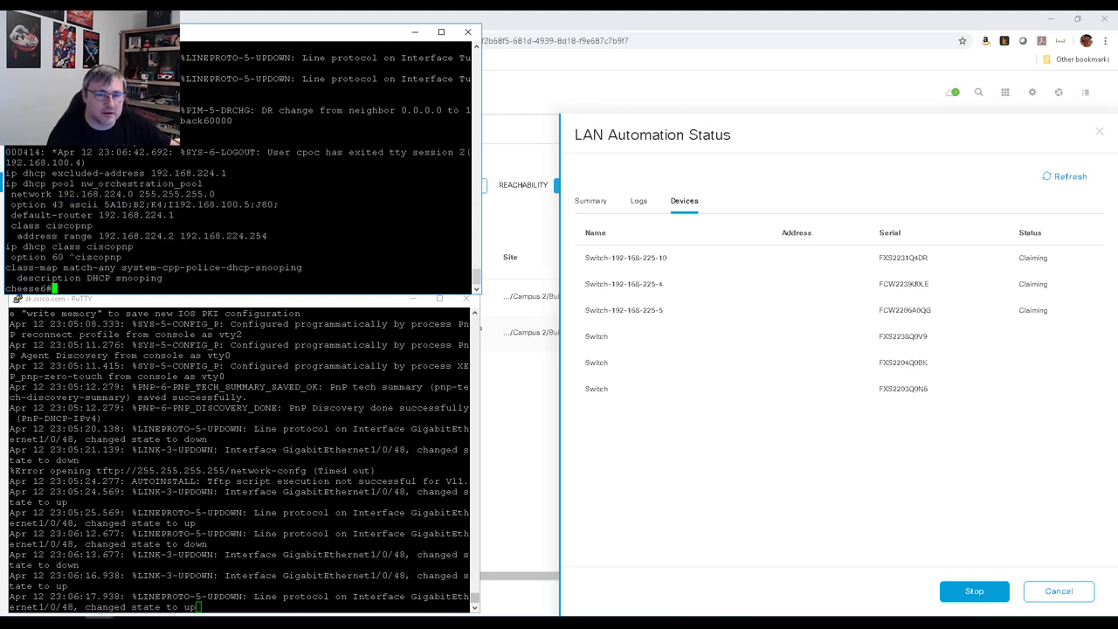
pyautogui.moveTo(5, 173); pyautogui.dragTo(308, 268)
pyautogui.click(307, 269)
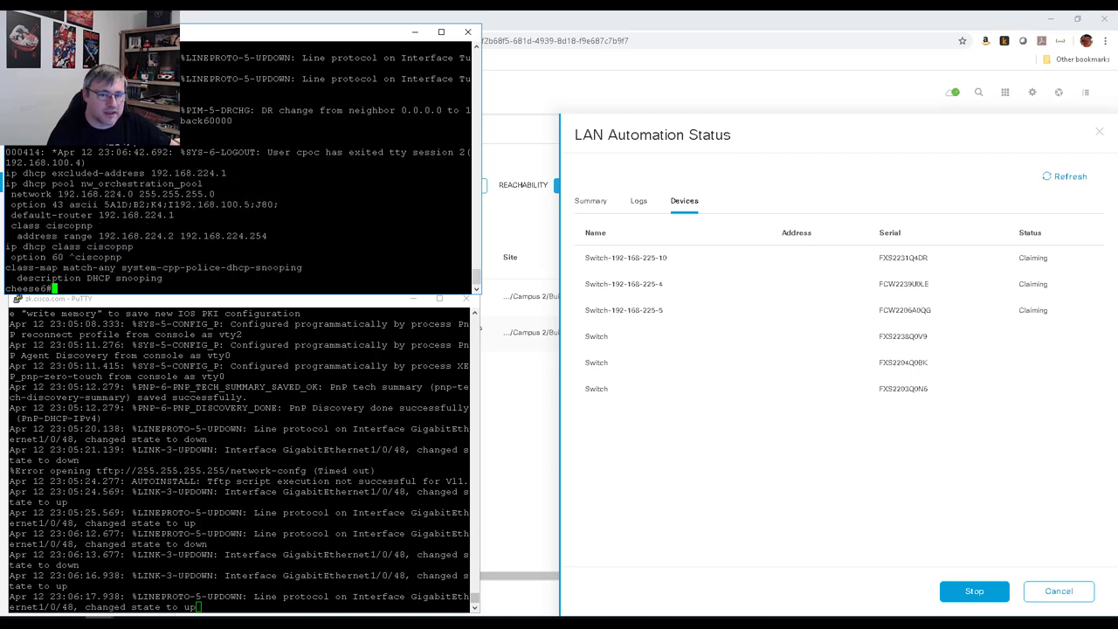
# Highlight the pool's network 192.168.224.0 line and the option 43 string pointing at 192.168.100.5.
pyautogui.moveTo(11, 194); pyautogui.dragTo(215, 194)
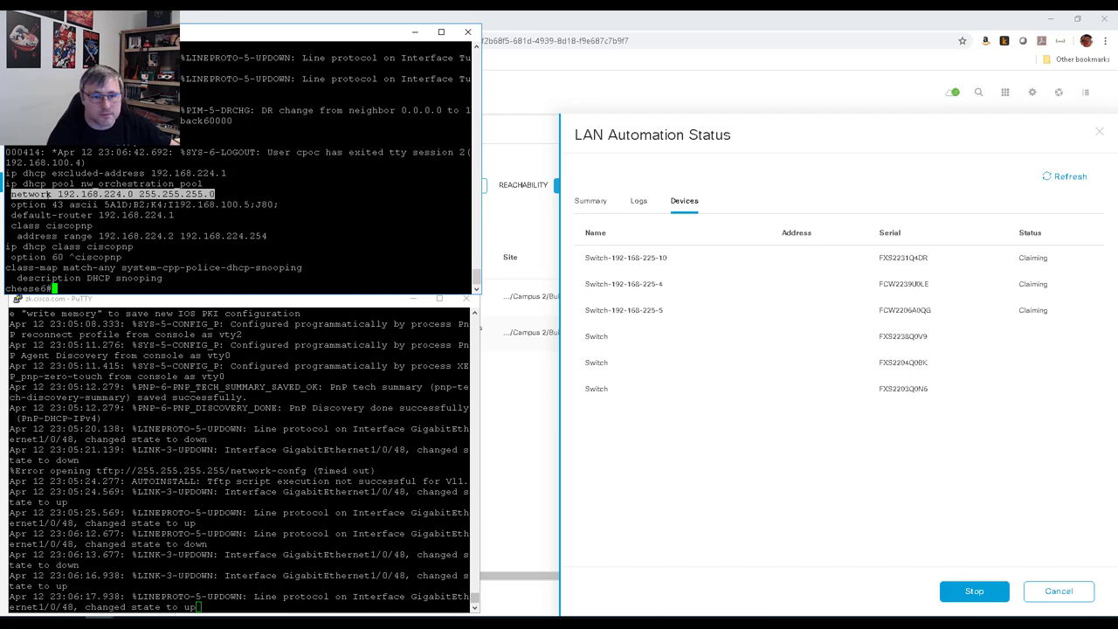
pyautogui.moveTo(7, 205); pyautogui.dragTo(278, 205)
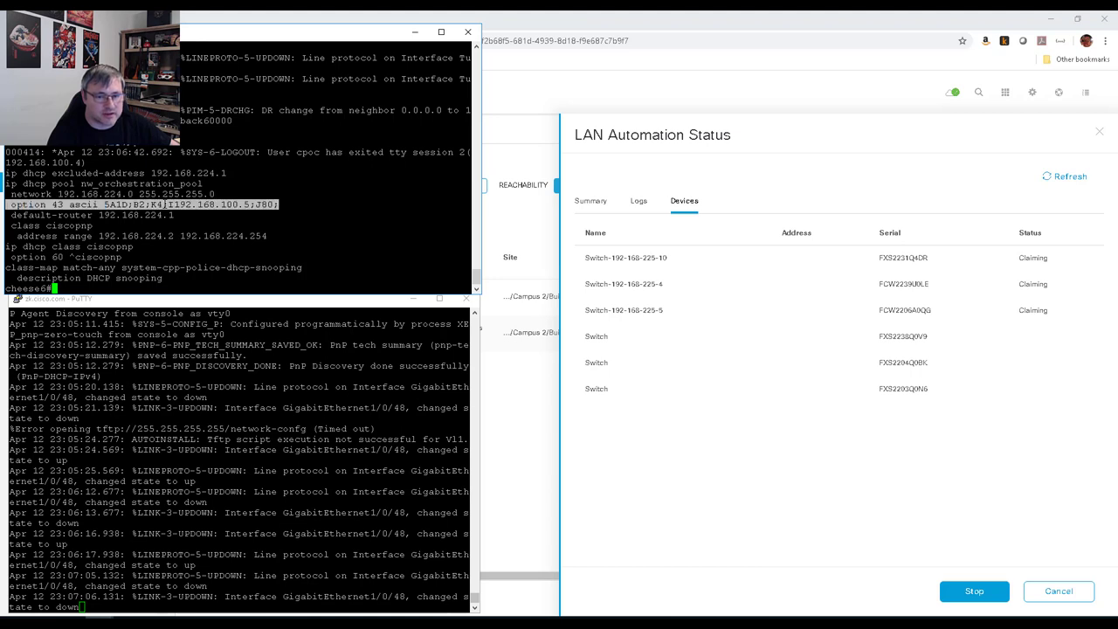
pyautogui.moveTo(173, 205); pyautogui.dragTo(249, 204)
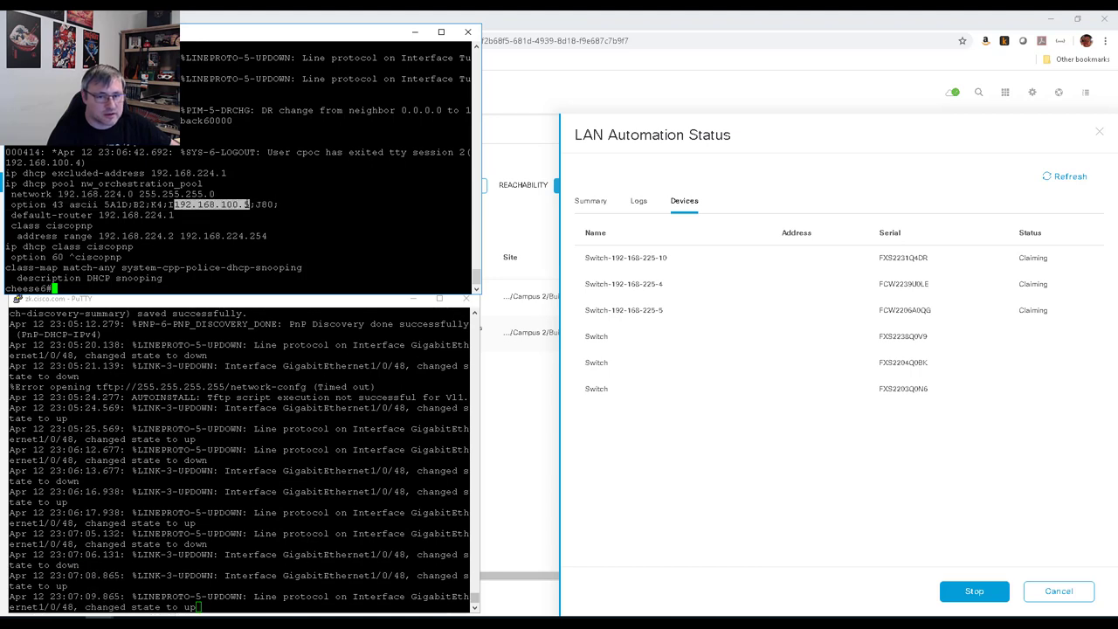
pyautogui.moveTo(103, 204); pyautogui.dragTo(275, 204)
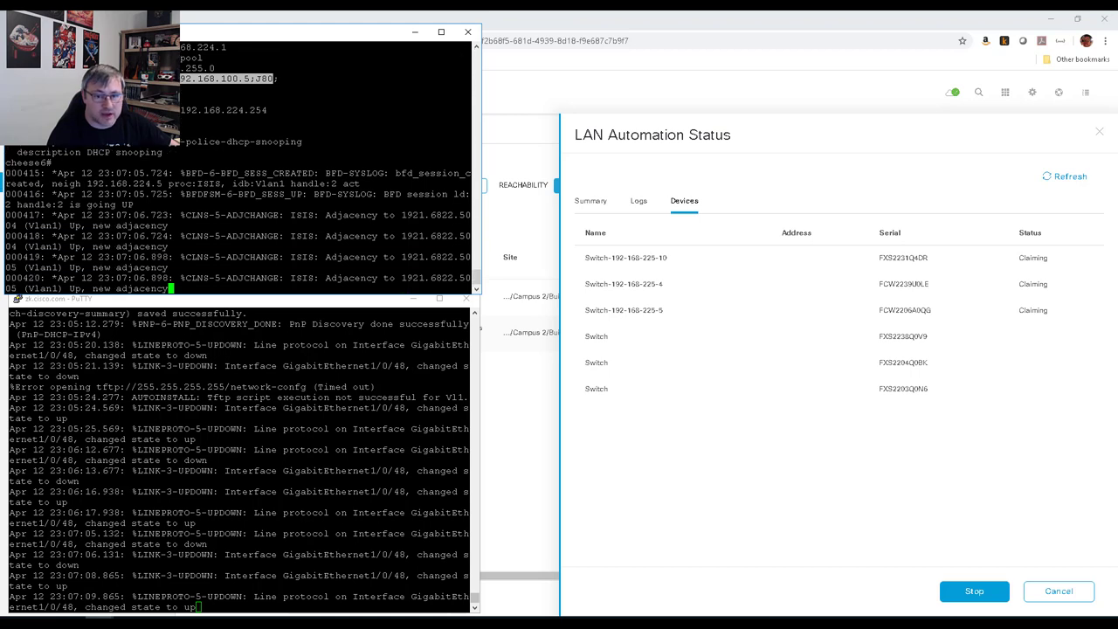
pyautogui.moveTo(5, 184); pyautogui.dragTo(292, 283)
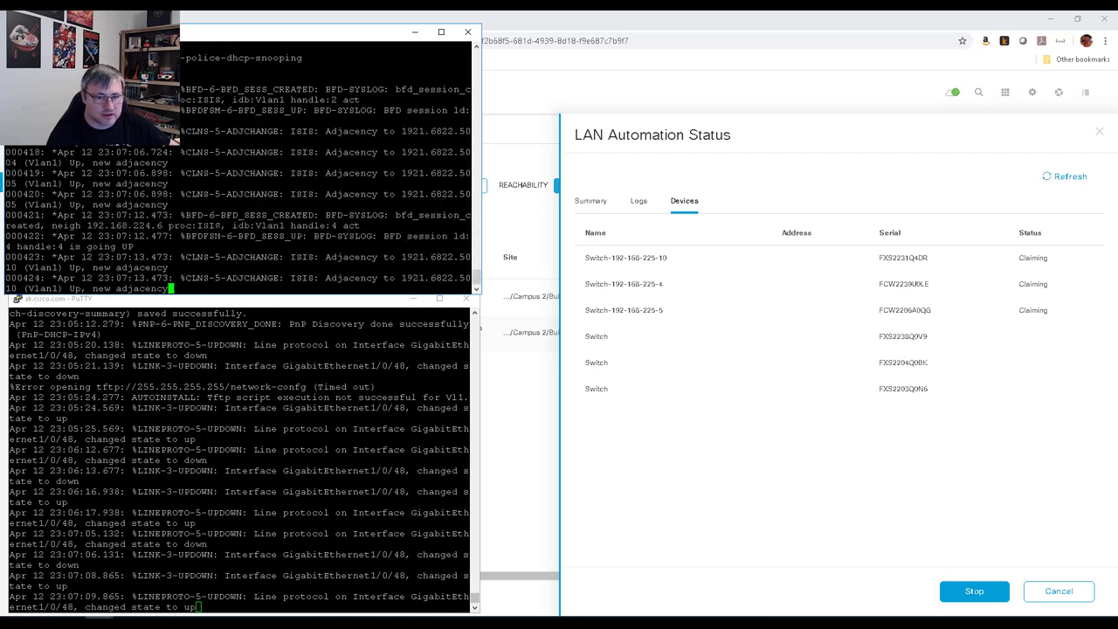
pyautogui.moveTo(25, 267); pyautogui.dragTo(63, 267)
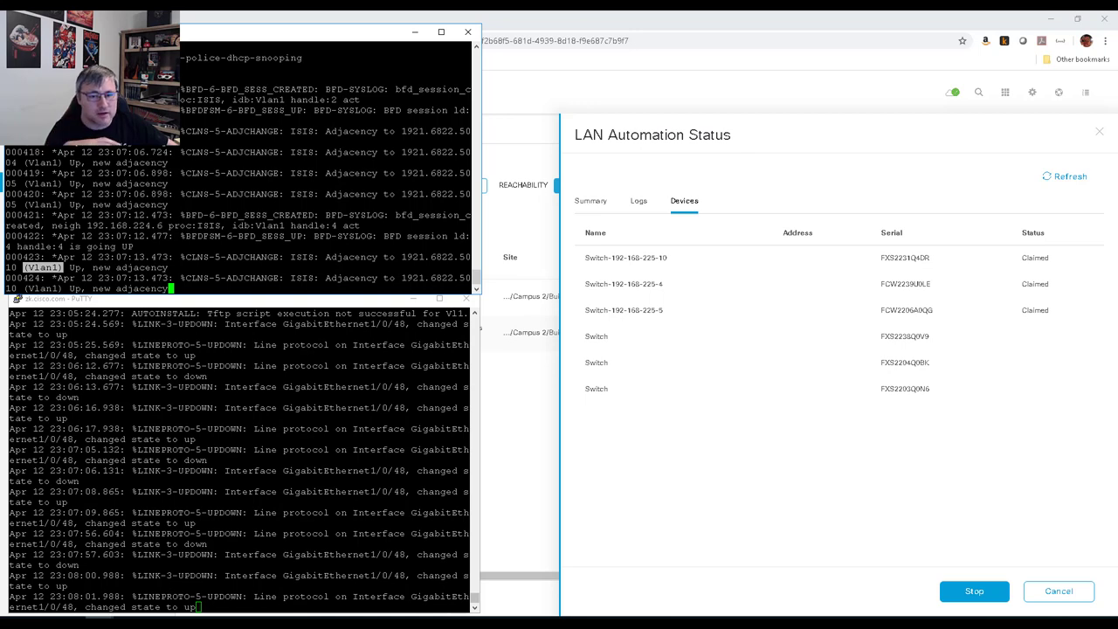
pyautogui.click(639, 202)
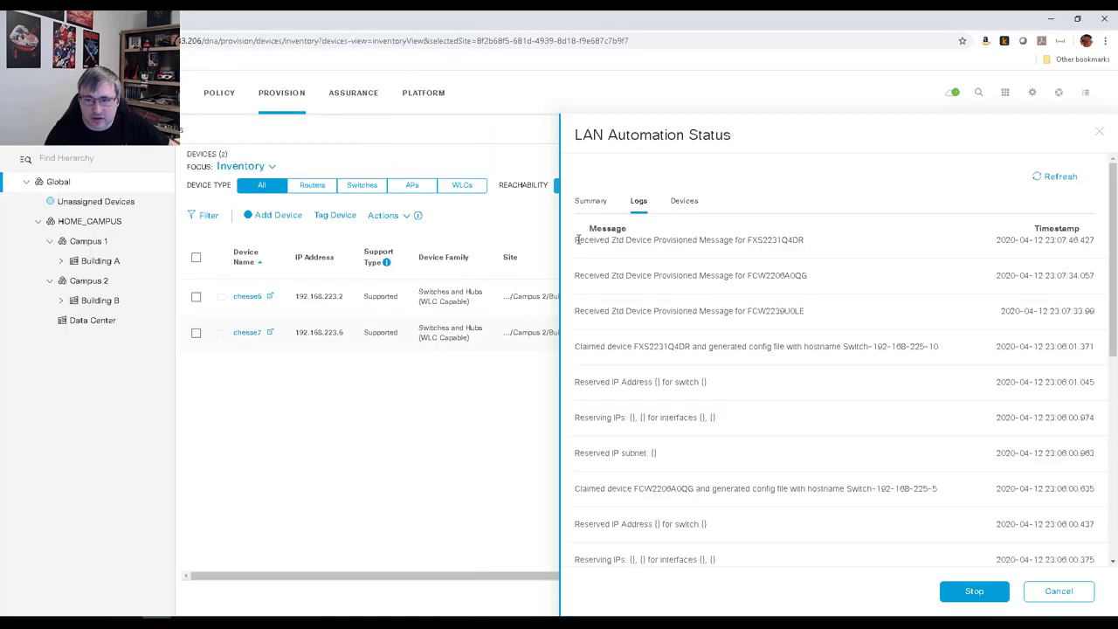
pyautogui.scroll(-2, 612, 367)
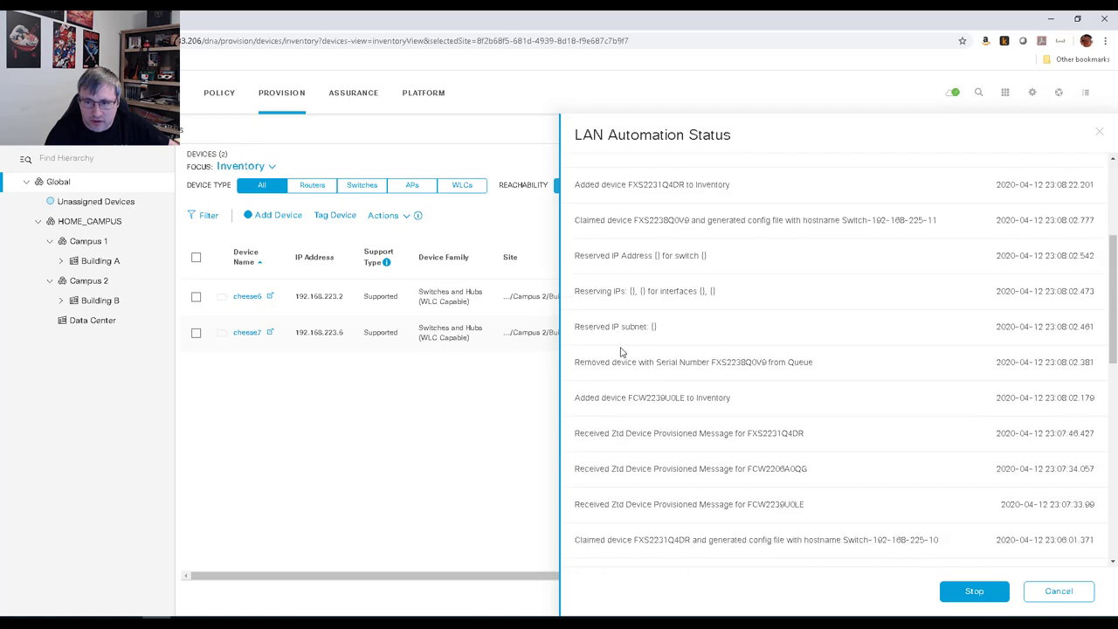
pyautogui.moveTo(577, 336); pyautogui.dragTo(939, 338)
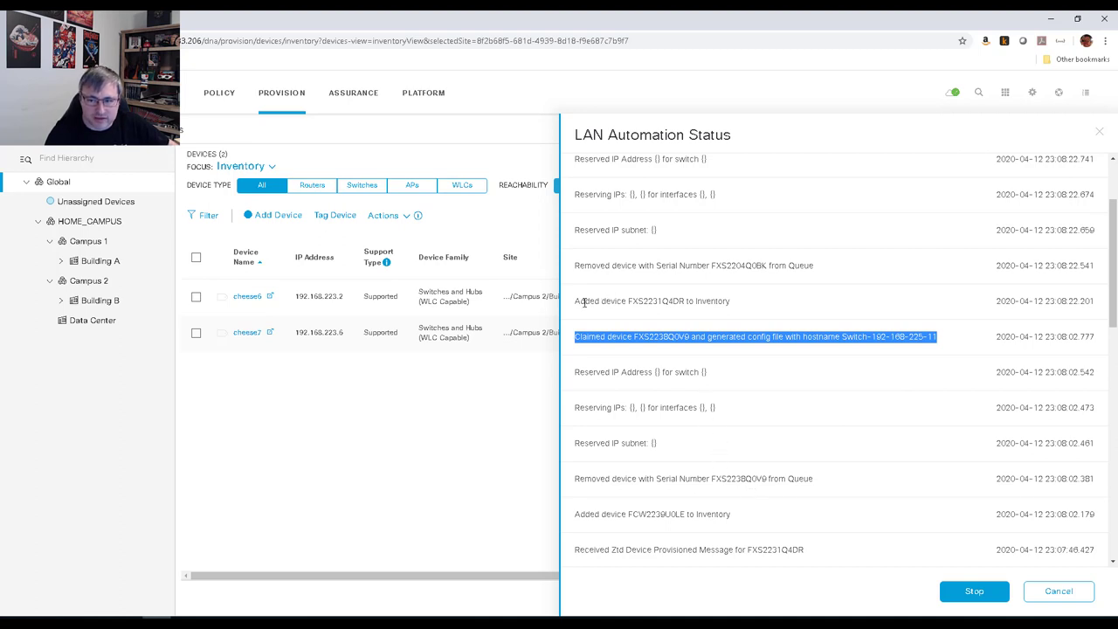
pyautogui.moveTo(583, 303); pyautogui.dragTo(767, 305)
pyautogui.click(577, 373)
pyautogui.moveTo(577, 373); pyautogui.dragTo(739, 380)
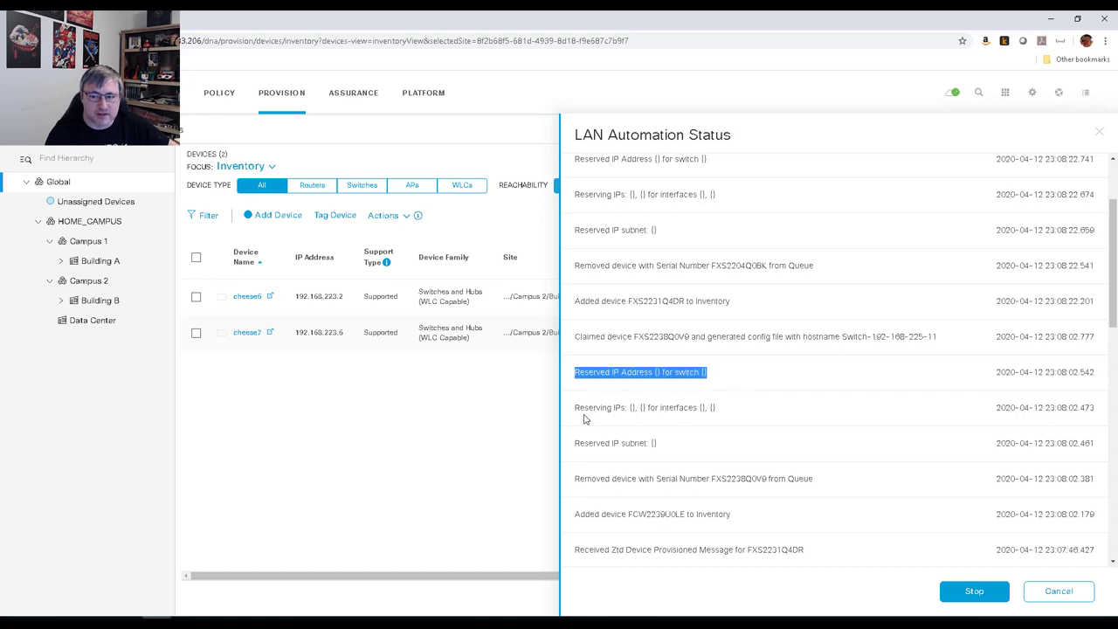
pyautogui.click(624, 408)
pyautogui.tripleClick(624, 408)
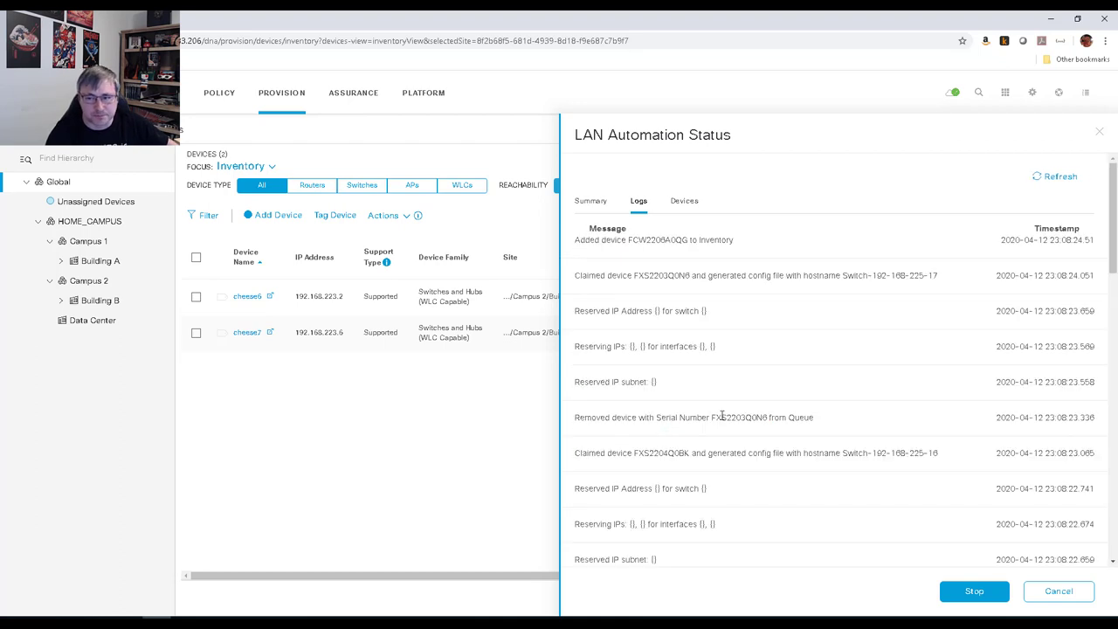
pyautogui.click(674, 206)
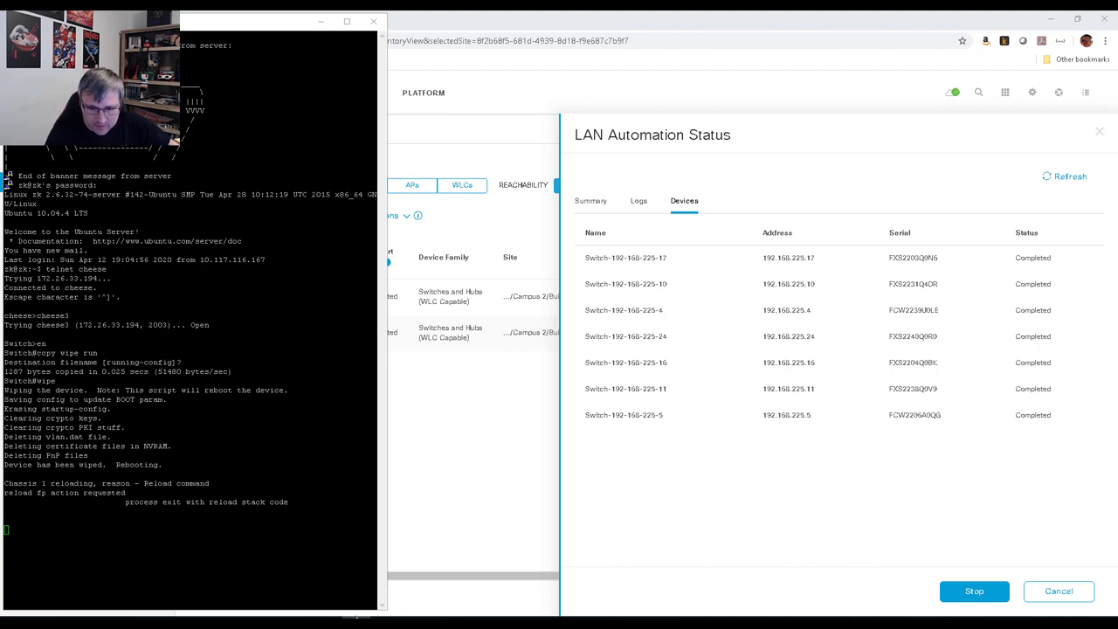
pyautogui.moveTo(243, 623)
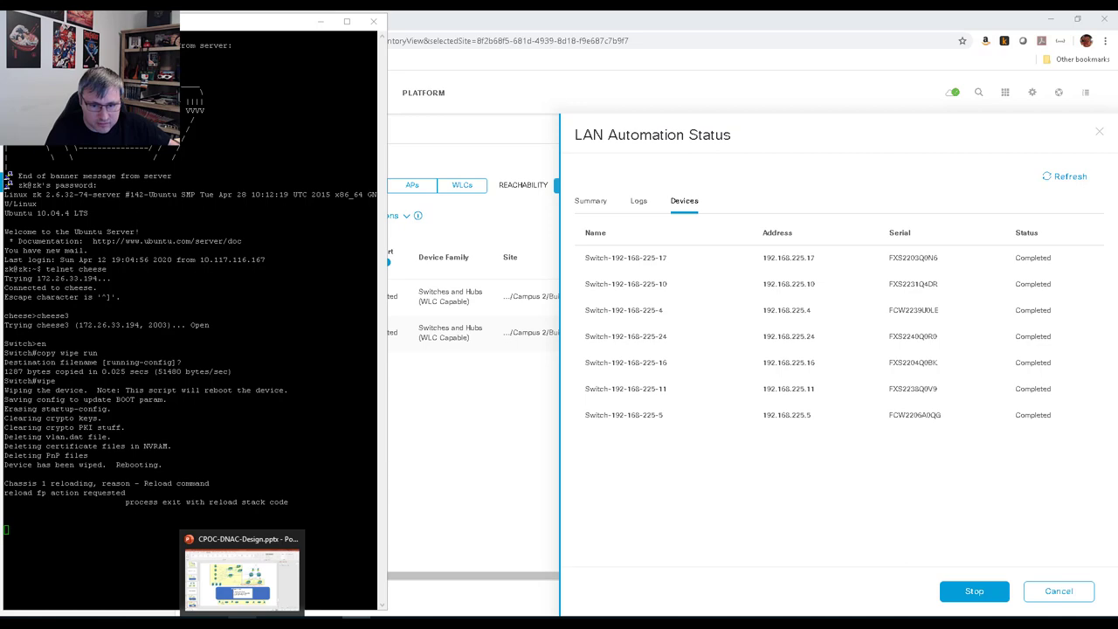
# Present slide 2 of CPOC-DNAC-Design.pptx, the campus topology, as a slide show.
pyautogui.click(250, 590)
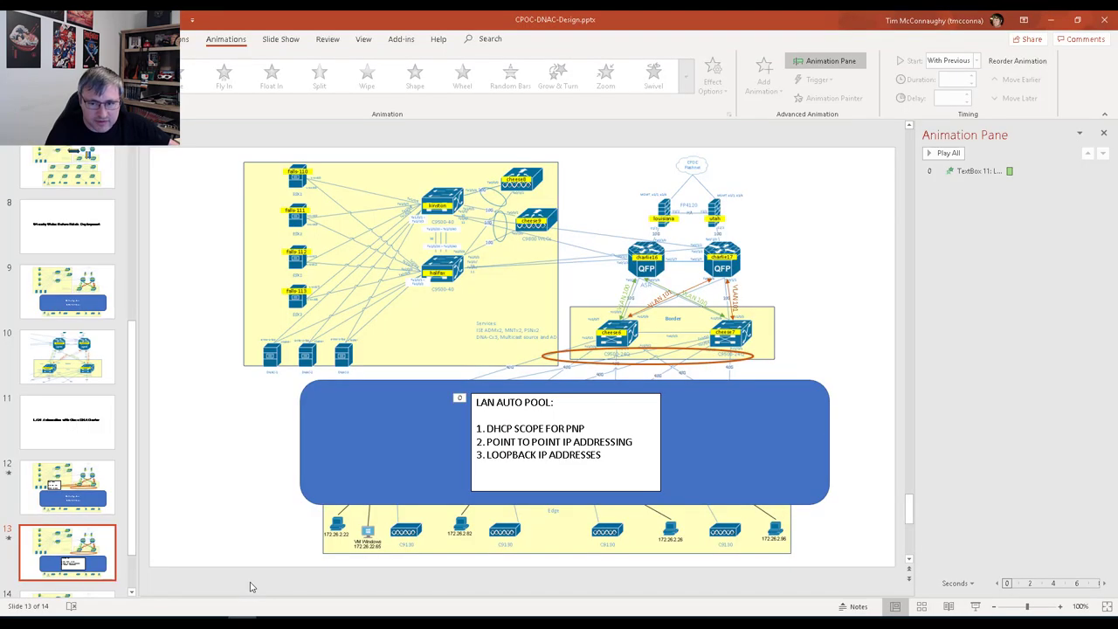
pyautogui.scroll(-2, 84, 390)
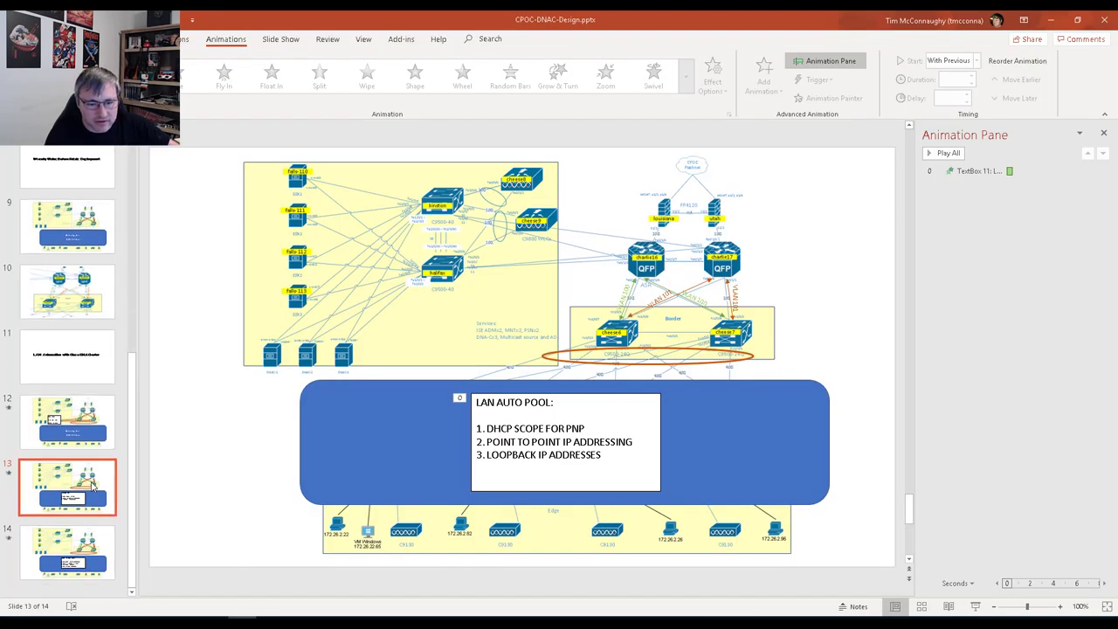
pyautogui.scroll(2, 94, 483)
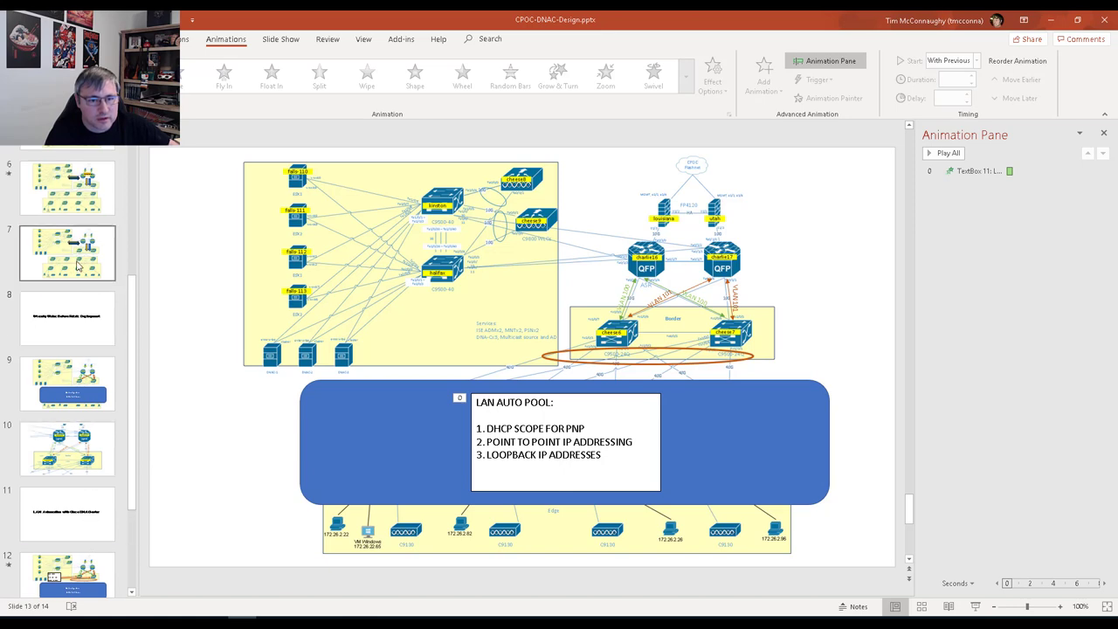
pyautogui.scroll(5, 77, 266)
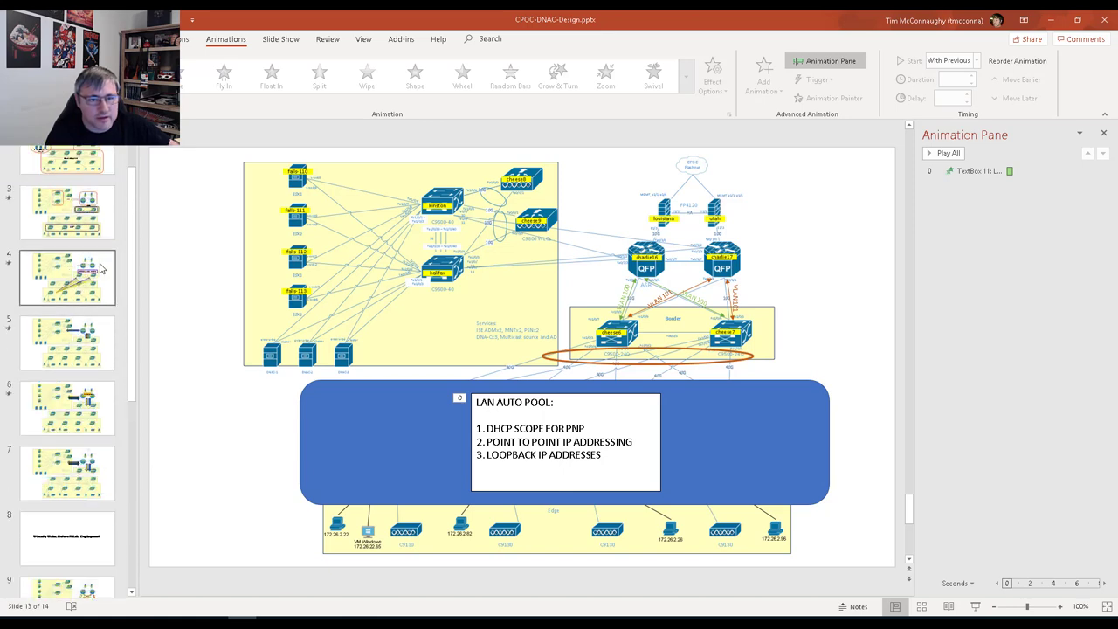
pyautogui.click(88, 241)
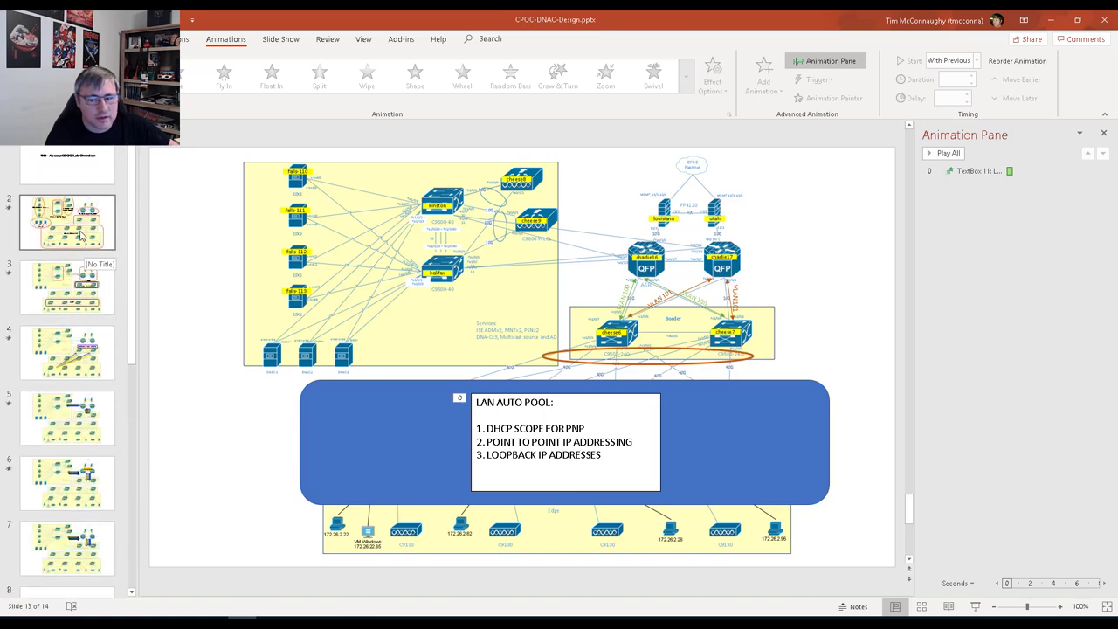
pyautogui.click(976, 605)
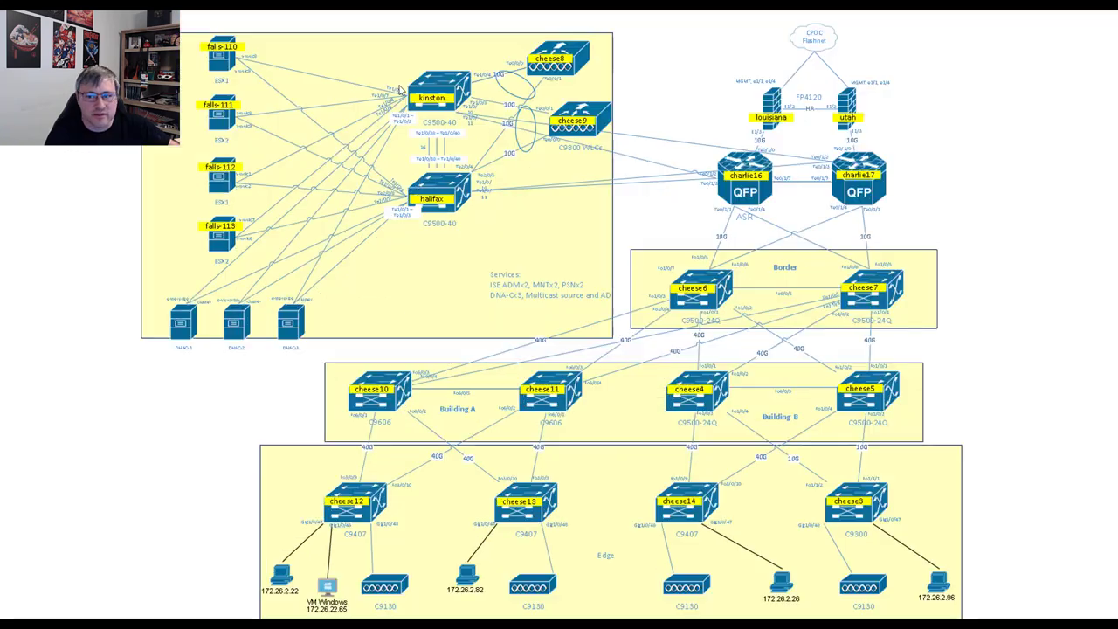
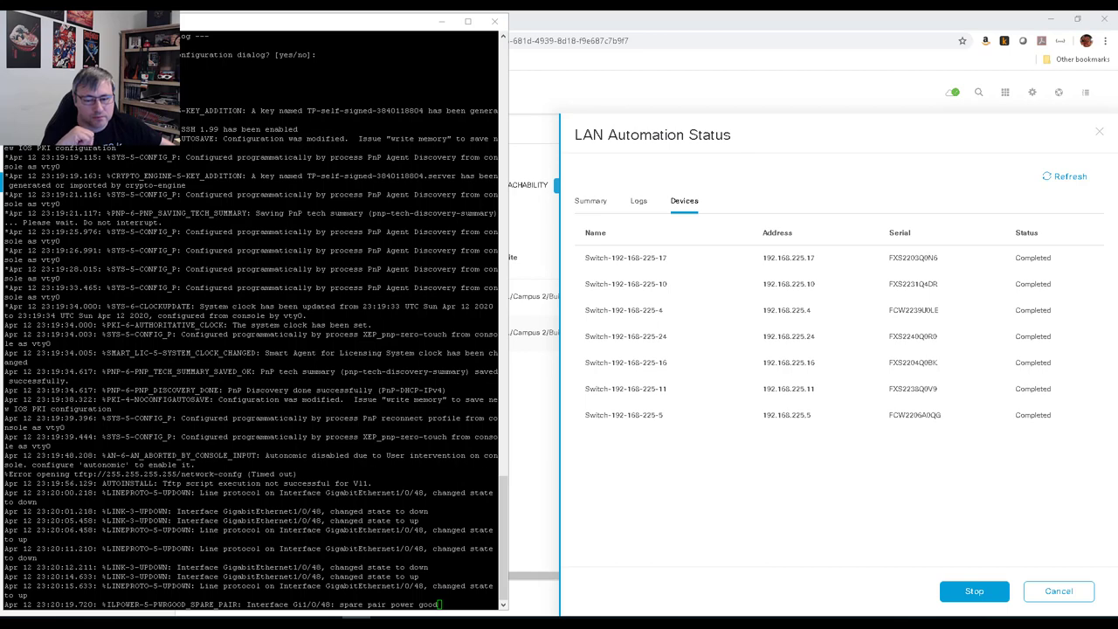
# Review the LAN automation logs and summary, noting the devices still in progress.
pyautogui.click(641, 202)
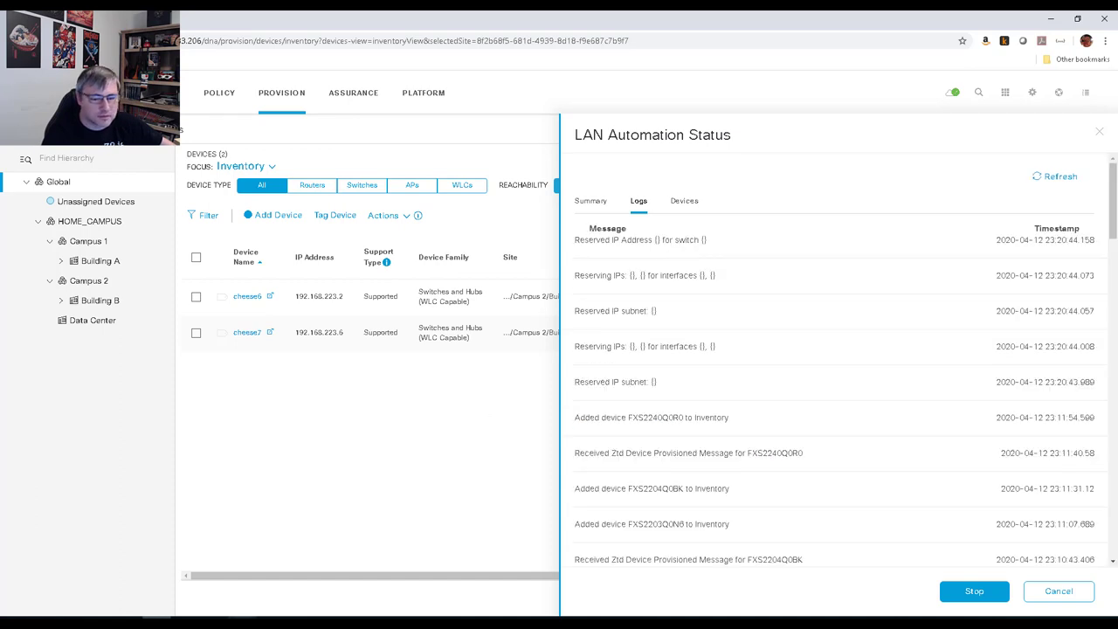
pyautogui.moveTo(115, 614)
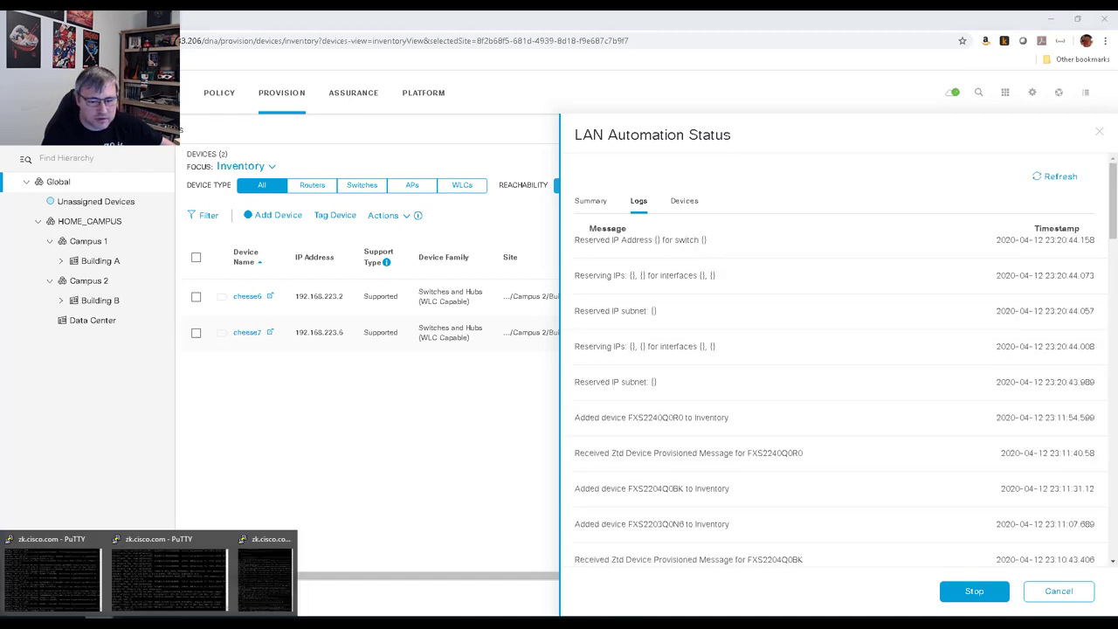
pyautogui.click(272, 585)
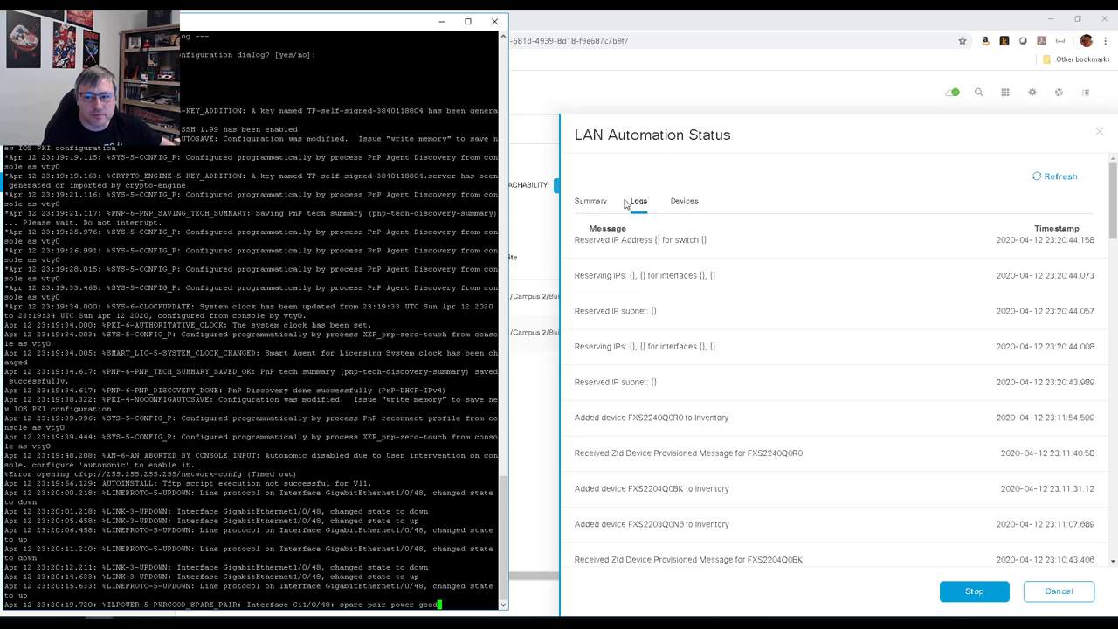
pyautogui.click(593, 202)
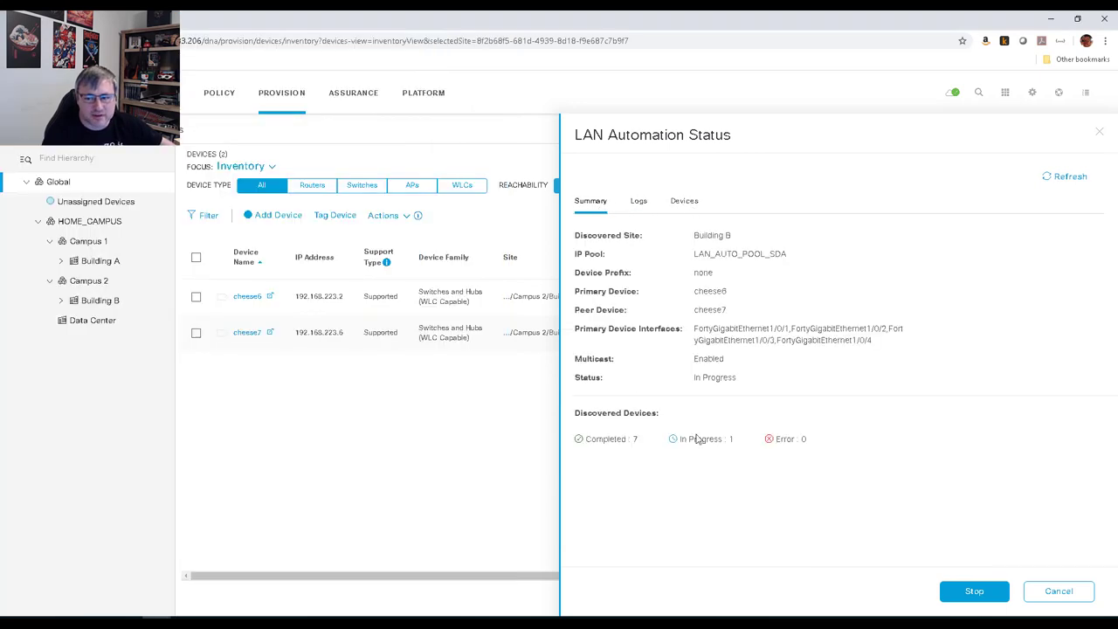
pyautogui.moveTo(681, 441); pyautogui.dragTo(734, 440)
pyautogui.click(157, 622)
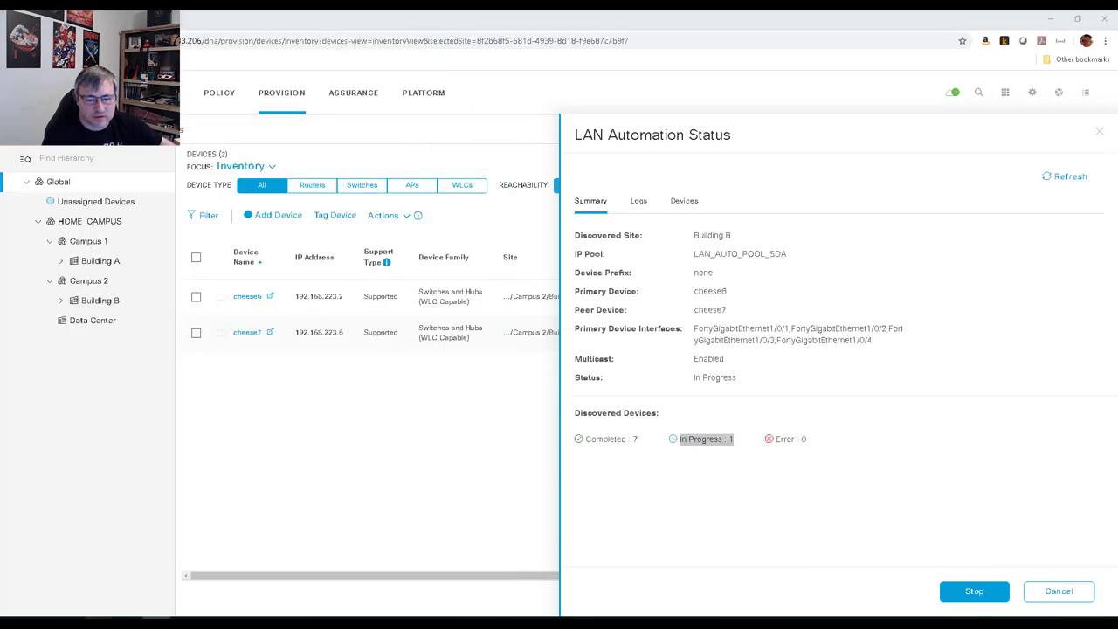
pyautogui.click(167, 579)
pyautogui.click(689, 202)
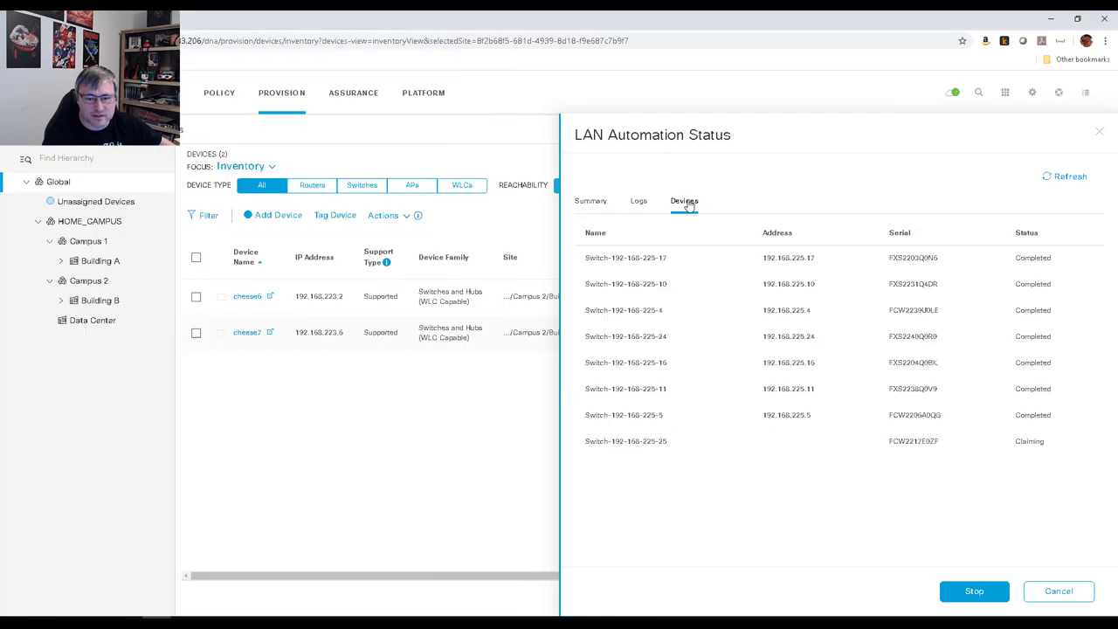
pyautogui.click(157, 622)
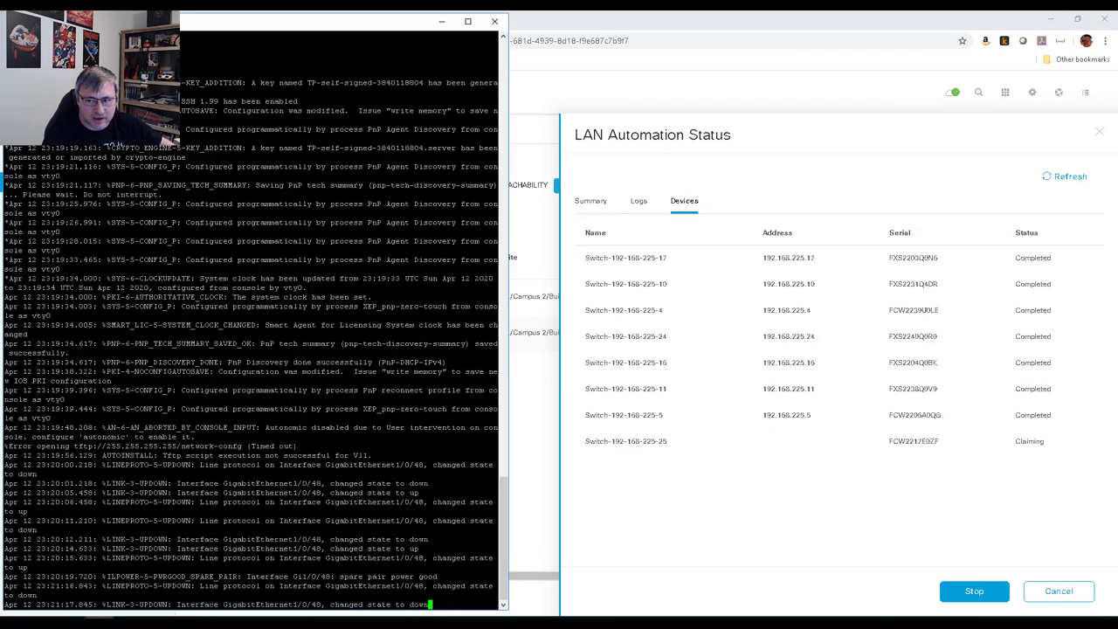
pyautogui.click(272, 579)
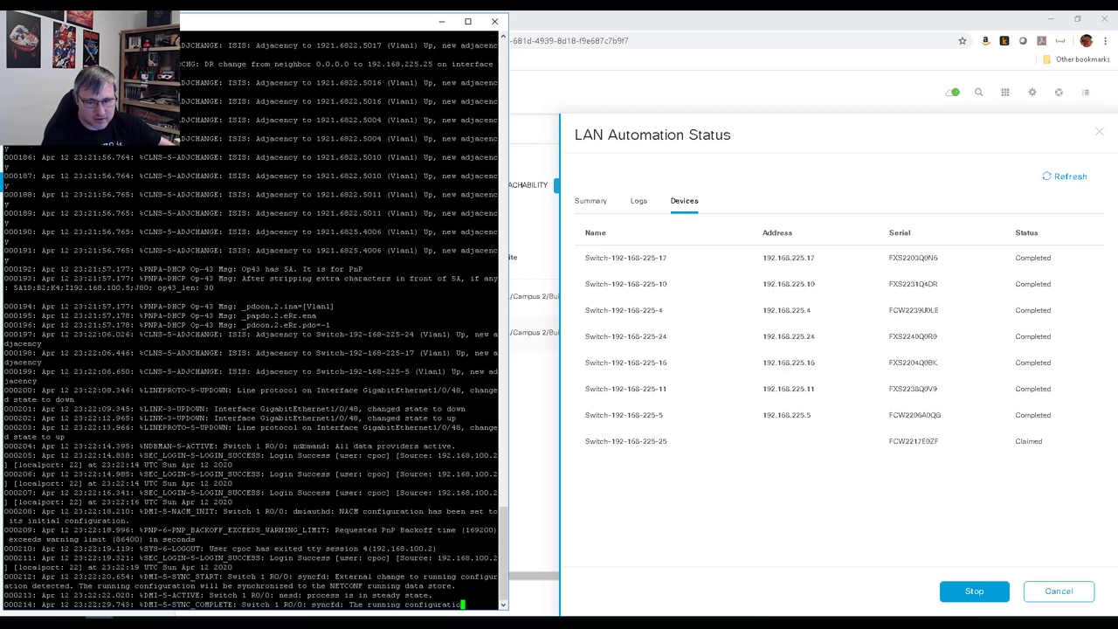
# Follow the new switch's console log and mark the LOGIN_SUCCESS line as IS-IS adjacencies come up.
pyautogui.moveTo(144, 539); pyautogui.dragTo(312, 552)
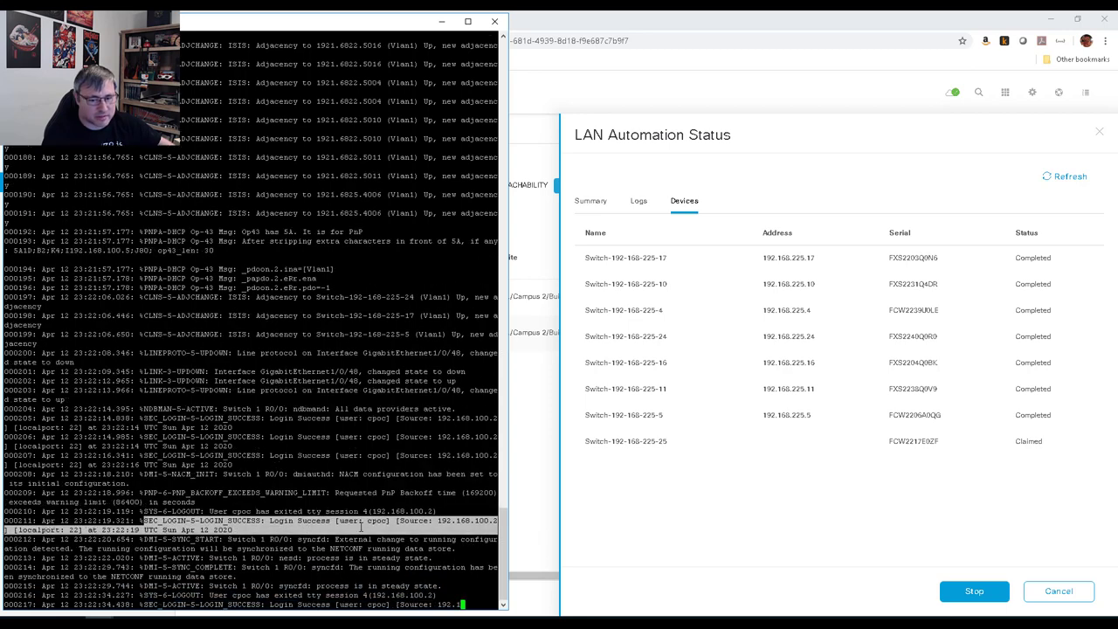
pyautogui.click(360, 528)
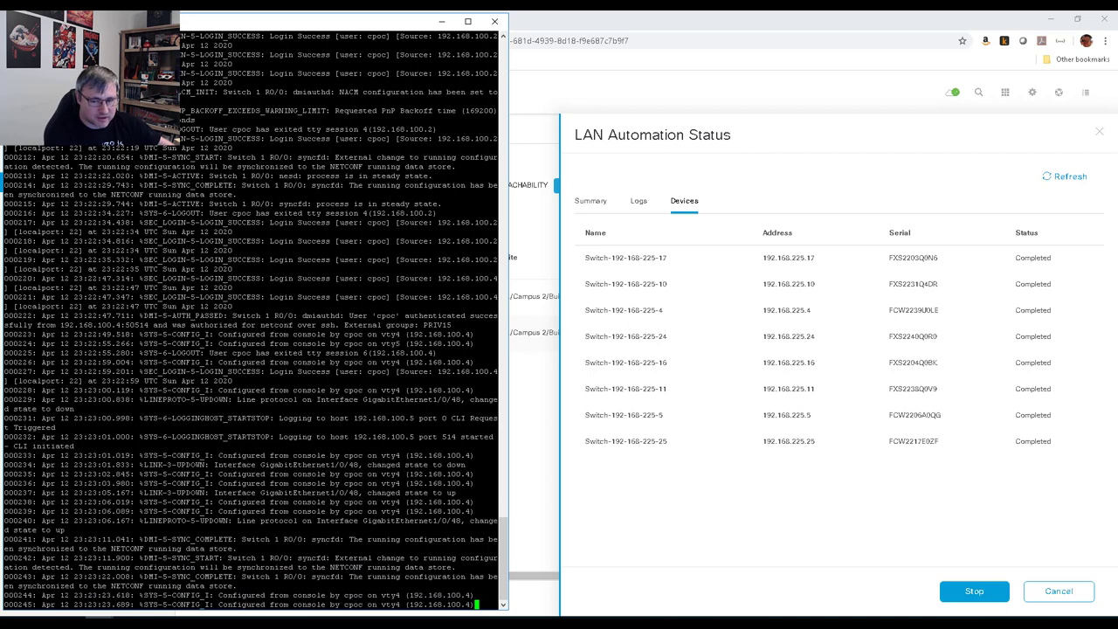
# Log into the switch console with the username and password.
pyautogui.press('Return')
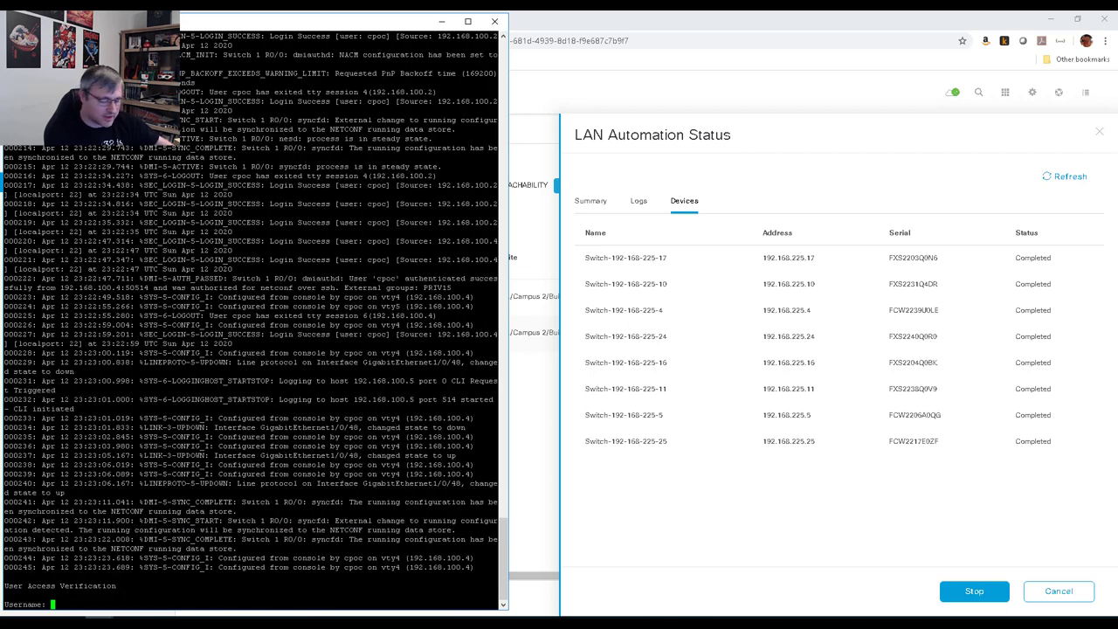
pyautogui.write('cpoc')
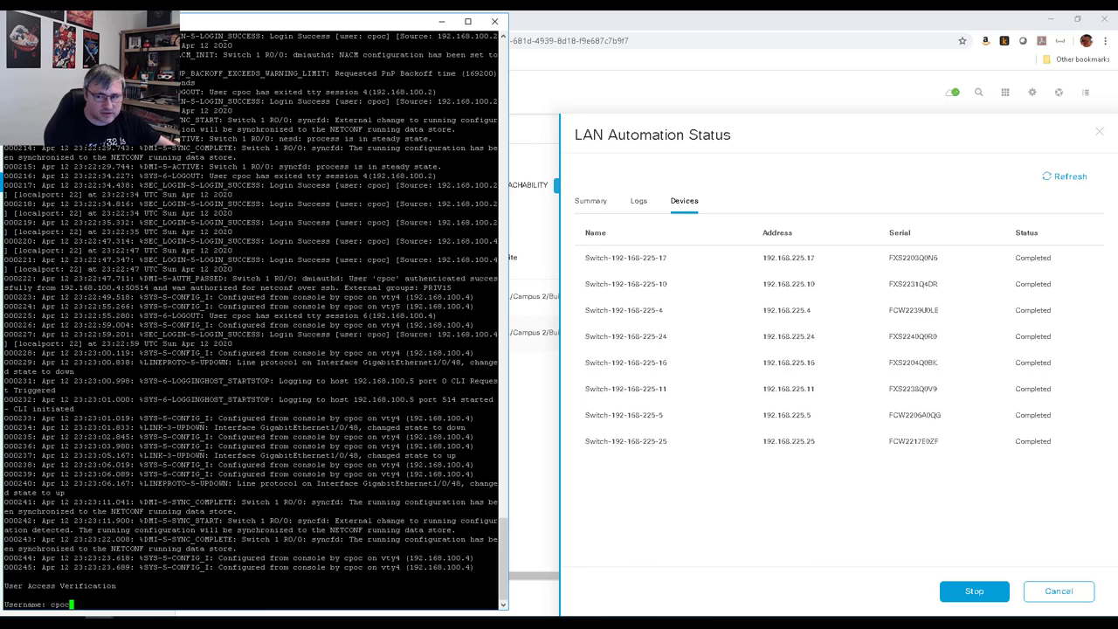
pyautogui.press('Return')
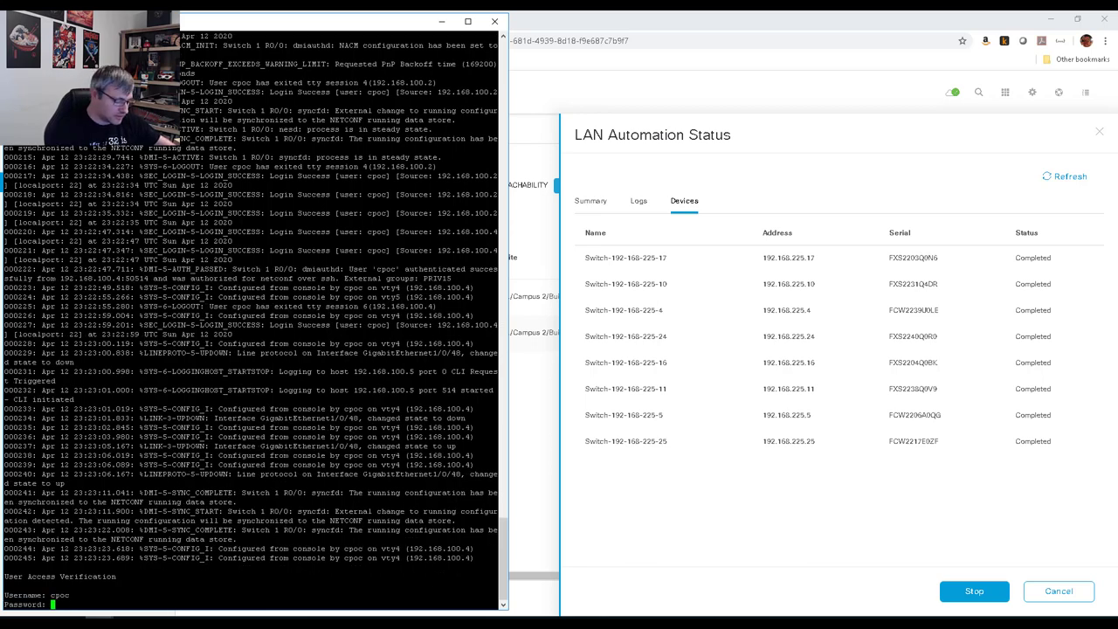
pyautogui.press('Return')
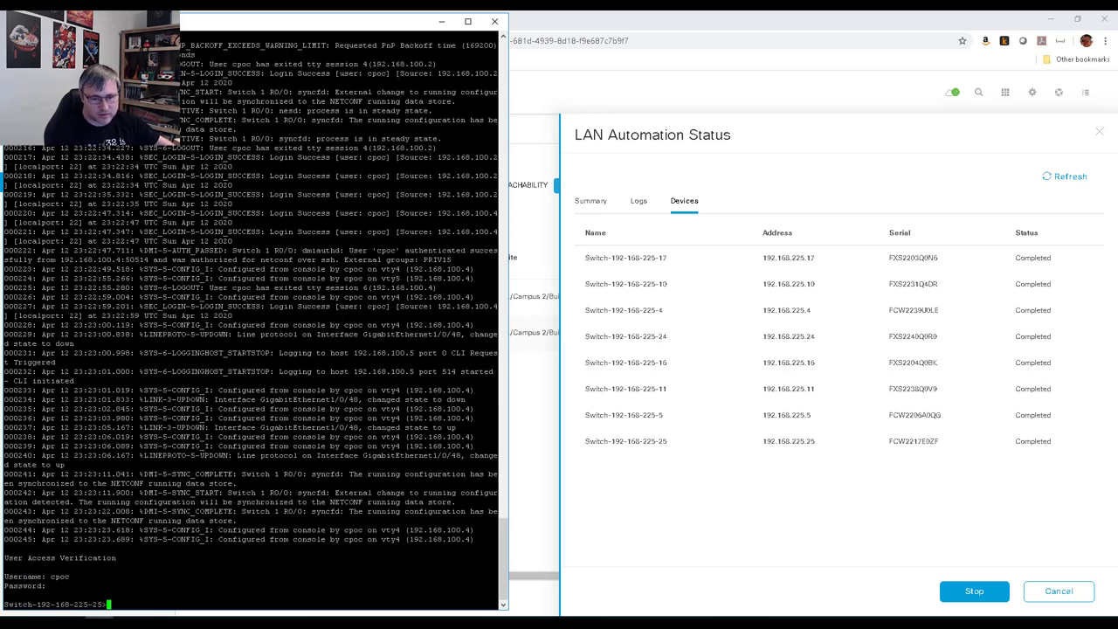
# Enter privileged mode with en and the enable password, then run show run.
pyautogui.write('en')
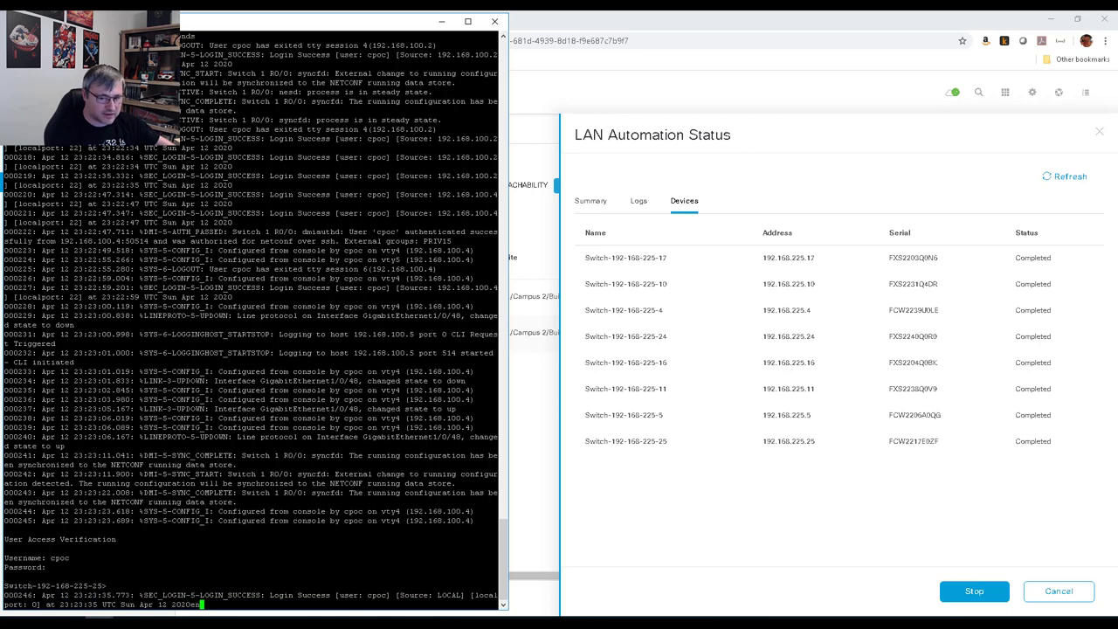
pyautogui.press('Return')
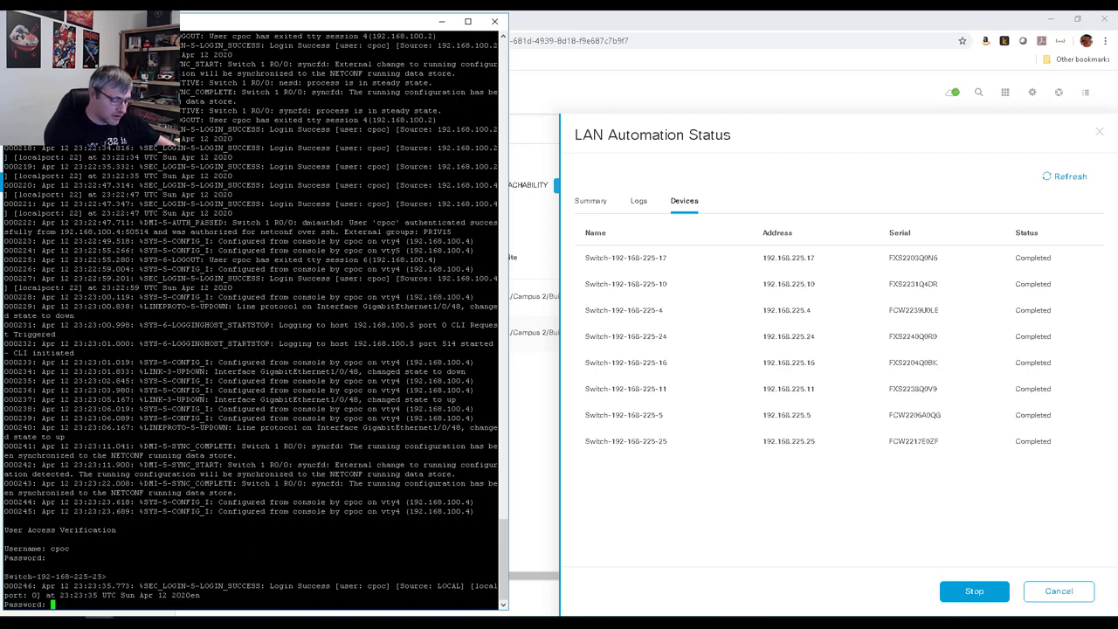
pyautogui.press('Return')
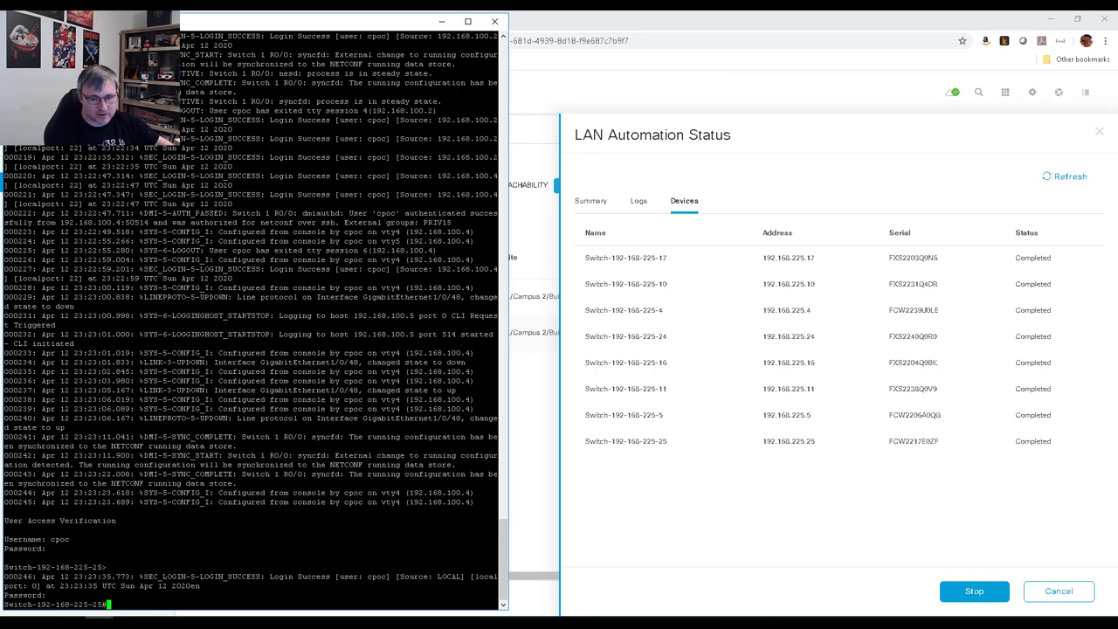
pyautogui.write('show run')
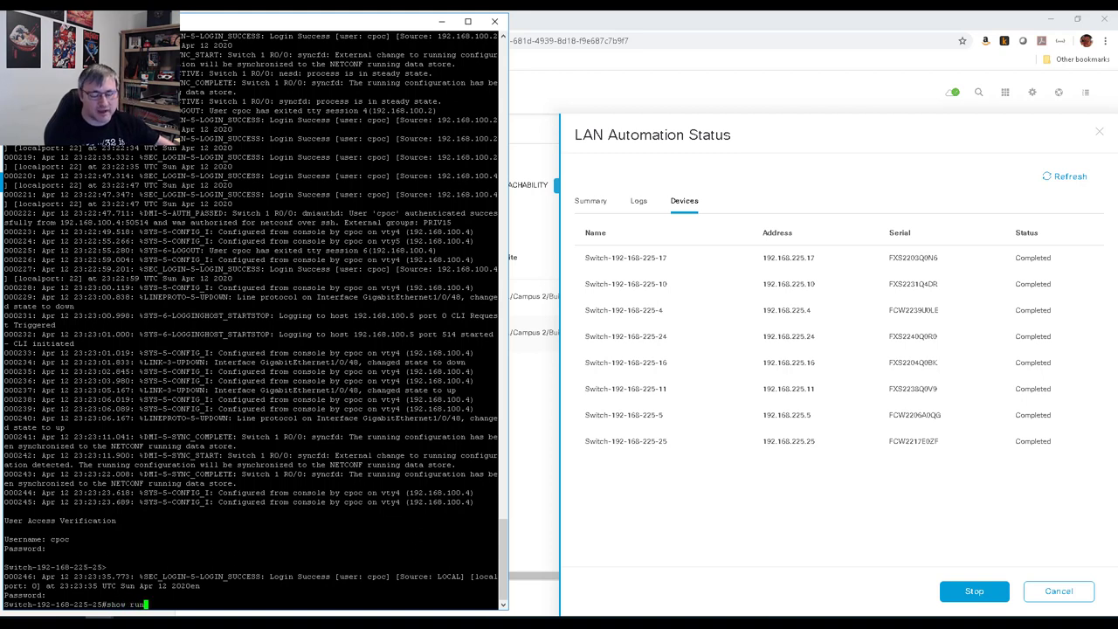
pyautogui.press('Return')
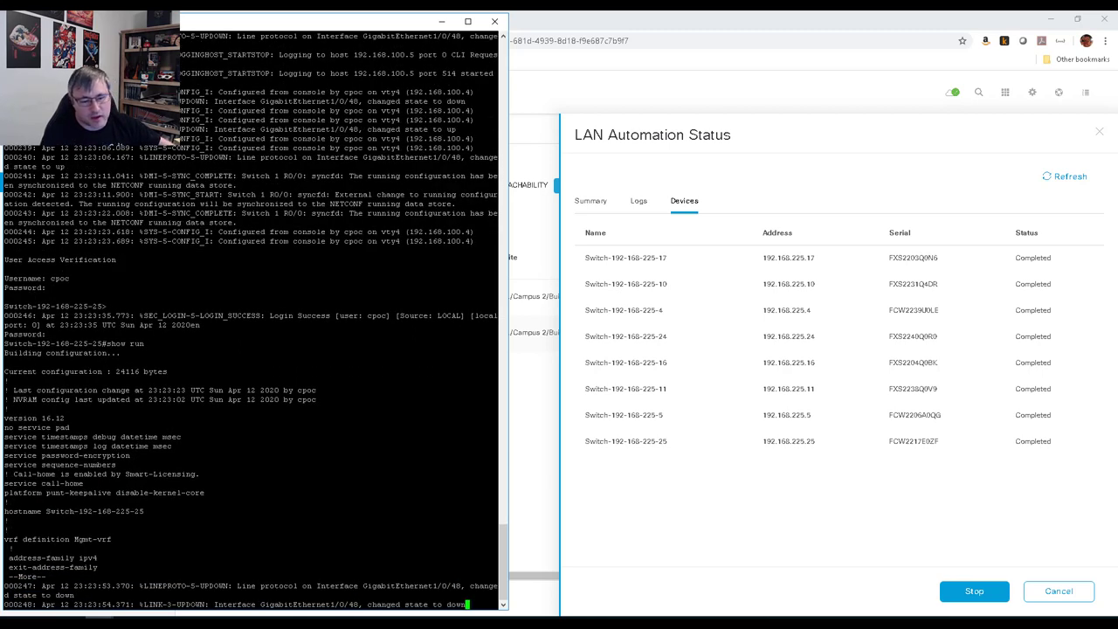
# Page through the config, marking the VTP, IPDT_MAX_10 device-tracking, system mtu 9100 and errdisable recovery lines.
pyautogui.press('space')
pyautogui.press('space')
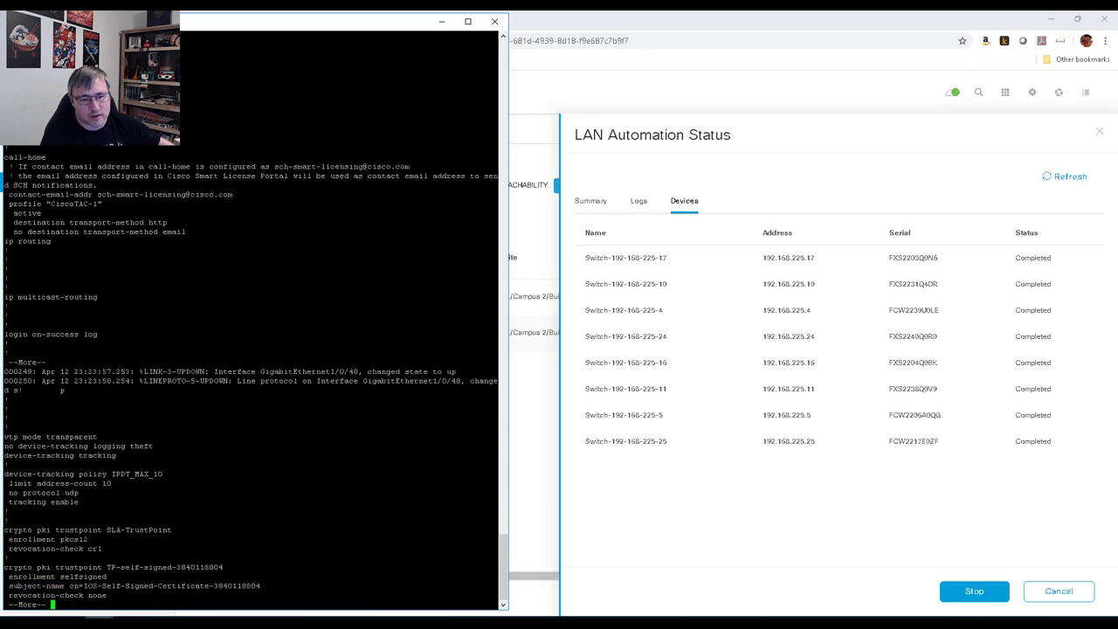
pyautogui.moveTo(22, 436); pyautogui.dragTo(129, 455)
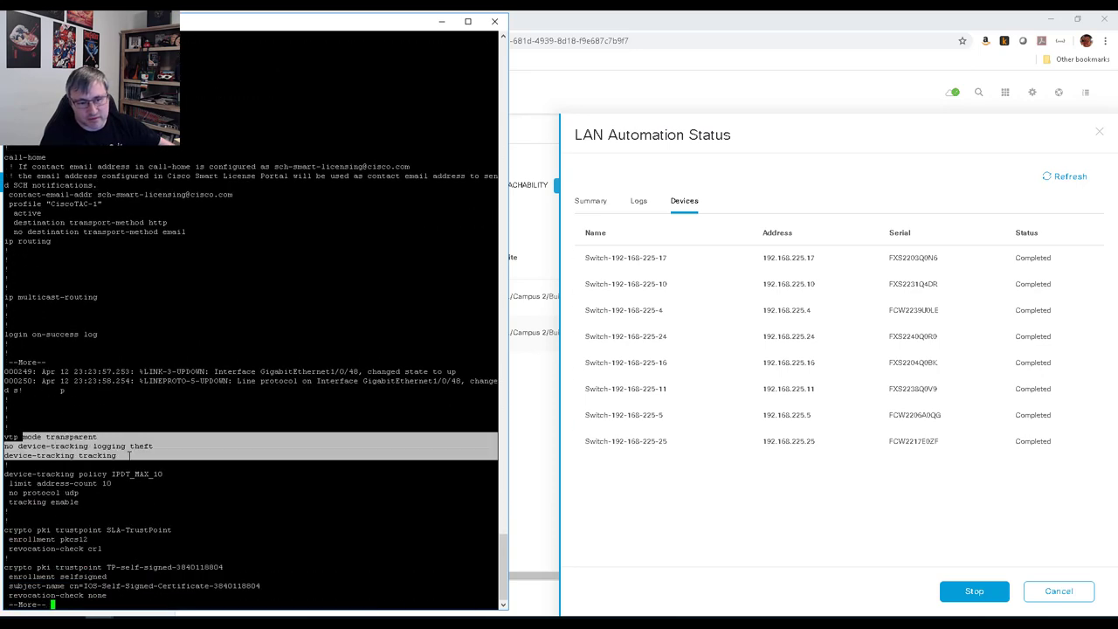
pyautogui.moveTo(6, 464); pyautogui.dragTo(190, 504)
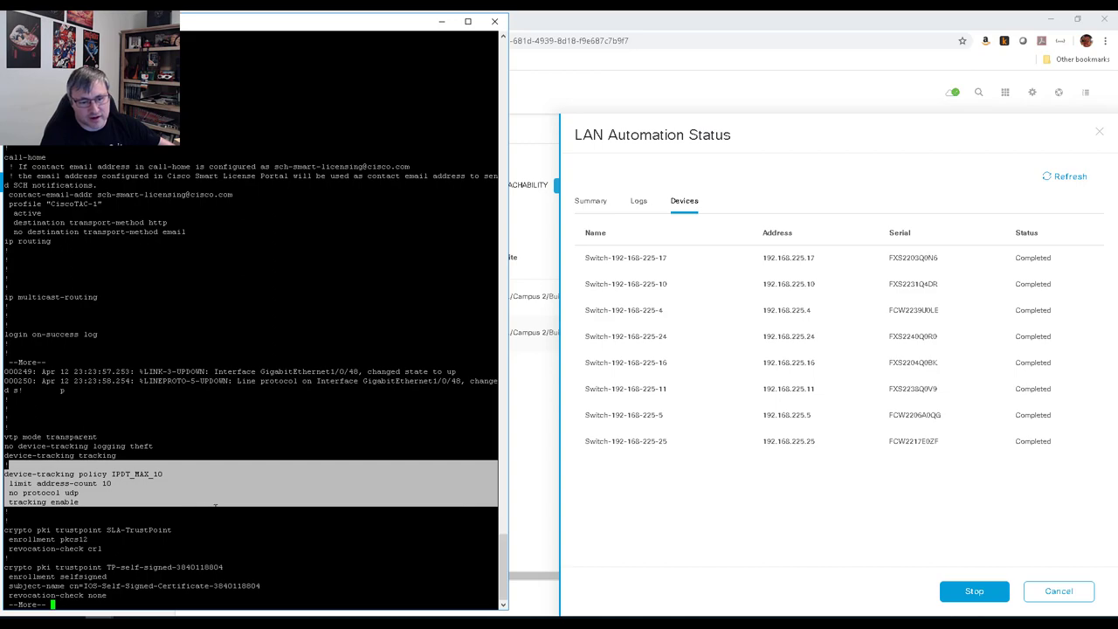
pyautogui.press('space')
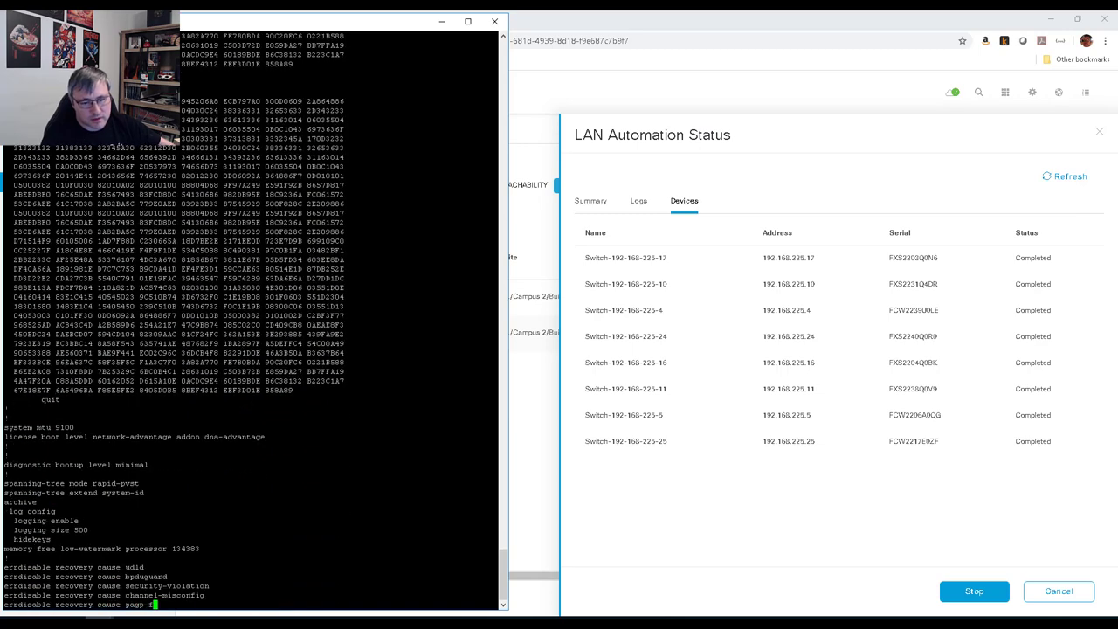
pyautogui.moveTo(4, 371); pyautogui.dragTo(106, 390)
pyautogui.press('space')
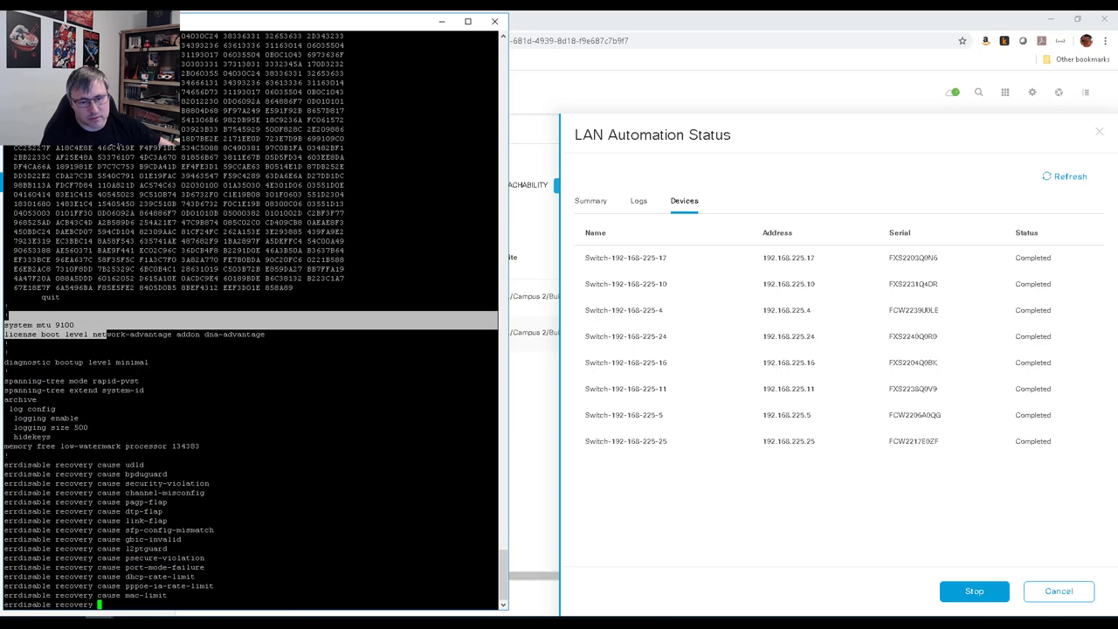
pyautogui.moveTo(4, 315); pyautogui.dragTo(243, 539)
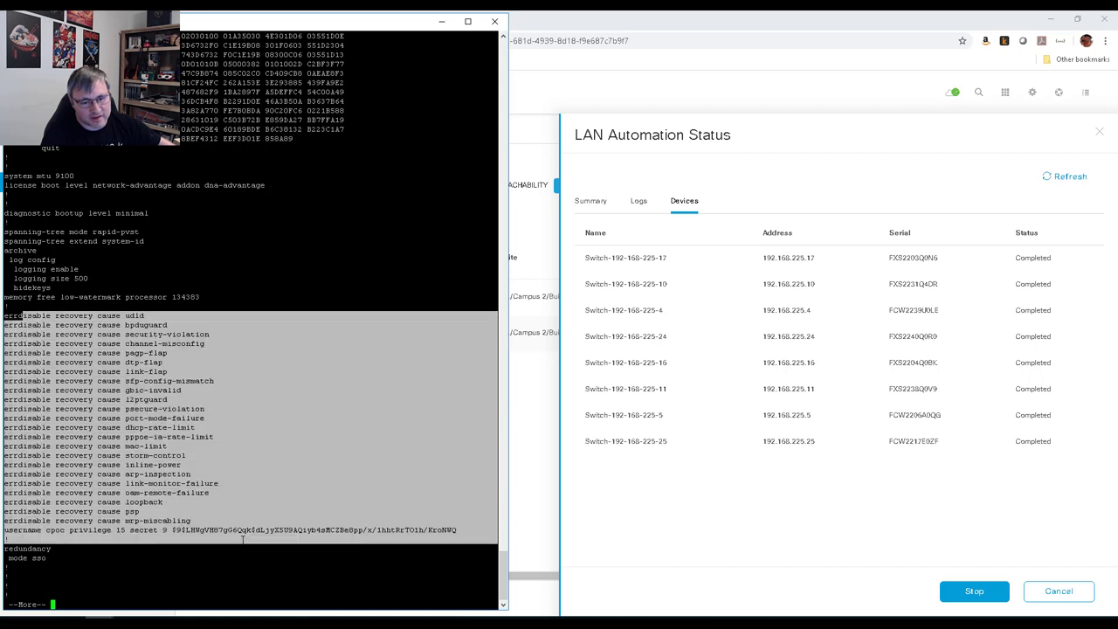
pyautogui.click(199, 450)
# Continue paging past the Loopback0 192.168.225.25 fabric router ID block toward the router isis section.
pyautogui.moveTo(3, 305); pyautogui.dragTo(262, 521)
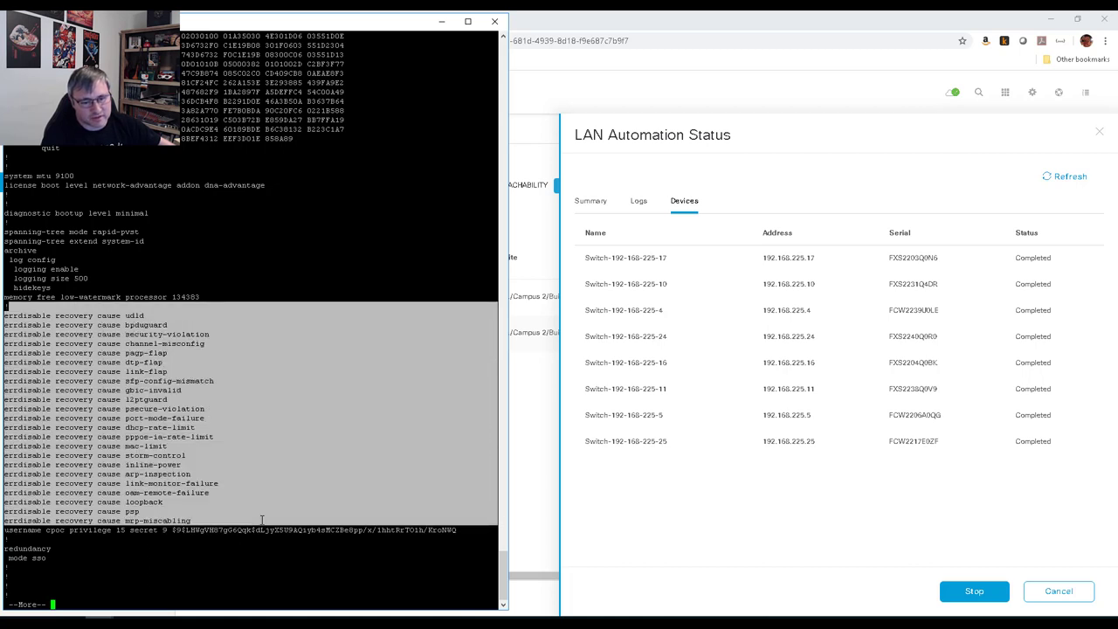
pyautogui.press('space')
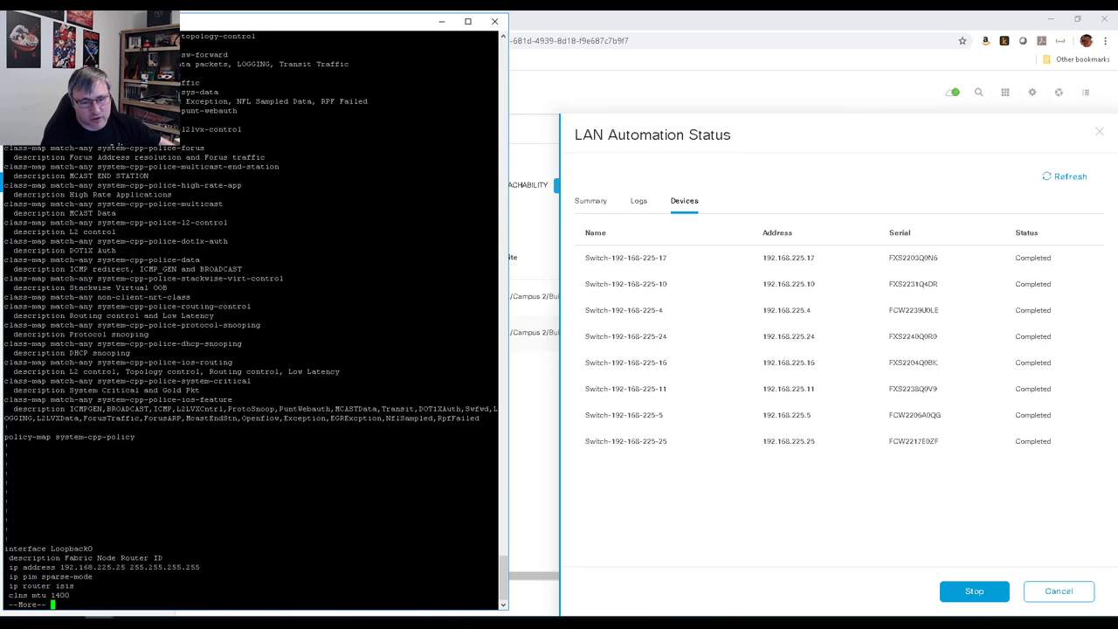
pyautogui.press('space')
pyautogui.moveTo(5, 313); pyautogui.dragTo(127, 384)
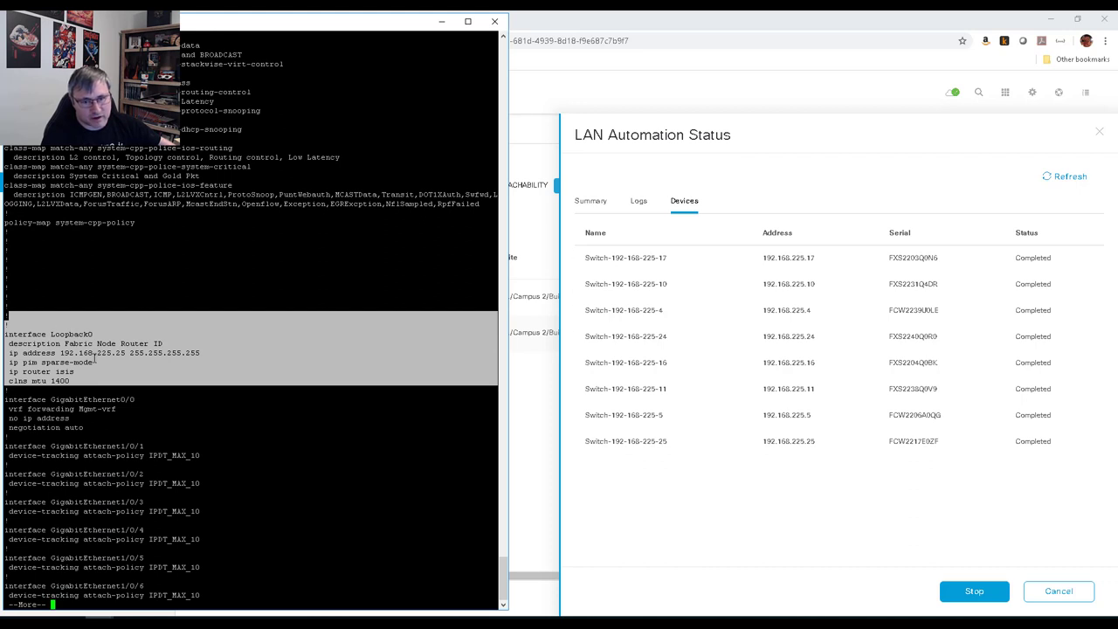
pyautogui.press('space')
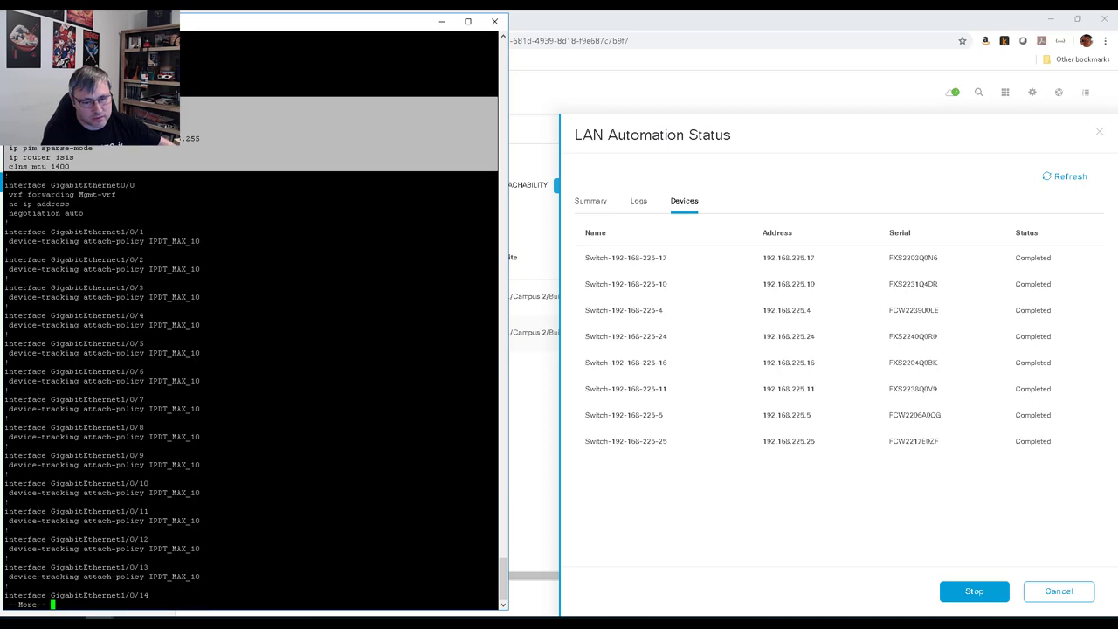
pyautogui.press('space')
pyautogui.press('space')
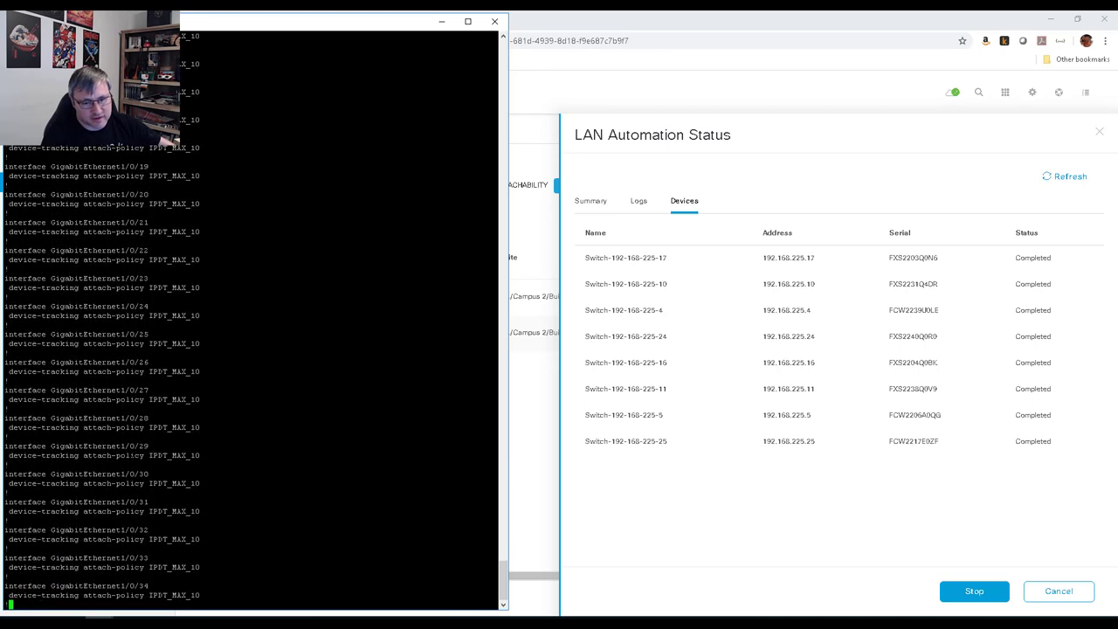
pyautogui.press('space')
pyautogui.press('space')
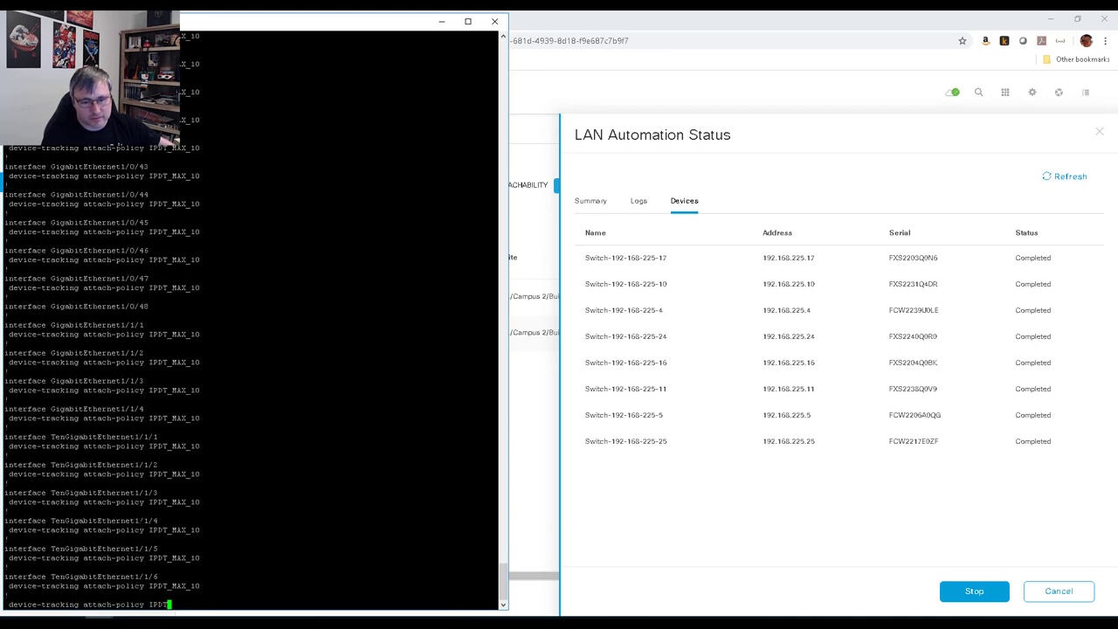
pyautogui.press('space')
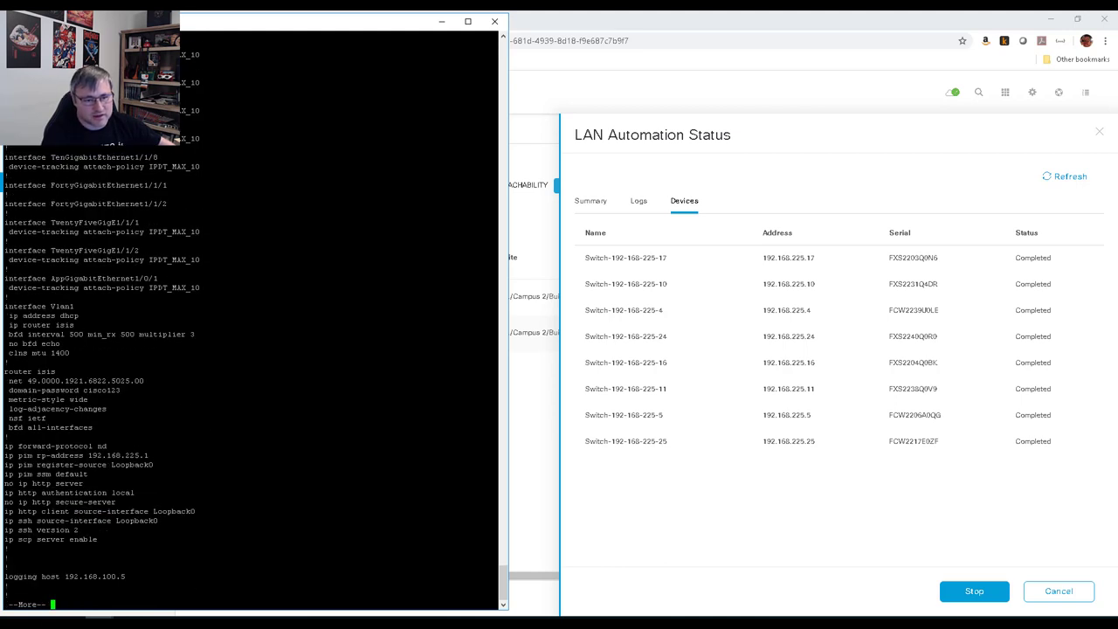
# Mark the interface Vlan1, clns mtu 1400 and router isis through ip scp server enable lines.
pyautogui.moveTo(5, 306); pyautogui.dragTo(80, 317)
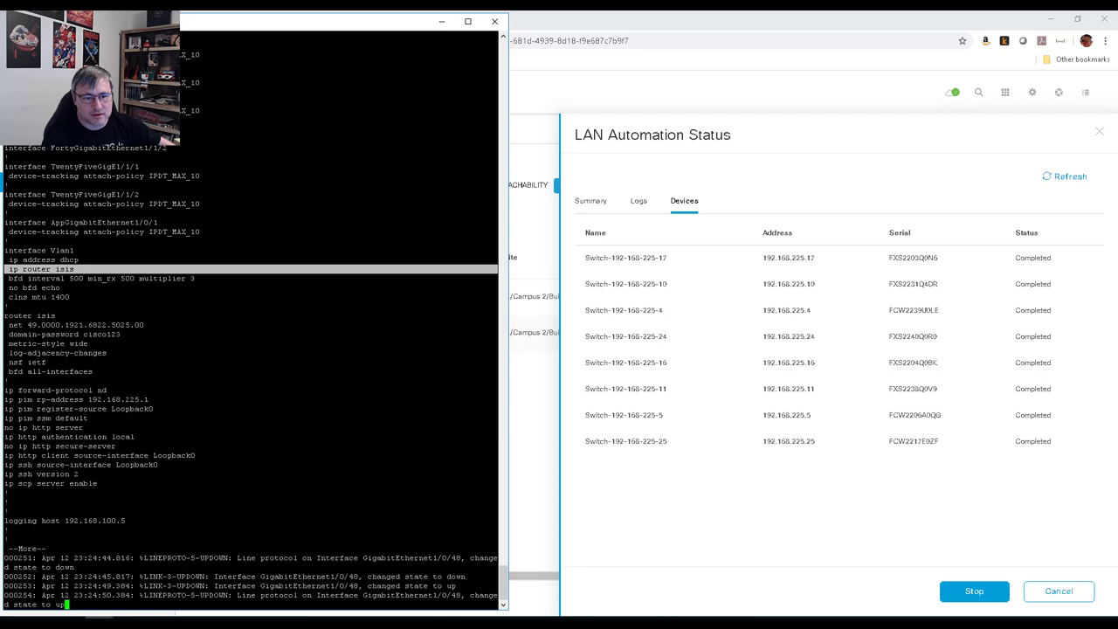
pyautogui.click(86, 297)
pyautogui.moveTo(86, 304); pyautogui.dragTo(129, 482)
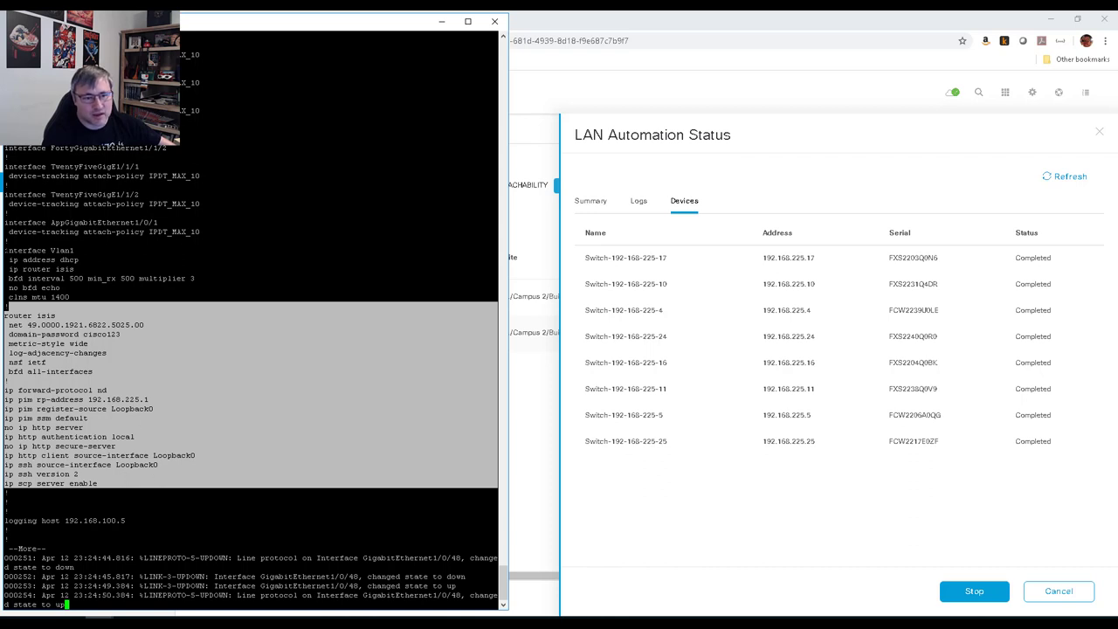
pyautogui.moveTo(4, 250); pyautogui.dragTo(168, 483)
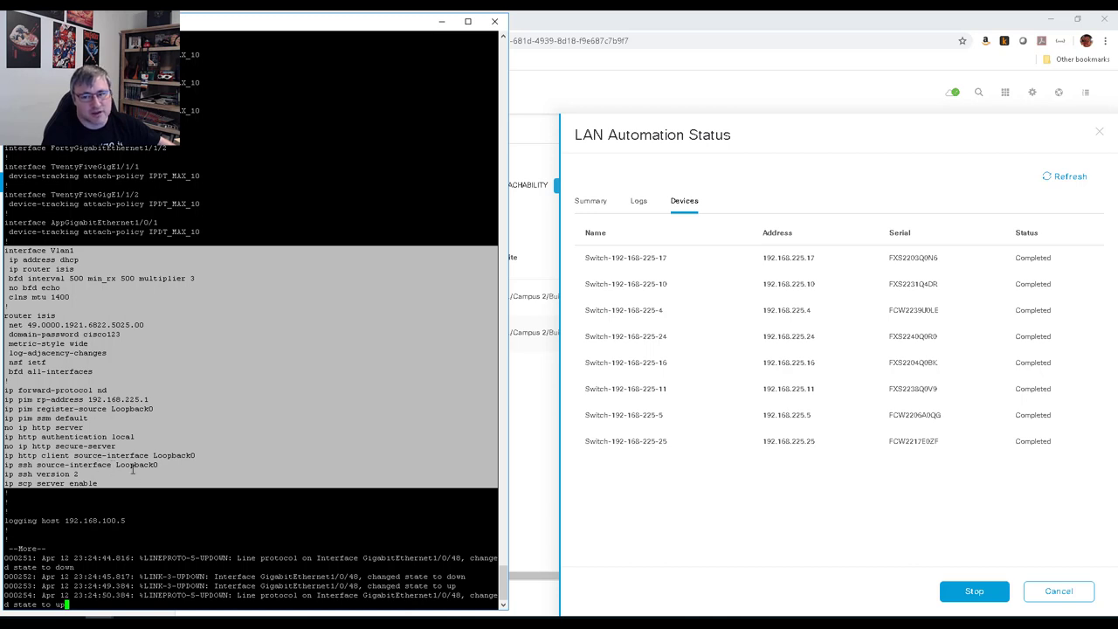
pyautogui.click(133, 468)
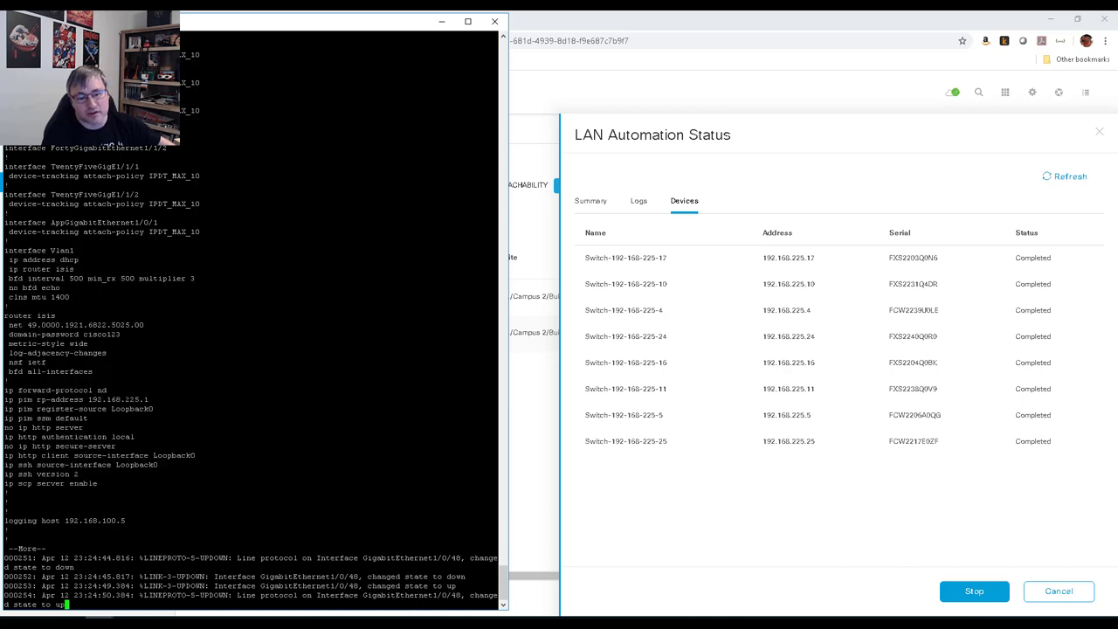
# Mark the ip pim rp-address 192.168.225.1 lines, page to the config's end, and check the LAN automation summary.
pyautogui.moveTo(5, 400); pyautogui.dragTo(183, 400)
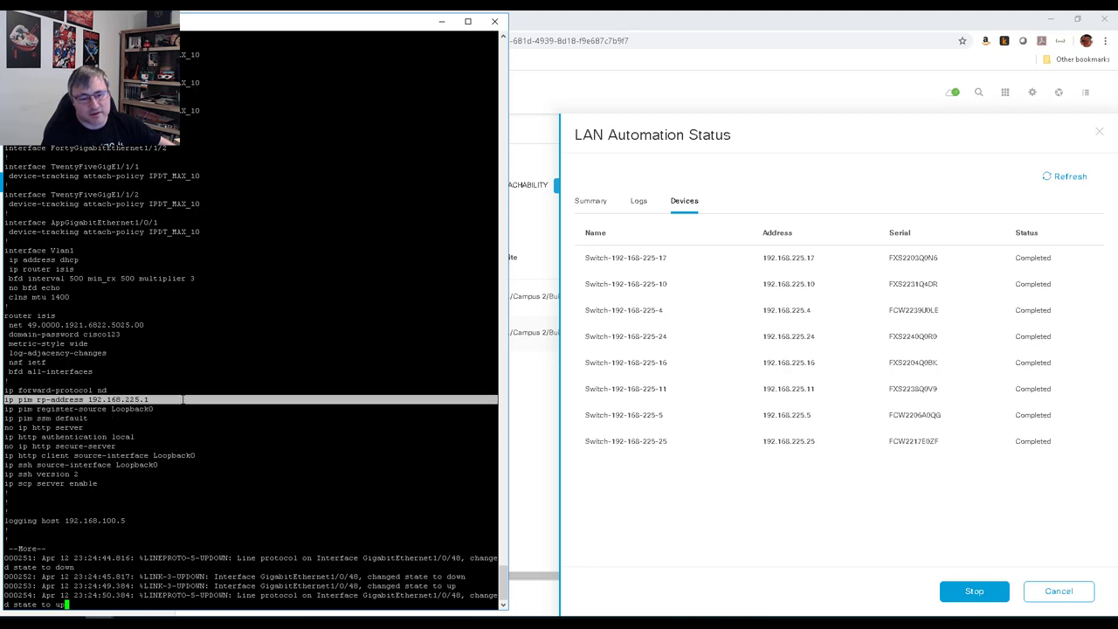
pyautogui.click(48, 400)
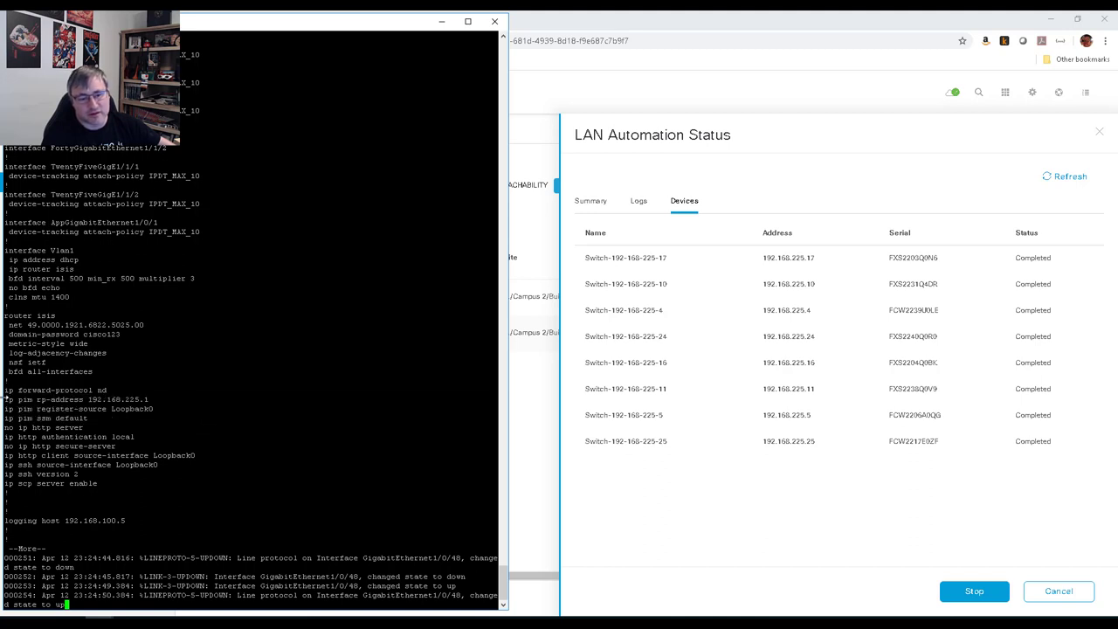
pyautogui.moveTo(4, 397); pyautogui.dragTo(181, 412)
pyautogui.press('space')
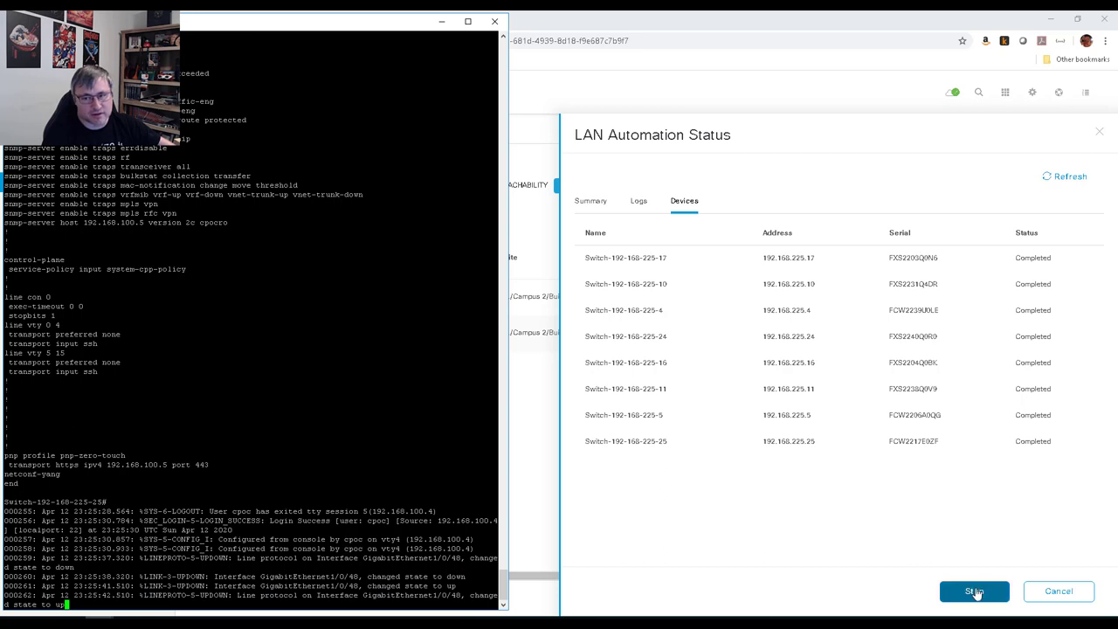
pyautogui.click(600, 204)
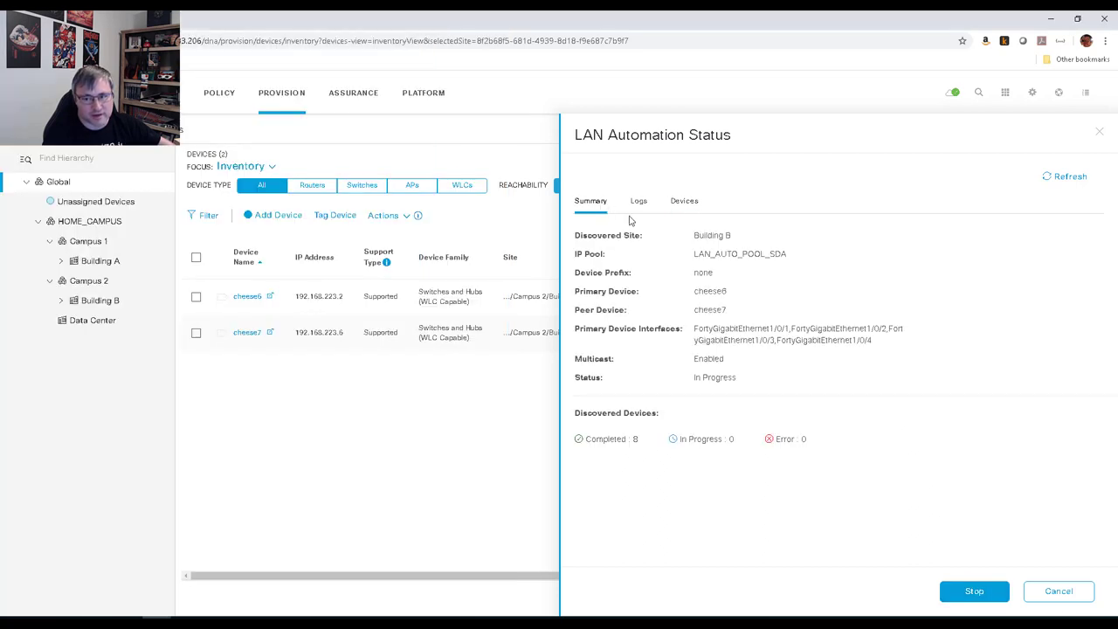
# Stop the Building B LAN automation run and return to the switch console to watch its logs.
pyautogui.click(976, 594)
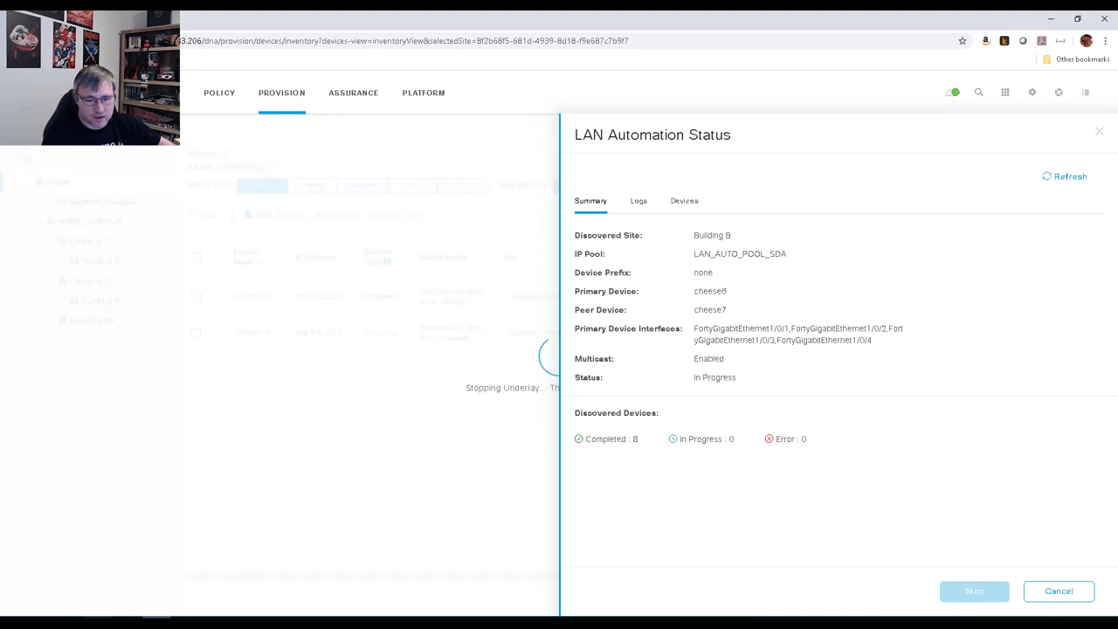
pyautogui.moveTo(91, 594)
pyautogui.click(270, 580)
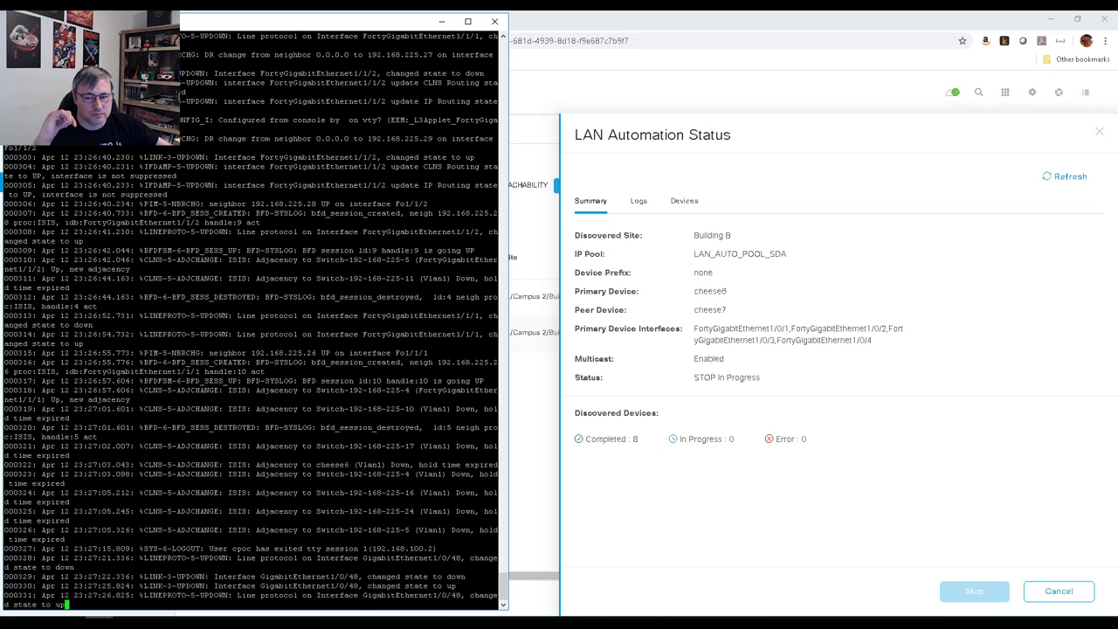
# Open the LAN automation logs and mark the Reserved IP subnet and Tier 2/Tier 3 L3 interface entries.
pyautogui.click(639, 202)
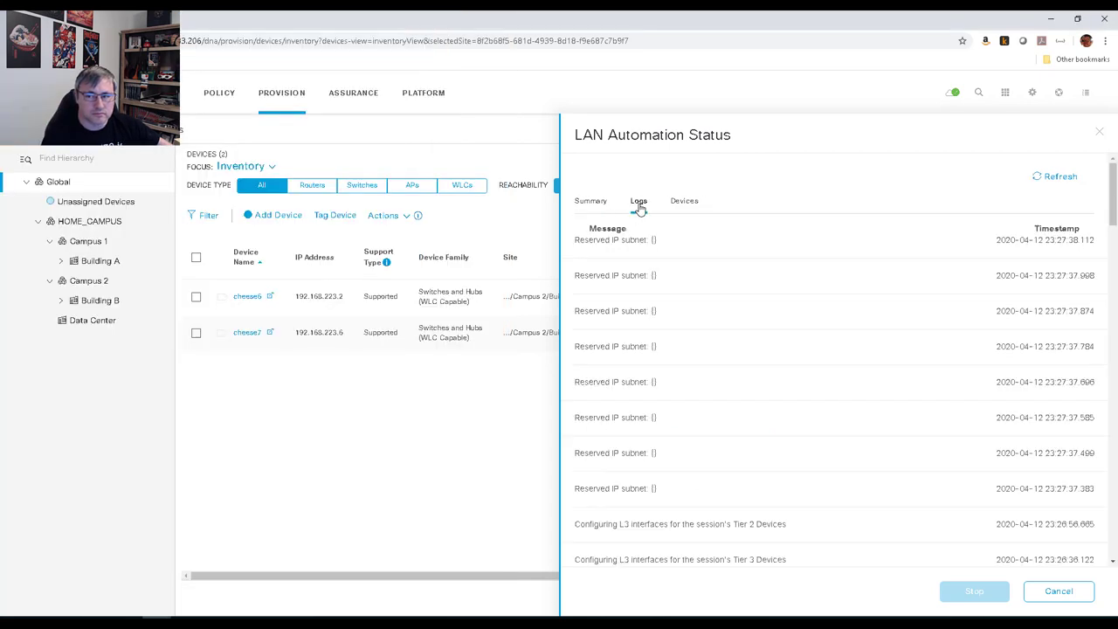
pyautogui.moveTo(599, 241); pyautogui.dragTo(711, 456)
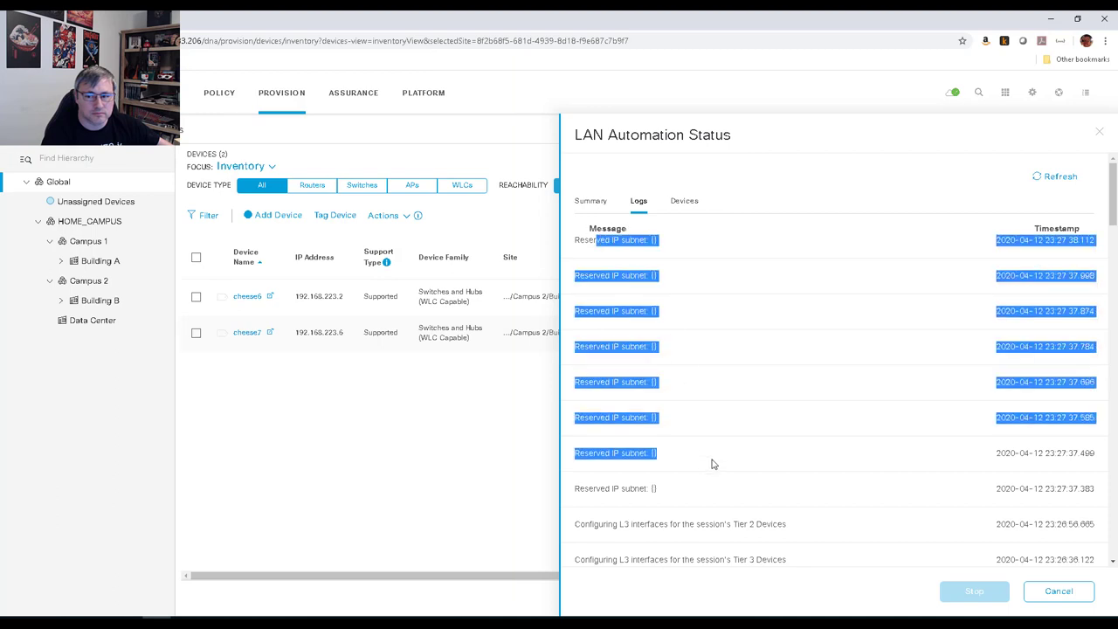
pyautogui.click(601, 525)
pyautogui.moveTo(574, 527); pyautogui.dragTo(816, 532)
pyautogui.moveTo(575, 560); pyautogui.dragTo(831, 392)
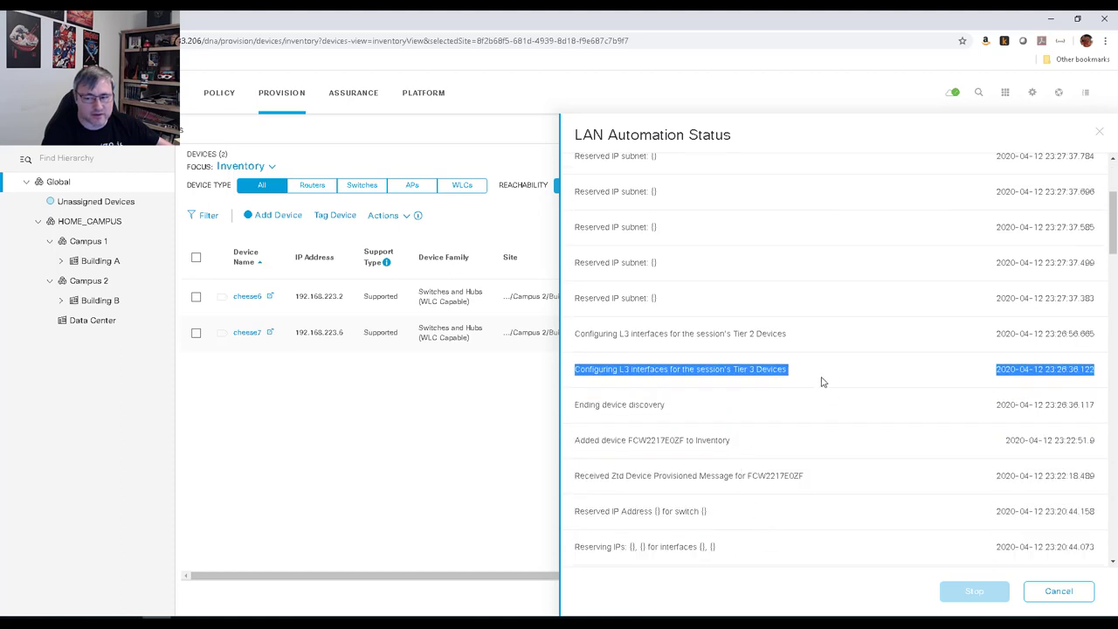
pyautogui.moveTo(581, 333); pyautogui.dragTo(793, 333)
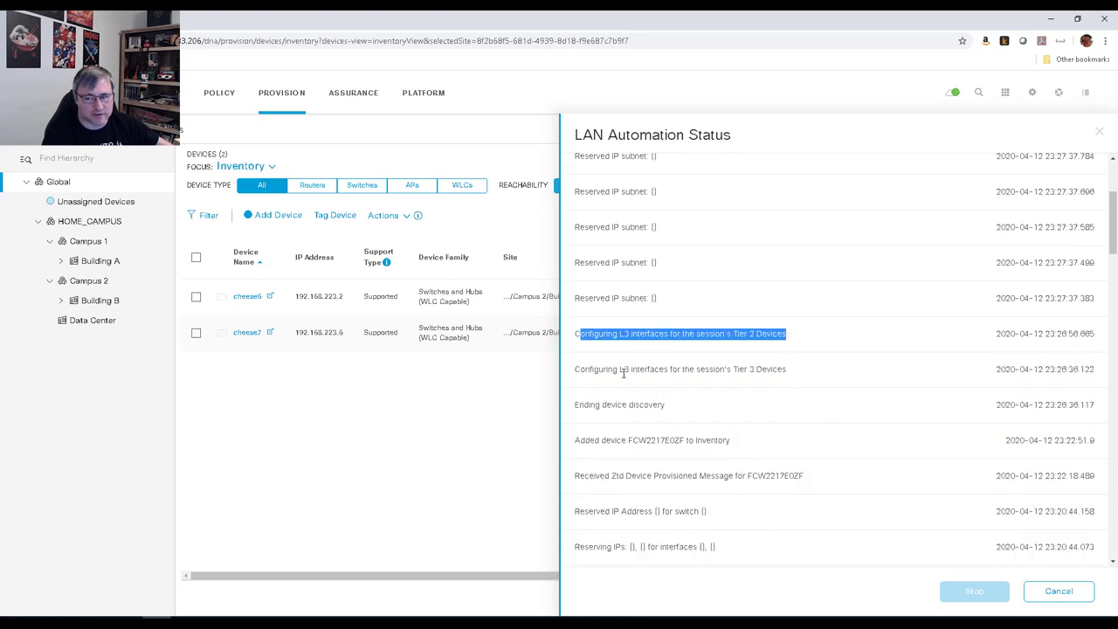
pyautogui.moveTo(574, 369); pyautogui.dragTo(812, 367)
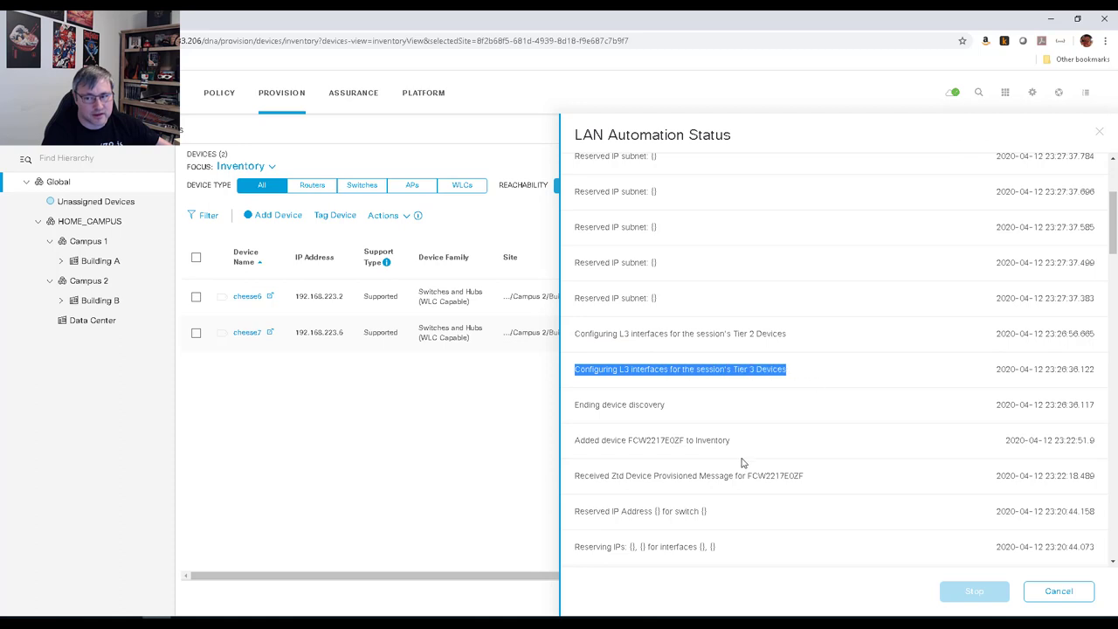
pyautogui.scroll(3, 726, 432)
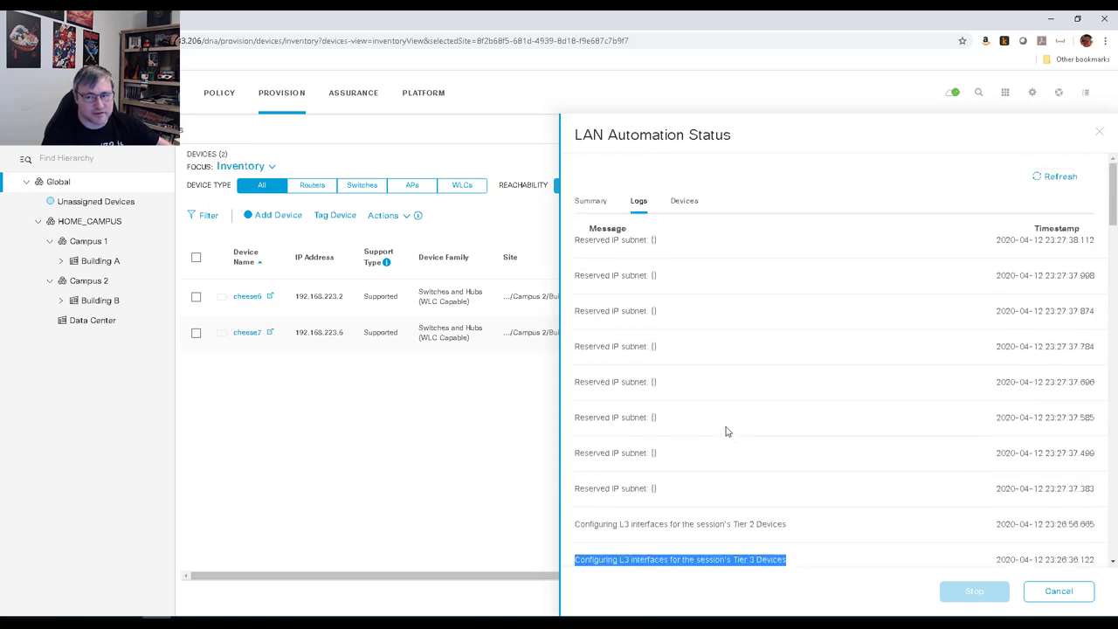
# Mark the orchestration queue cleared, session ended and Releasing subnet log entries.
pyautogui.click(99, 616)
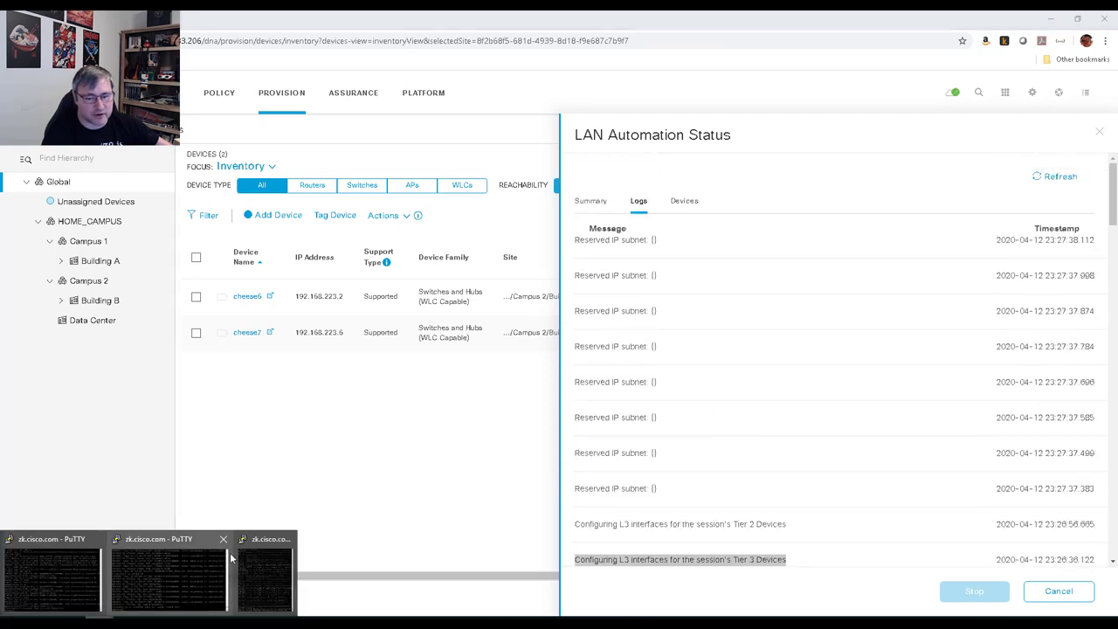
pyautogui.click(276, 561)
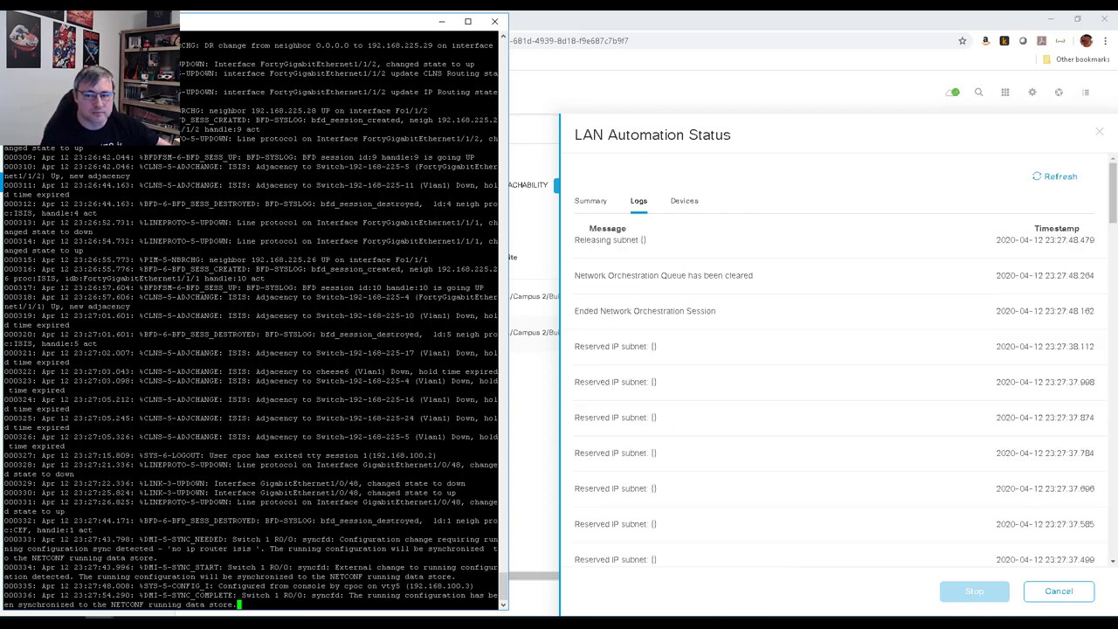
pyautogui.moveTo(756, 277); pyautogui.dragTo(575, 278)
pyautogui.moveTo(717, 312); pyautogui.dragTo(574, 318)
pyautogui.moveTo(654, 250); pyautogui.dragTo(574, 242)
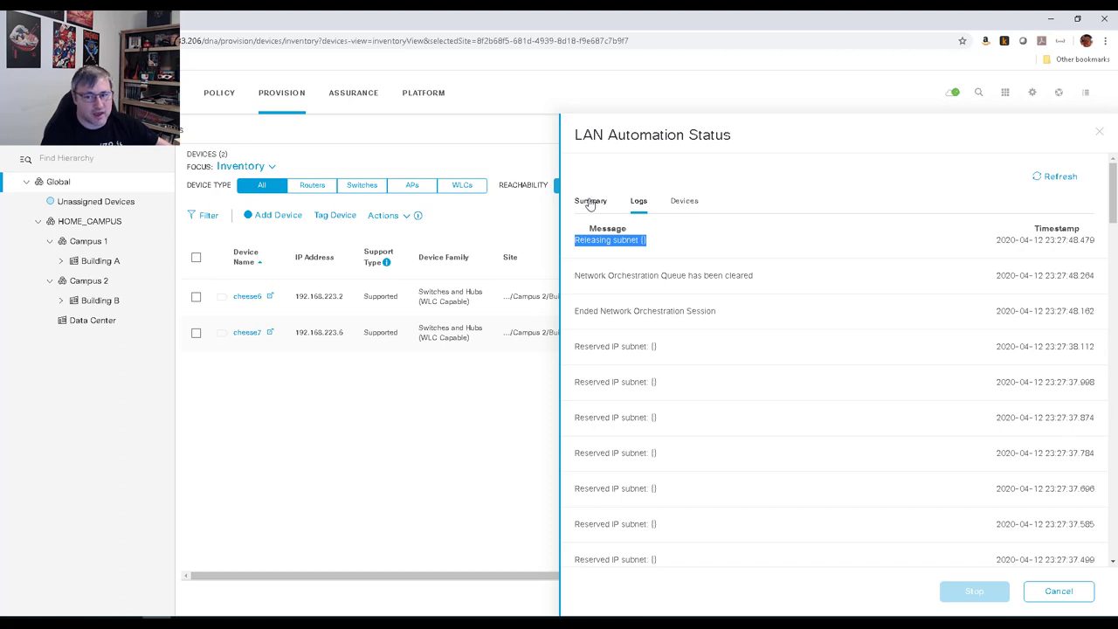
# Check the summary shows Completed : 8 with multicast Enabled, then review the Devices and Logs lists.
pyautogui.click(590, 203)
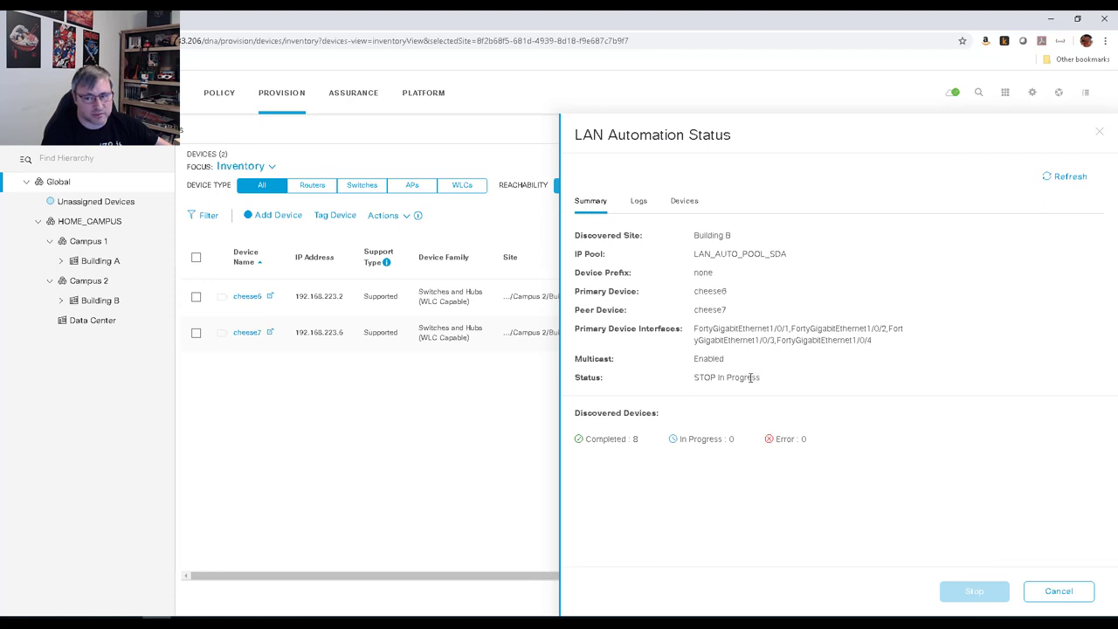
pyautogui.moveTo(763, 381); pyautogui.dragTo(692, 382)
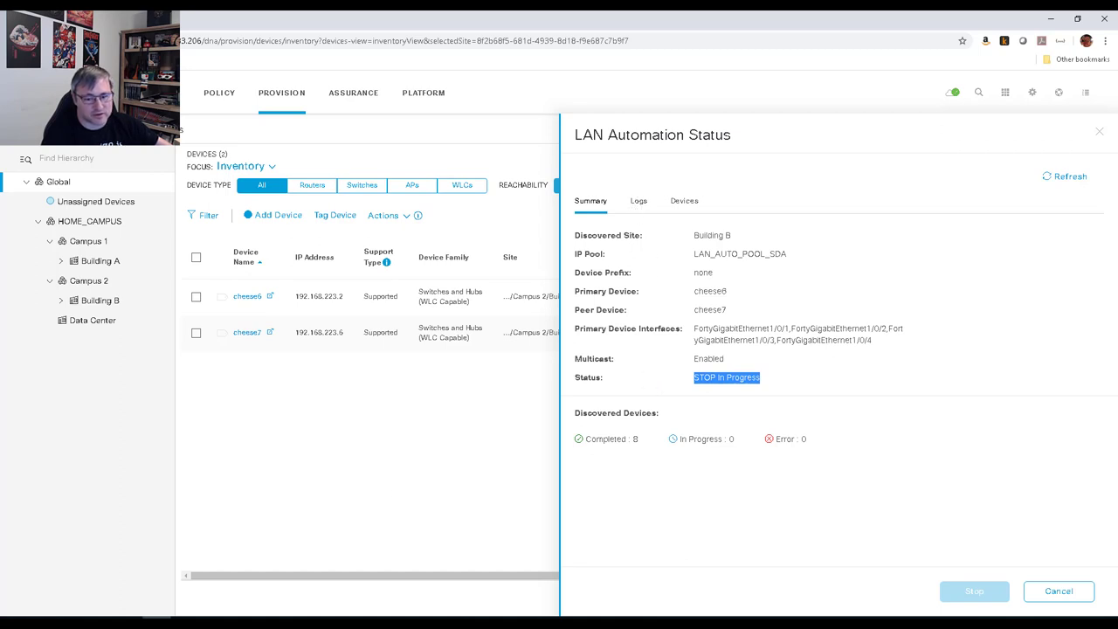
pyautogui.click(99, 620)
pyautogui.click(264, 581)
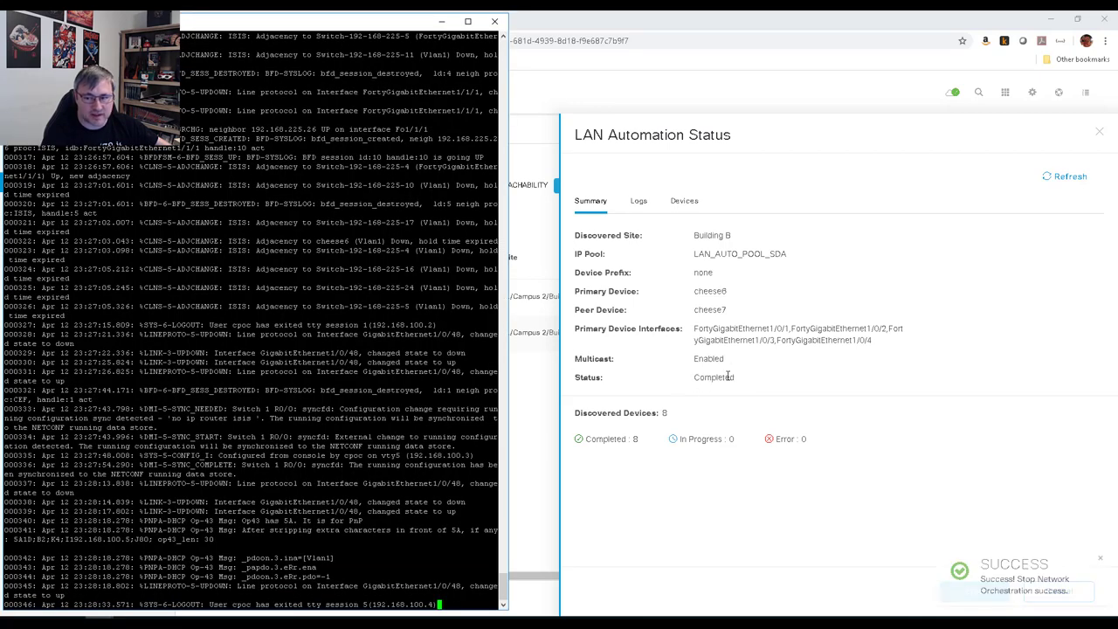
pyautogui.moveTo(728, 362); pyautogui.dragTo(689, 364)
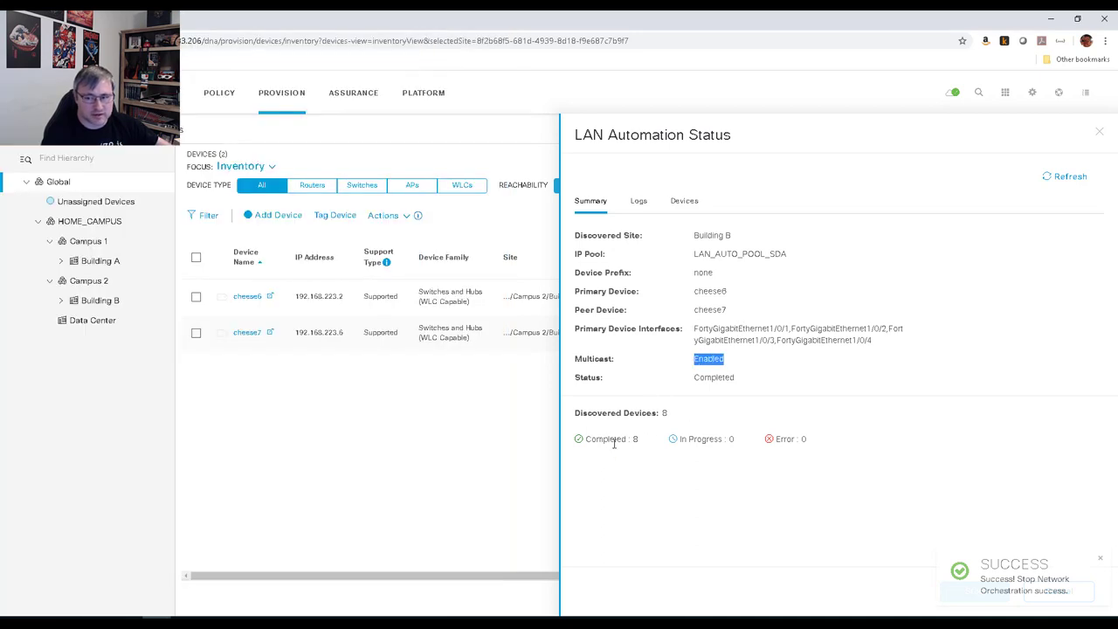
pyautogui.moveTo(639, 441); pyautogui.dragTo(574, 442)
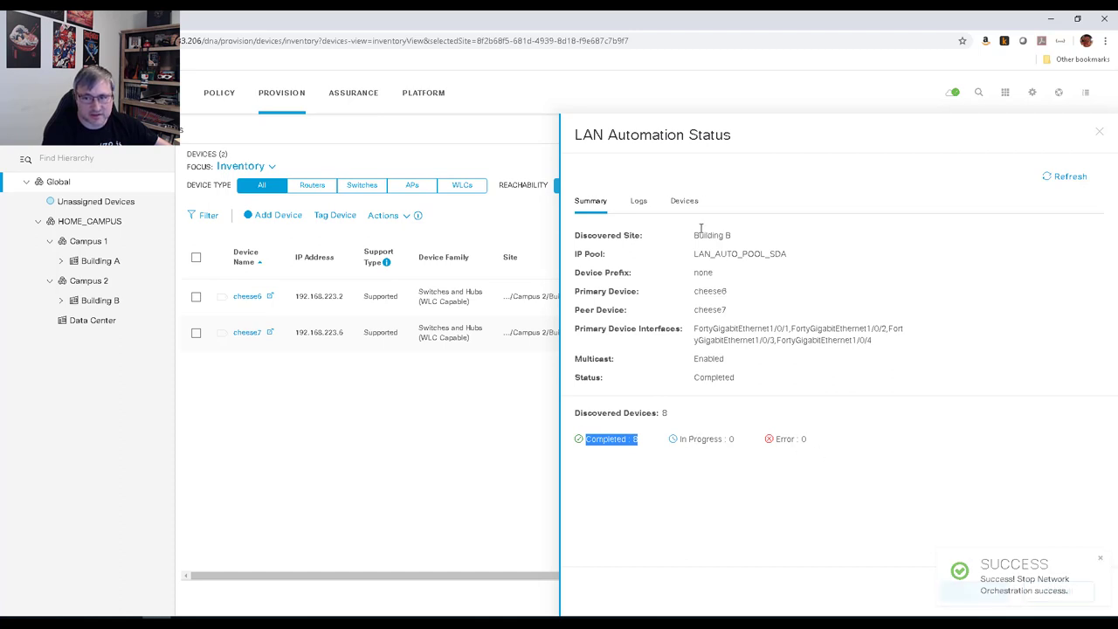
pyautogui.click(685, 201)
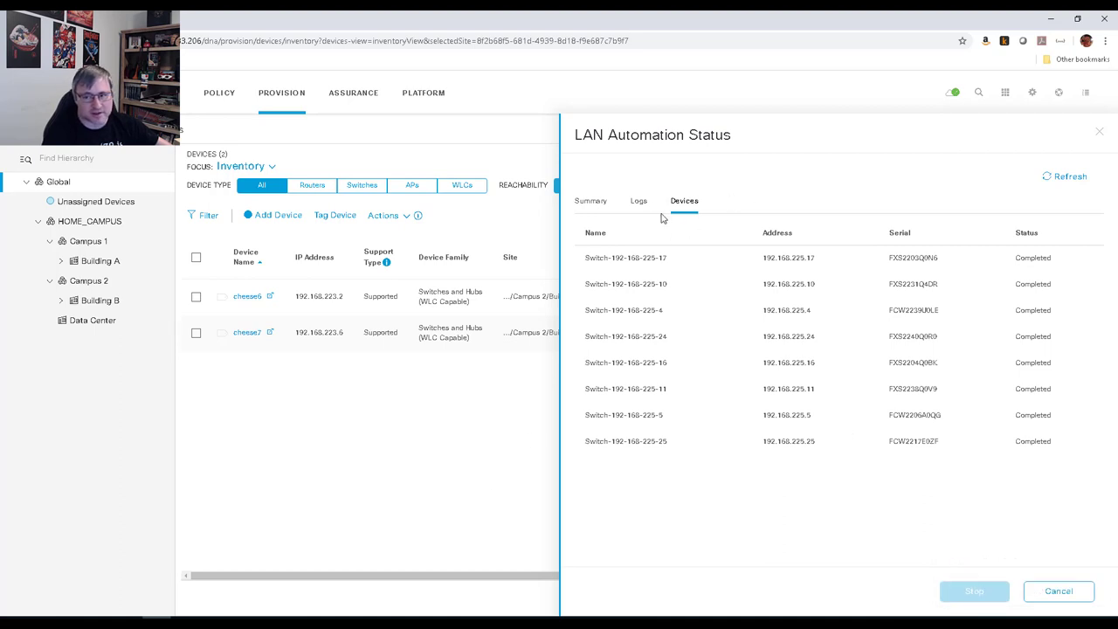
pyautogui.click(641, 202)
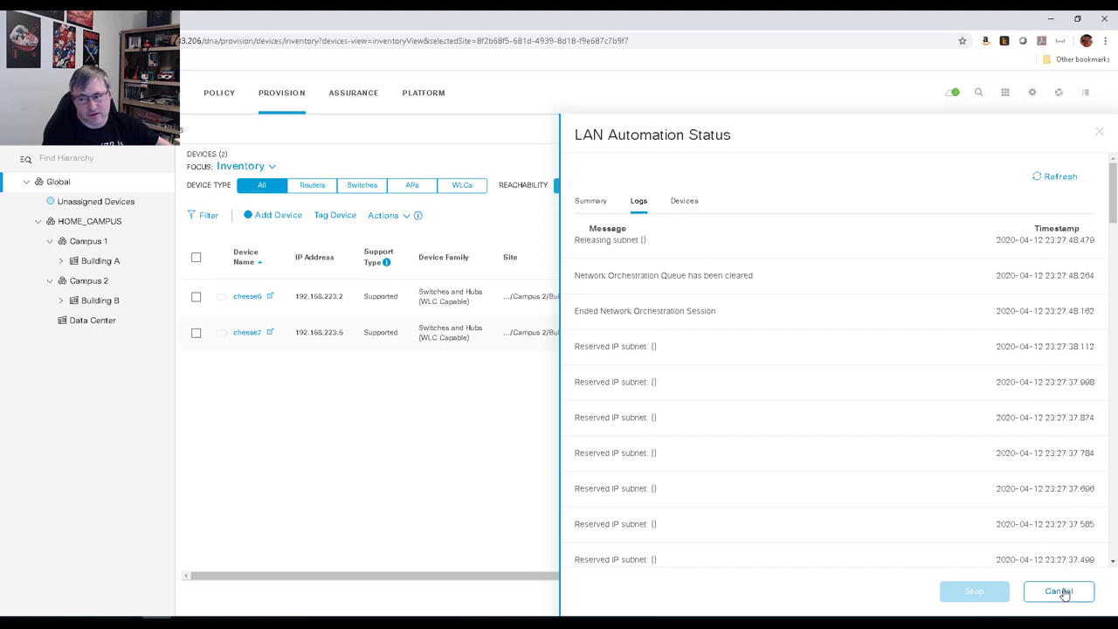
# Close the LAN automation status panel and refresh the device inventory.
pyautogui.click(1061, 591)
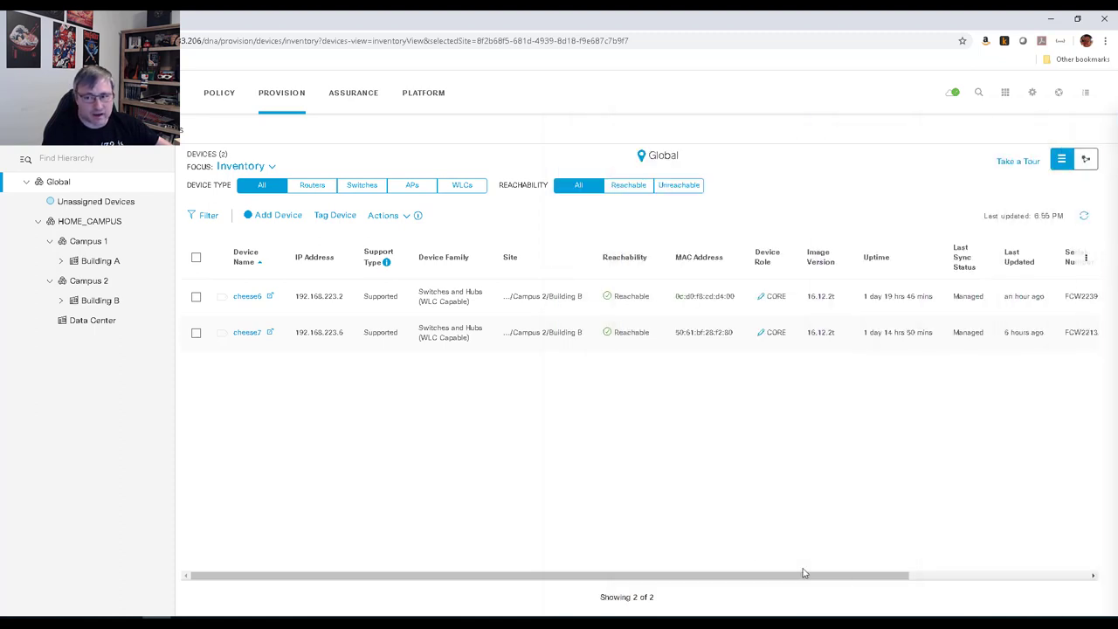
pyautogui.click(1084, 215)
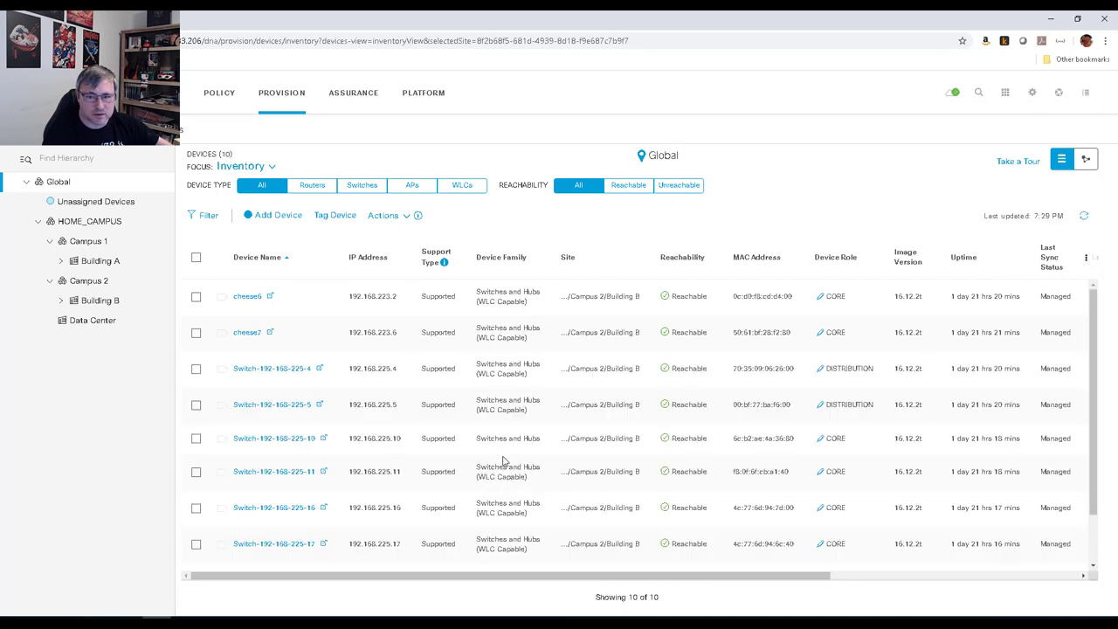
pyautogui.scroll(-1, 438, 379)
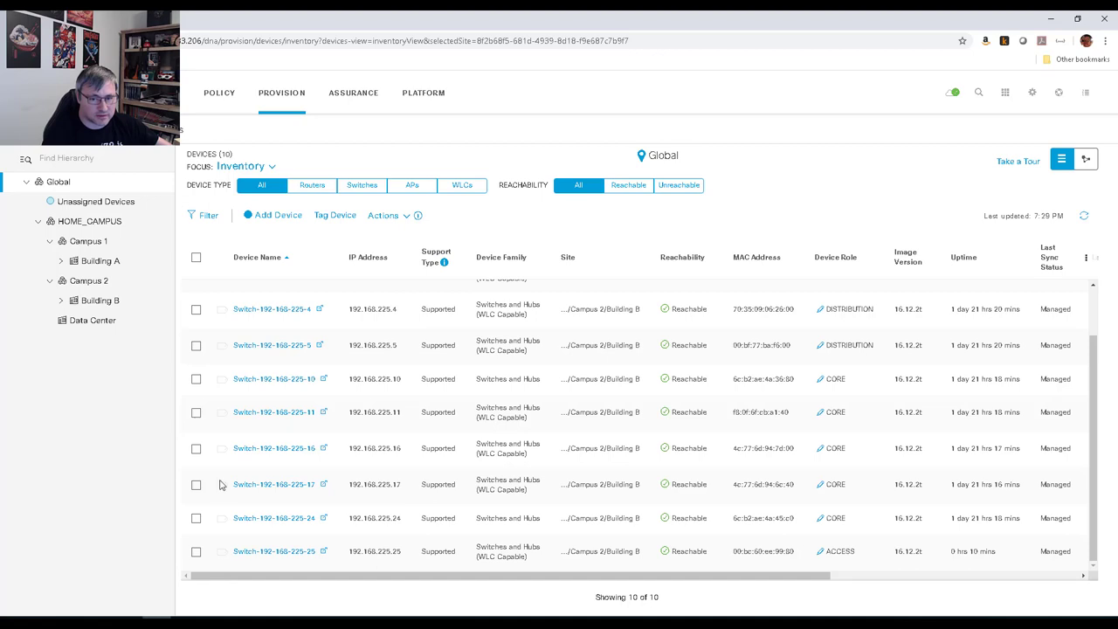
pyautogui.scroll(1, 221, 484)
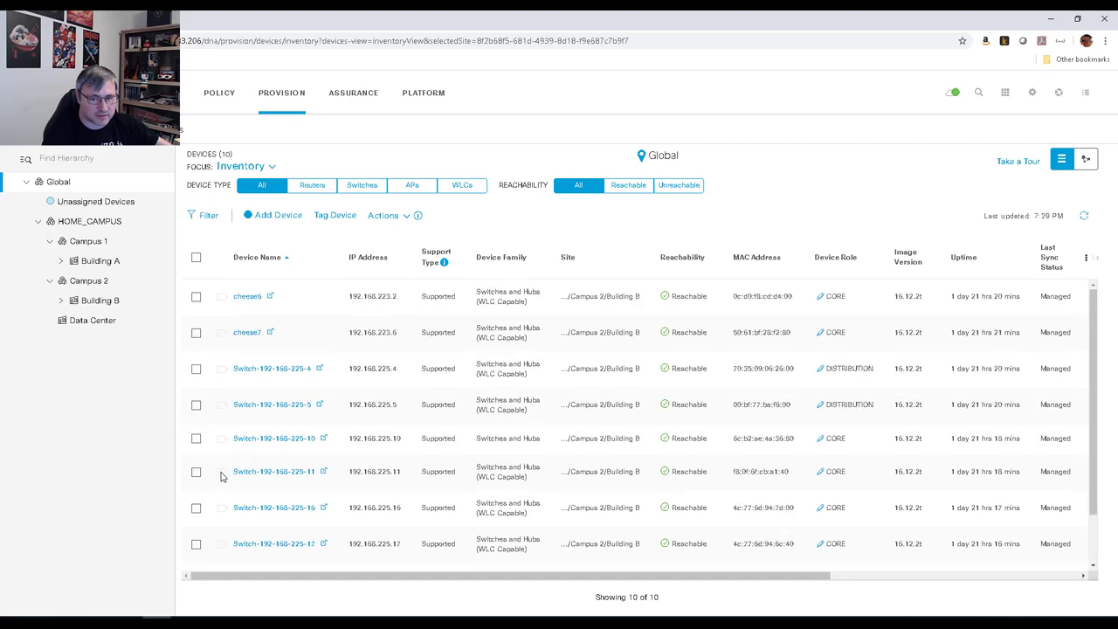
# Select all ten devices, look over the Provision bulk action, then go to Design > Network Hierarchy.
pyautogui.click(195, 259)
pyautogui.scroll(-1, 363, 345)
pyautogui.click(384, 216)
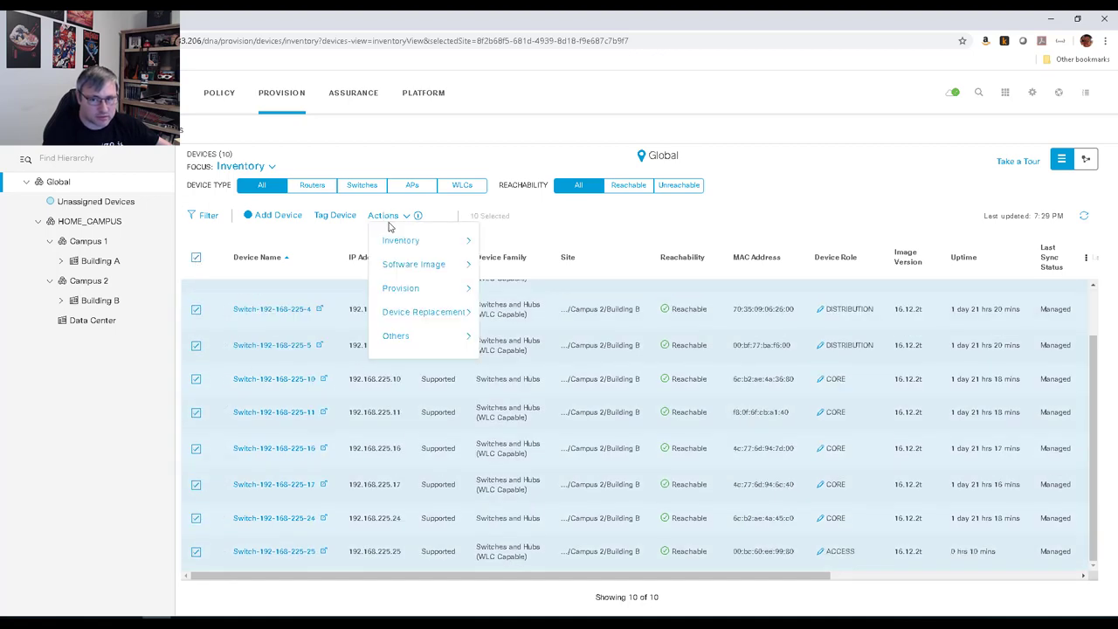
pyautogui.moveTo(403, 287)
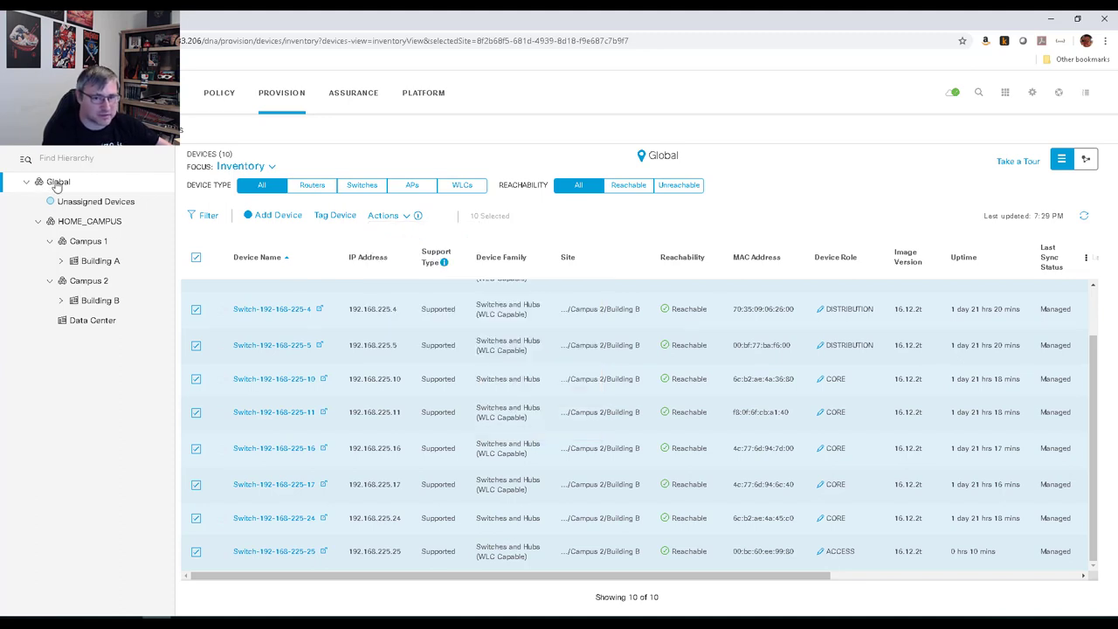
pyautogui.scroll(1, 395, 346)
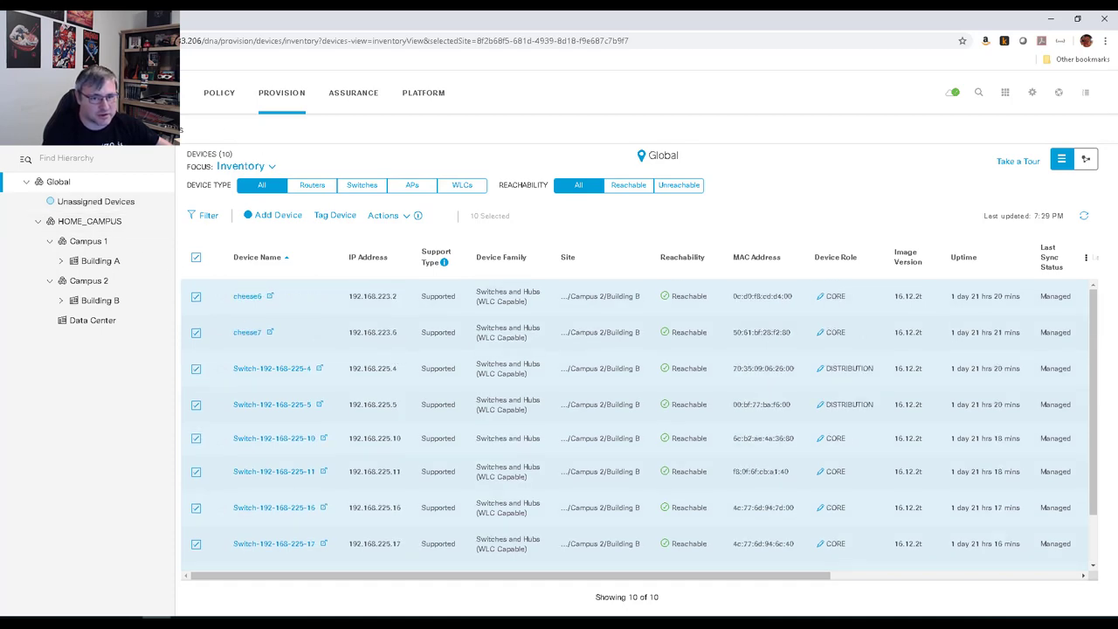
pyautogui.click(162, 93)
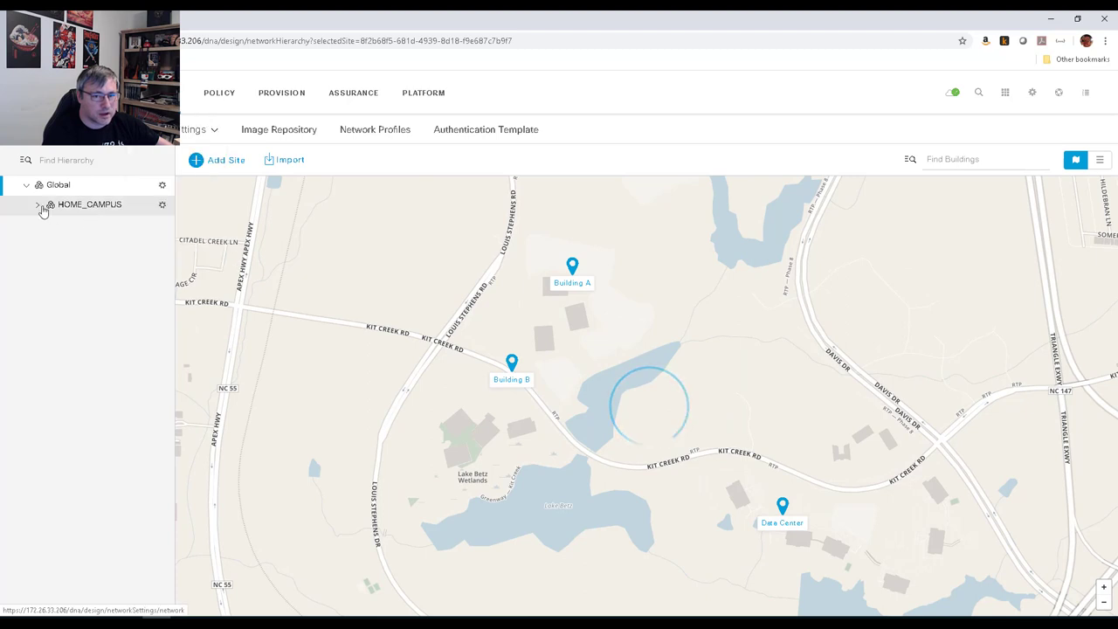
# At the Global level under HOME_CAMPUS, review Device Credentials: one CLI and one SNMPv2c read entry.
pyautogui.click(38, 205)
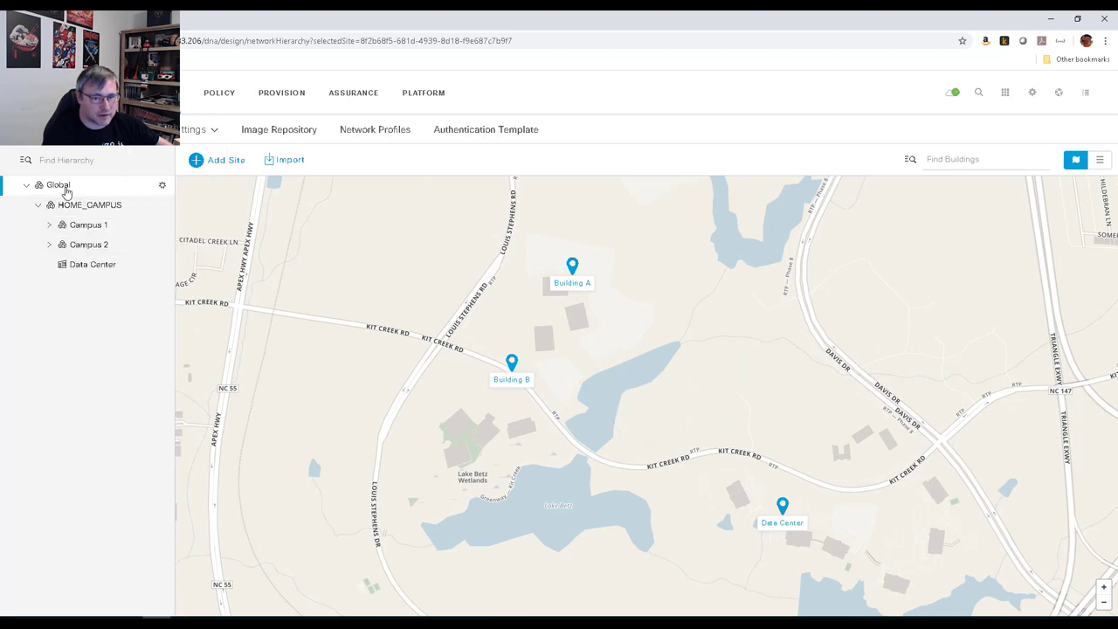
pyautogui.click(64, 188)
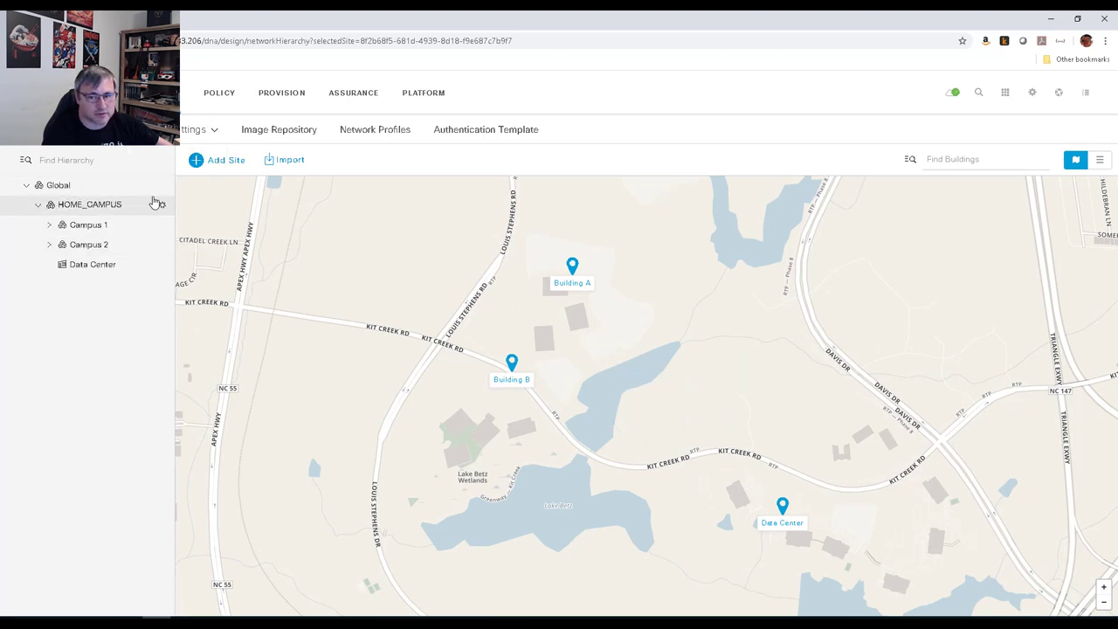
pyautogui.moveTo(199, 133)
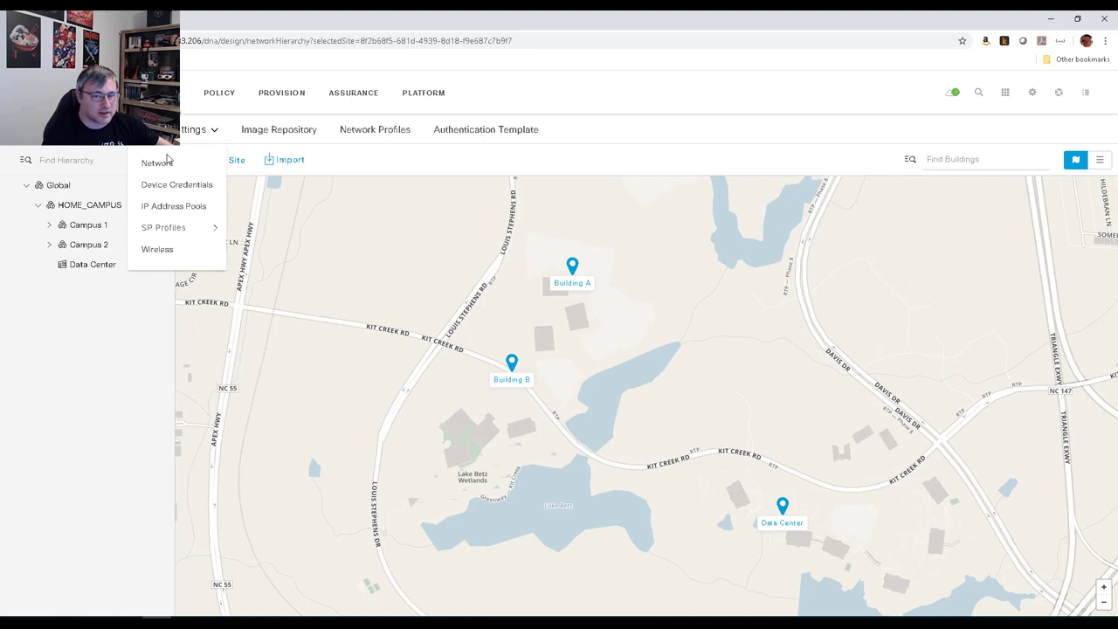
pyautogui.click(175, 186)
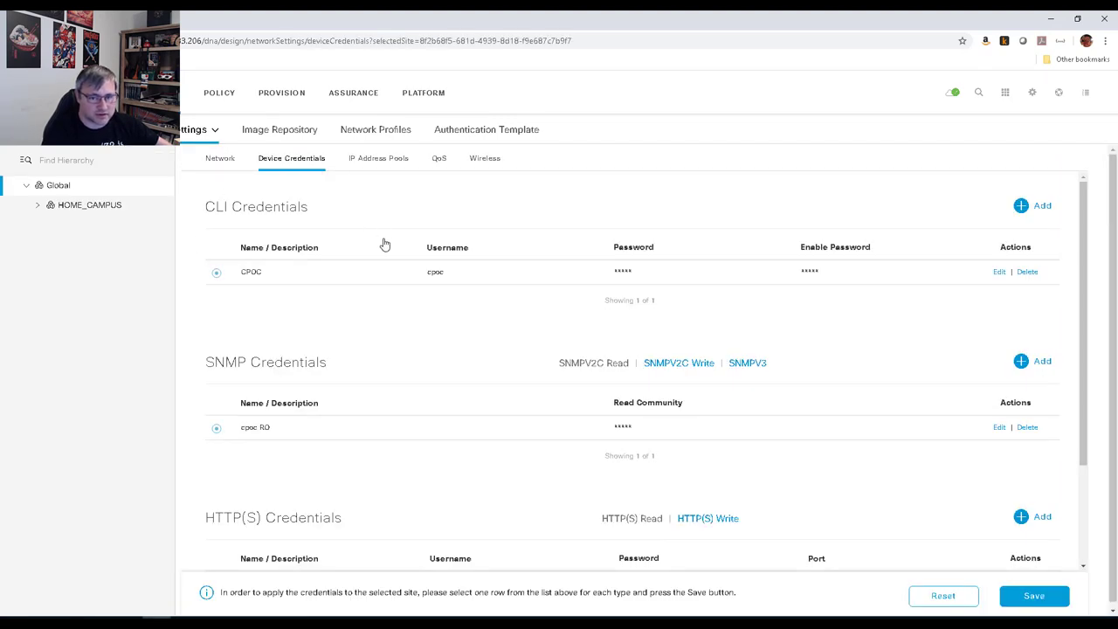
pyautogui.scroll(-2, 370, 428)
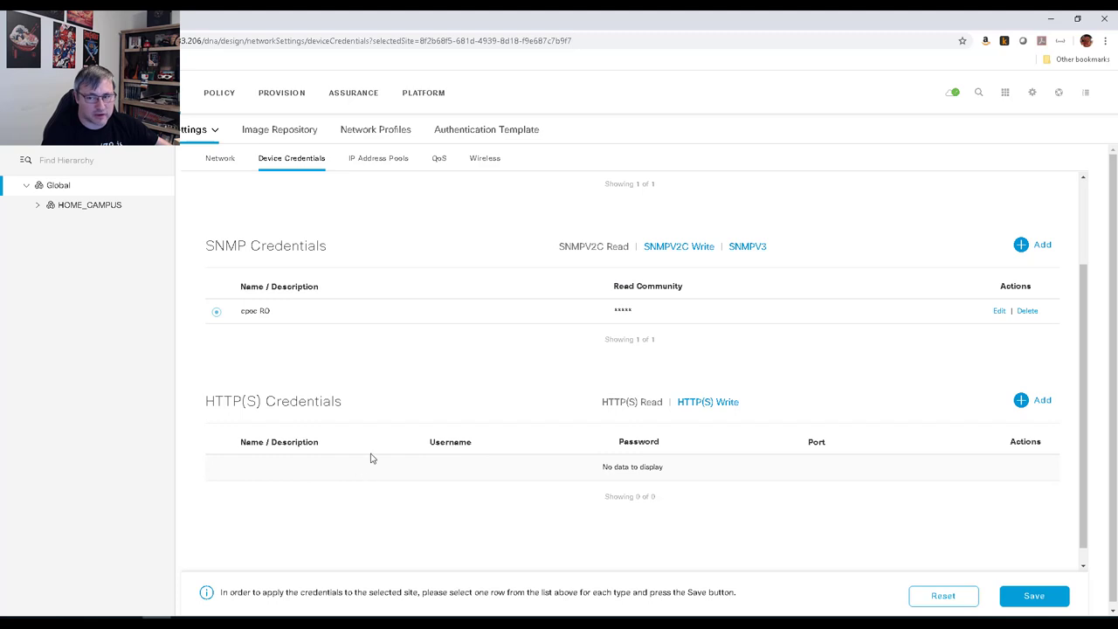
pyautogui.scroll(2, 376, 454)
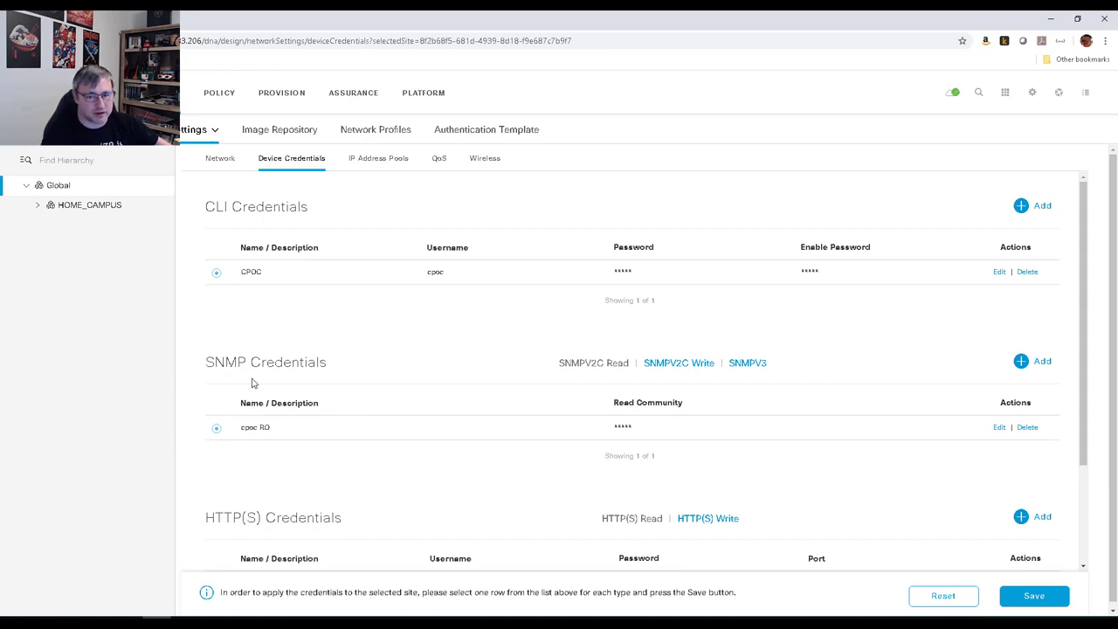
# Scroll through the global Network server settings (AAA, DHCP, DNS, syslog, SNMP, time zone), then return to Provision.
pyautogui.click(220, 158)
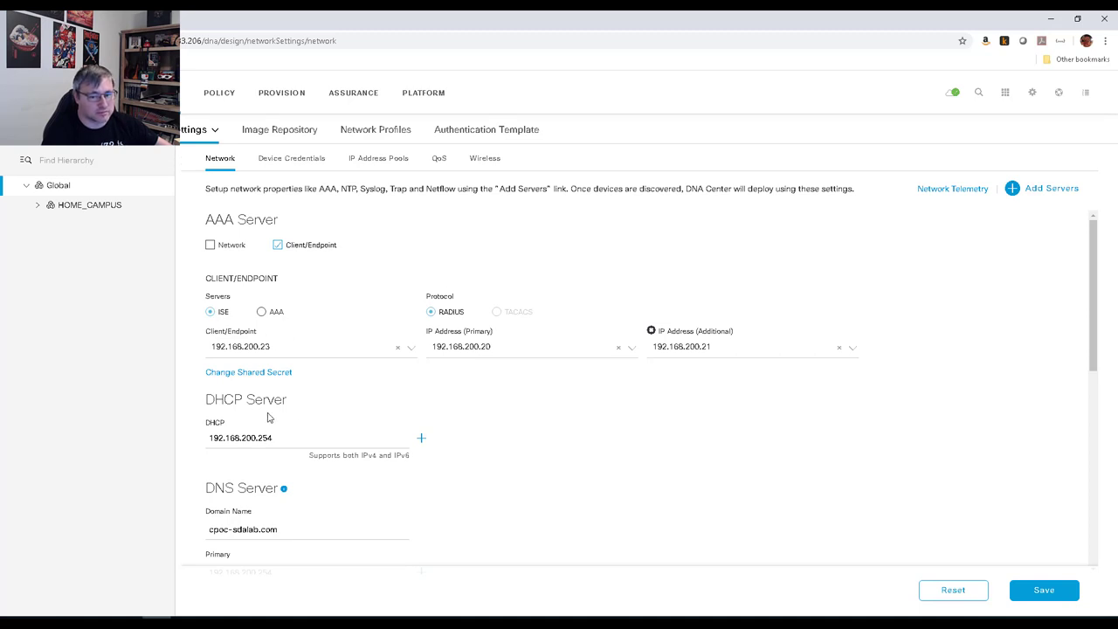
pyautogui.scroll(-1, 297, 415)
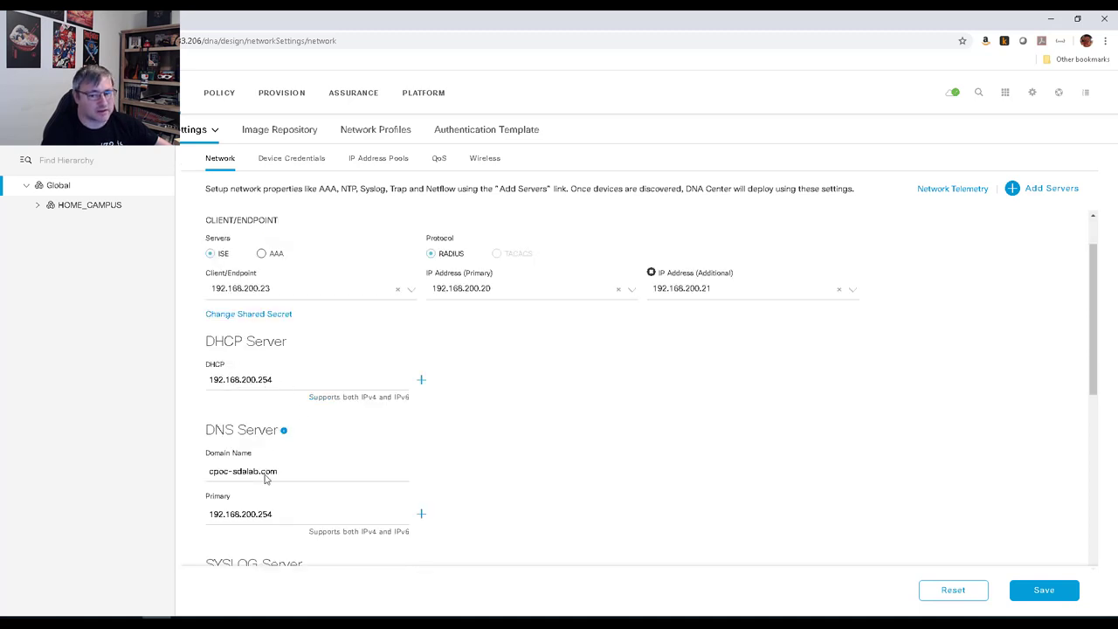
pyautogui.scroll(-3, 343, 473)
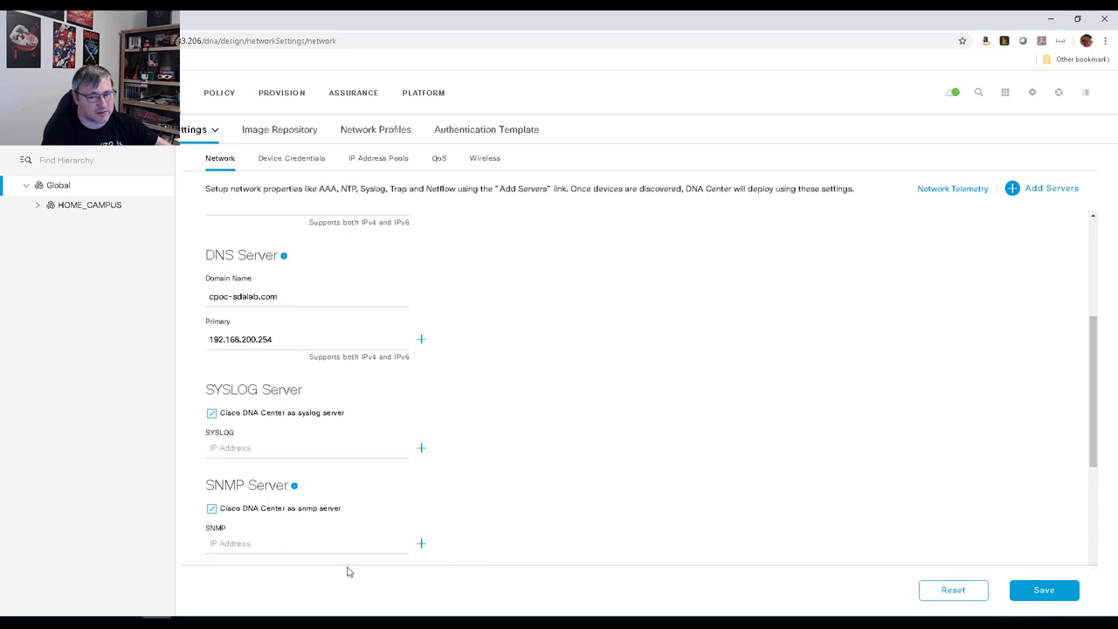
pyautogui.scroll(-3, 335, 557)
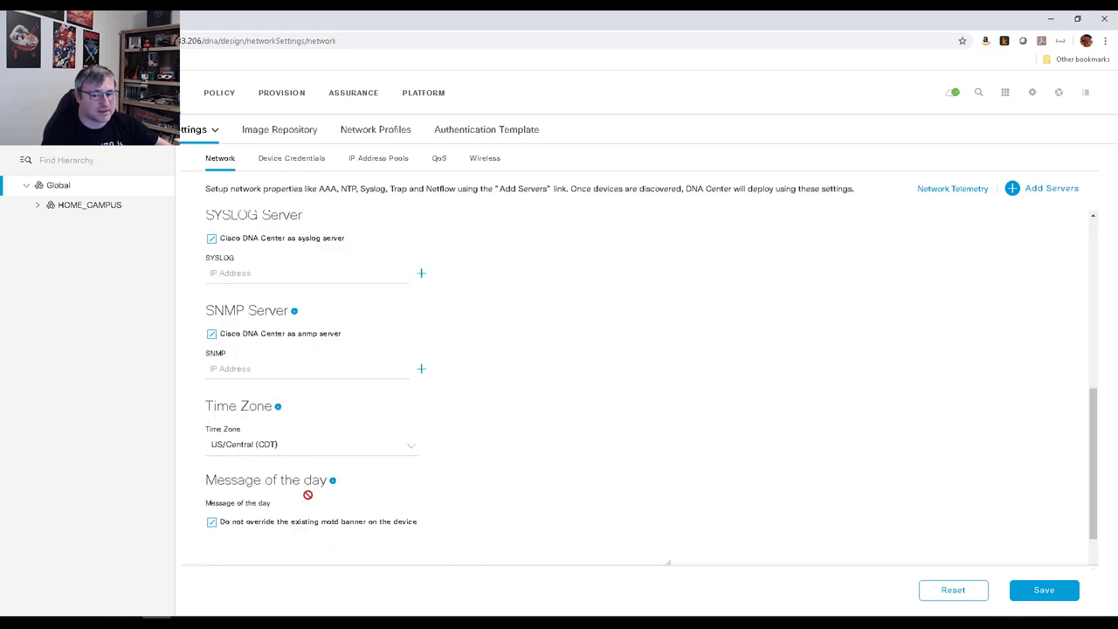
pyautogui.scroll(-1, 385, 418)
pyautogui.scroll(8, 485, 437)
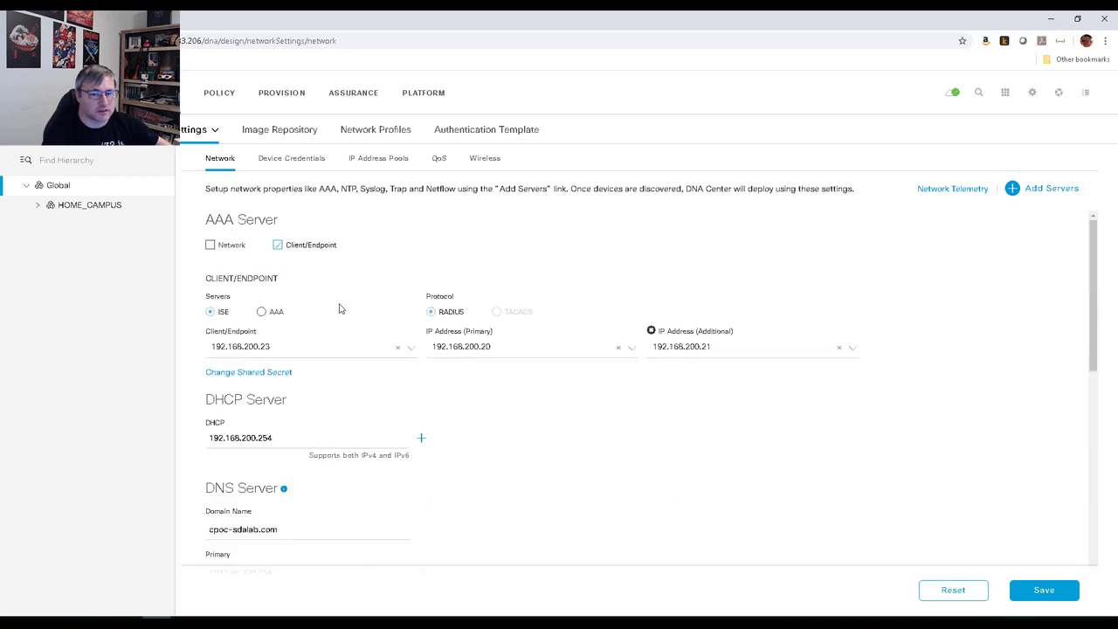
pyautogui.click(283, 96)
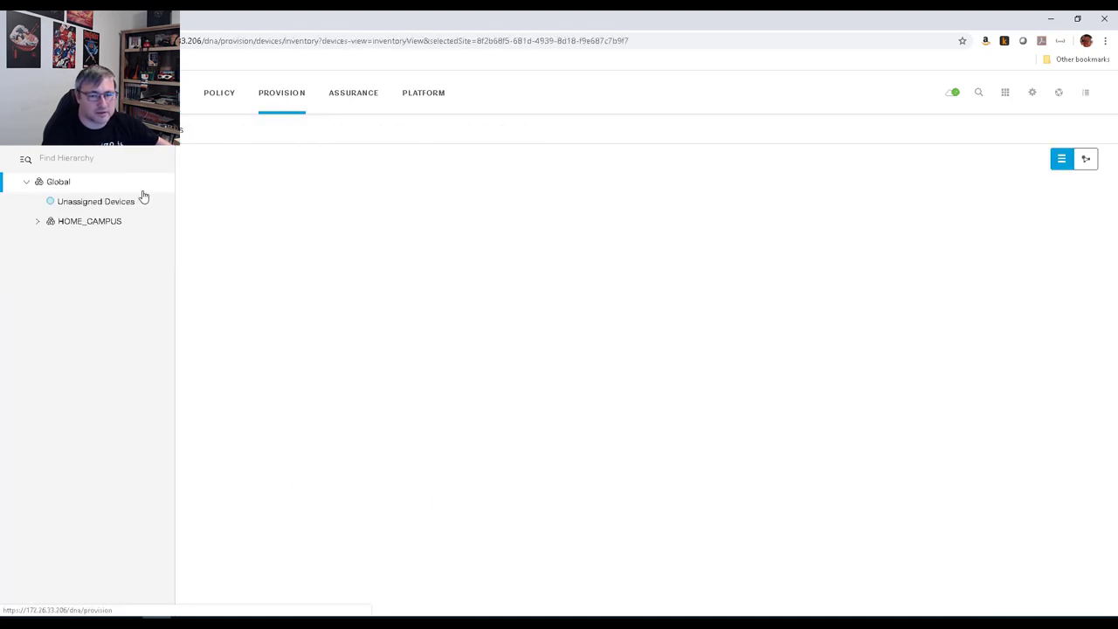
# Select all ten Building B devices in the inventory and launch Actions > Provision > Provision Device.
pyautogui.moveTo(364, 259)
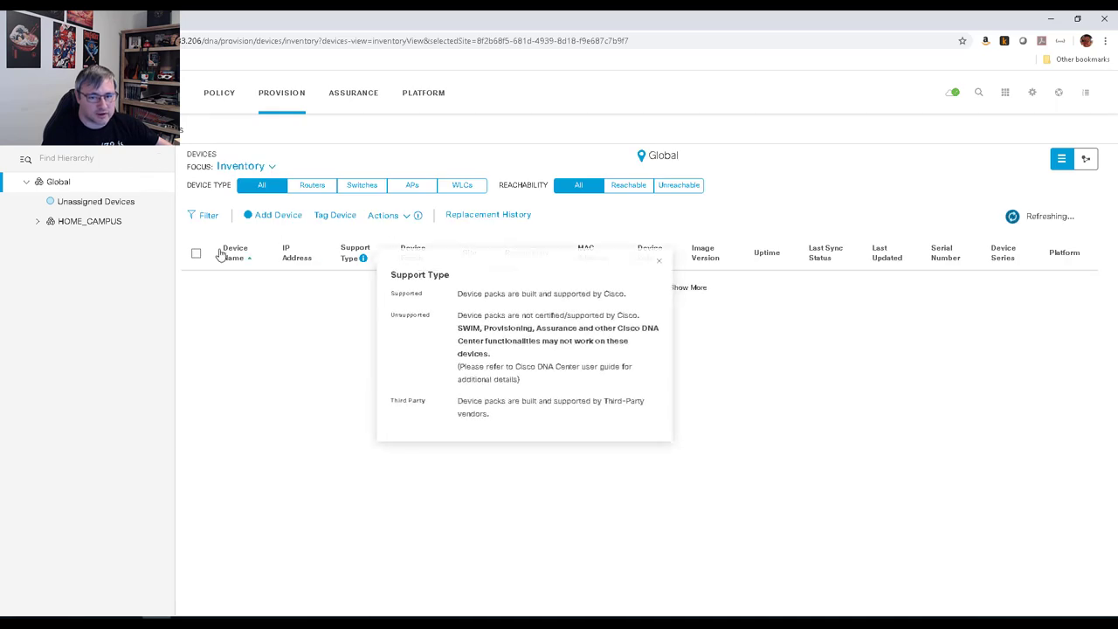
pyautogui.click(659, 261)
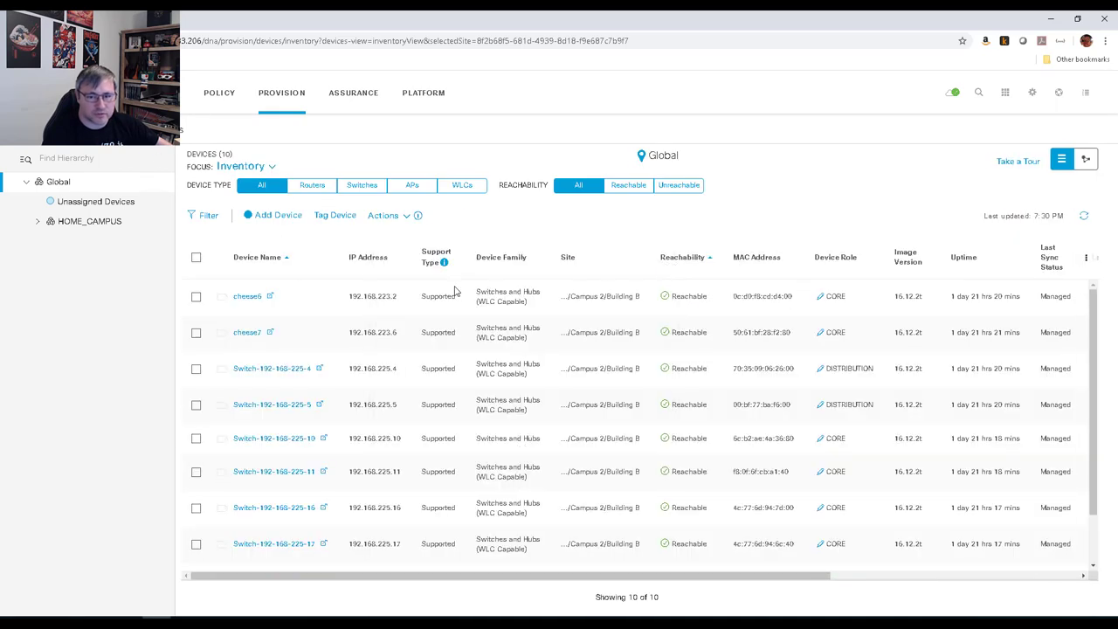
pyautogui.click(196, 258)
pyautogui.click(381, 215)
pyautogui.moveTo(400, 289)
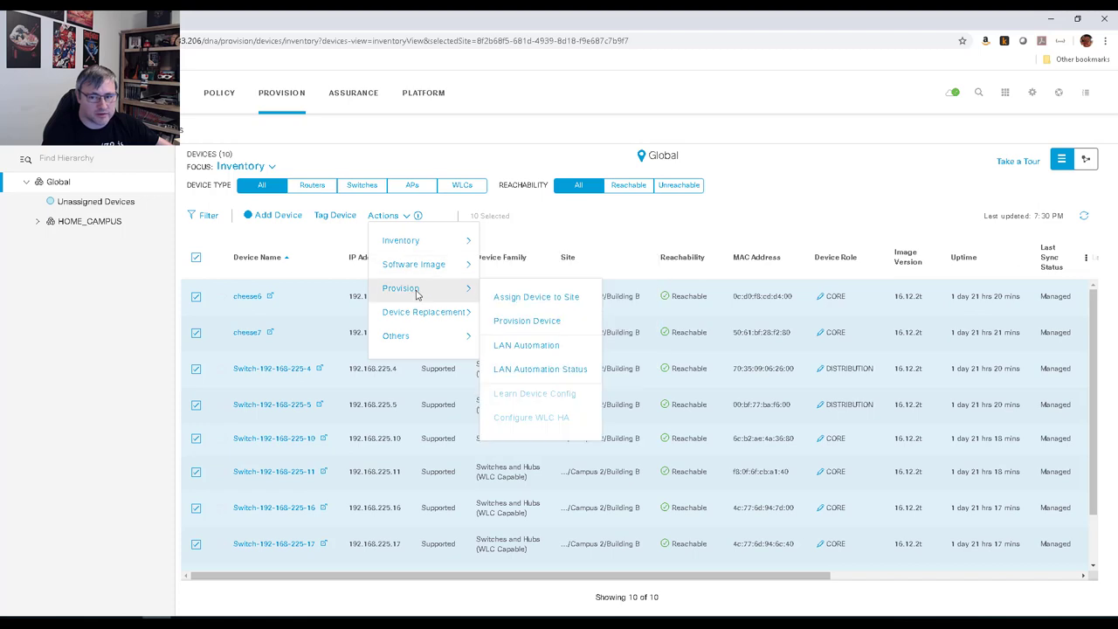
pyautogui.click(527, 322)
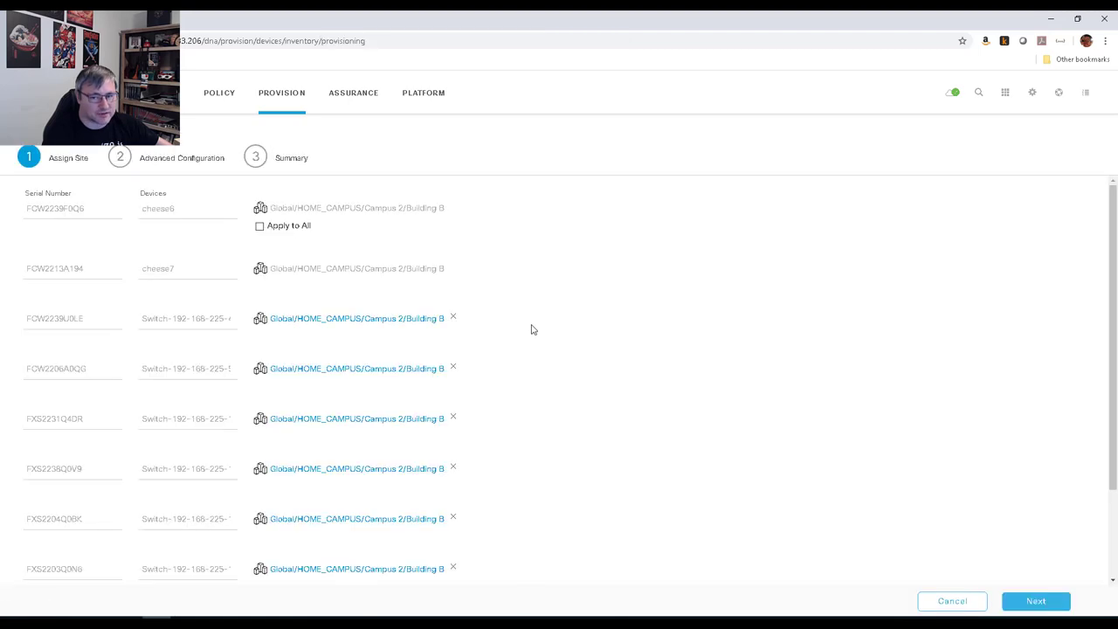
# Advance the ten devices, sited in Building B, past Assign Site to Summary and deploy.
pyautogui.scroll(-2, 375, 492)
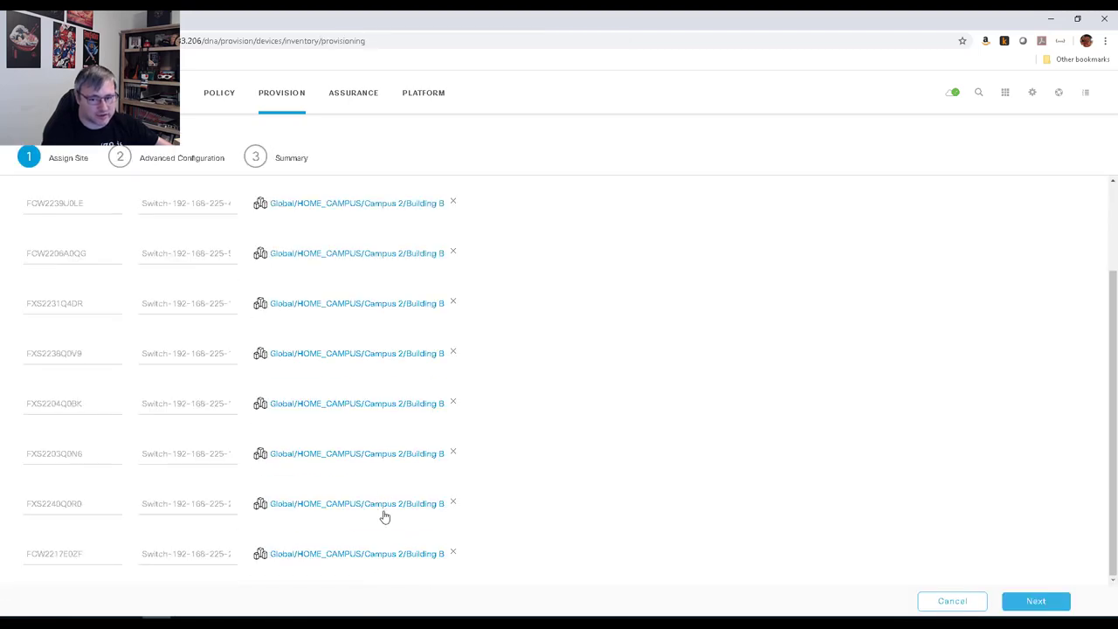
pyautogui.click(1037, 601)
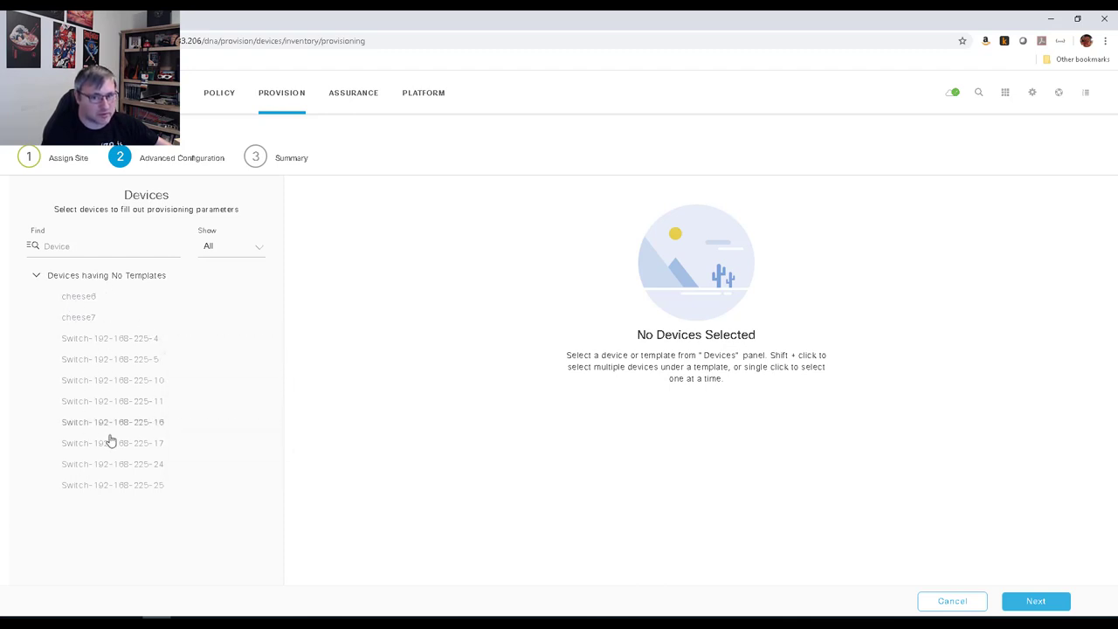
pyautogui.click(1044, 603)
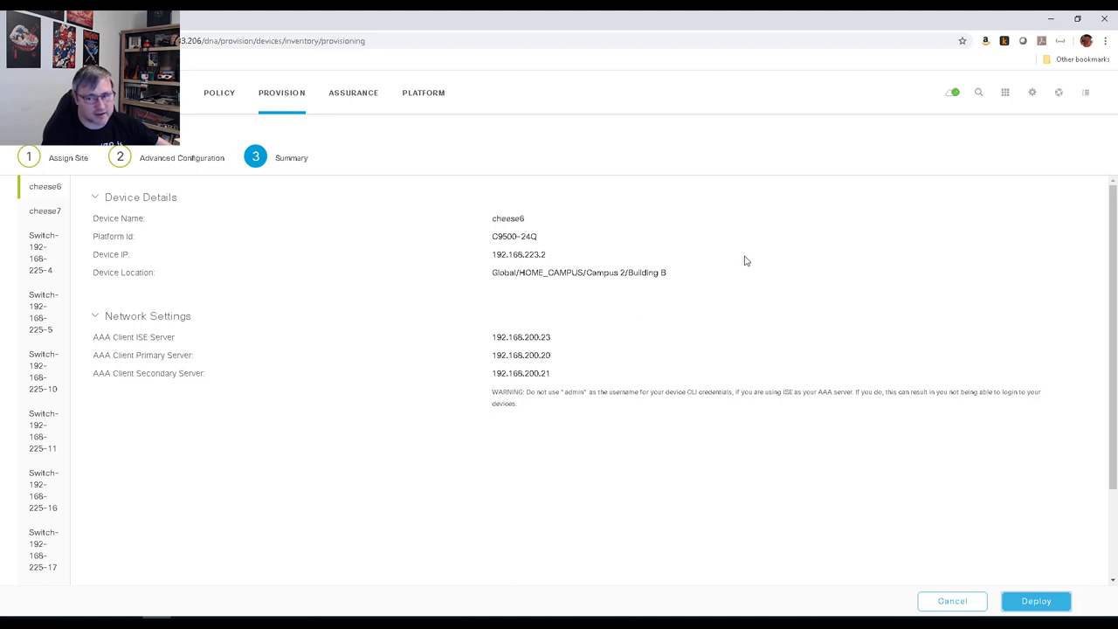
pyautogui.click(1034, 612)
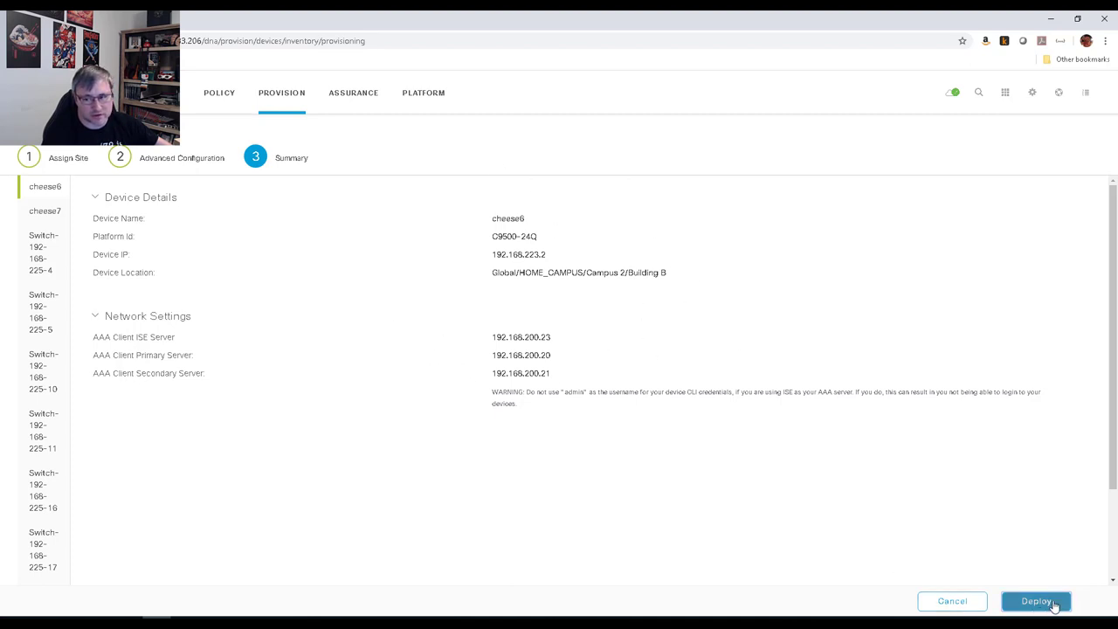
# Apply the provisioning Now so the Building B switches start provisioning.
pyautogui.click(992, 224)
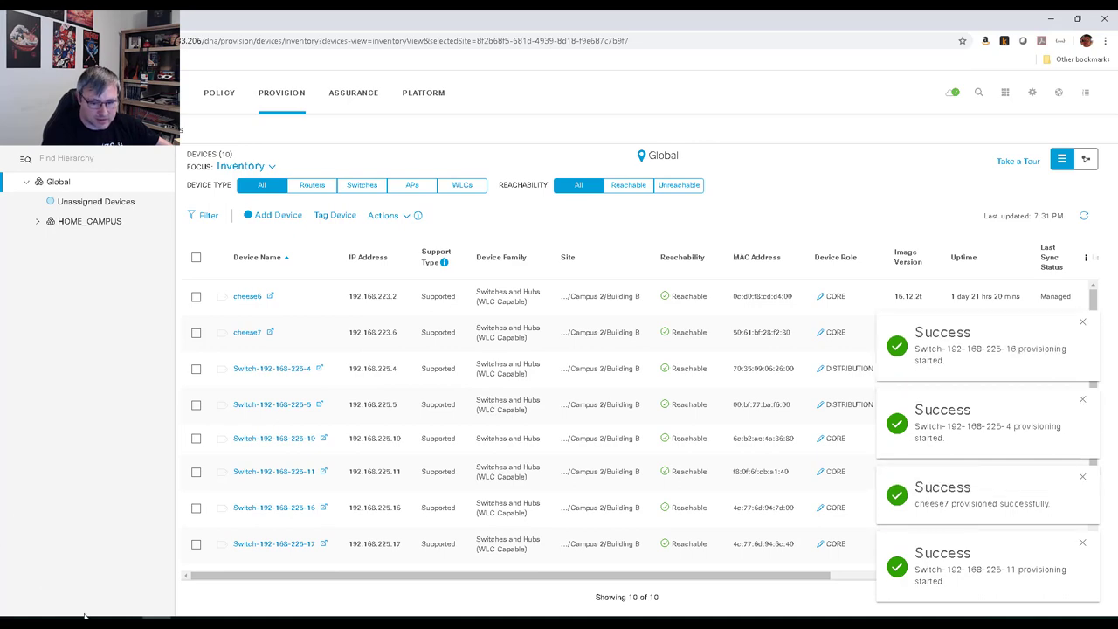
# On the switch console, run 'show ip int br' and page through the full interface list.
pyautogui.moveTo(96, 617)
pyautogui.click(266, 572)
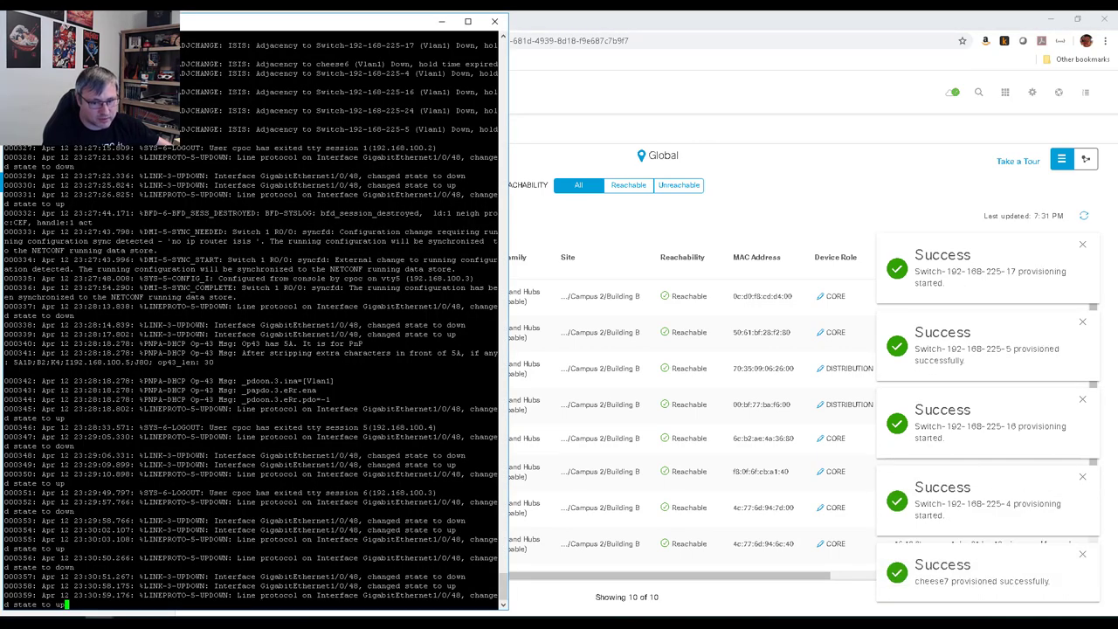
pyautogui.press('Return')
pyautogui.press('Return')
pyautogui.press('Return')
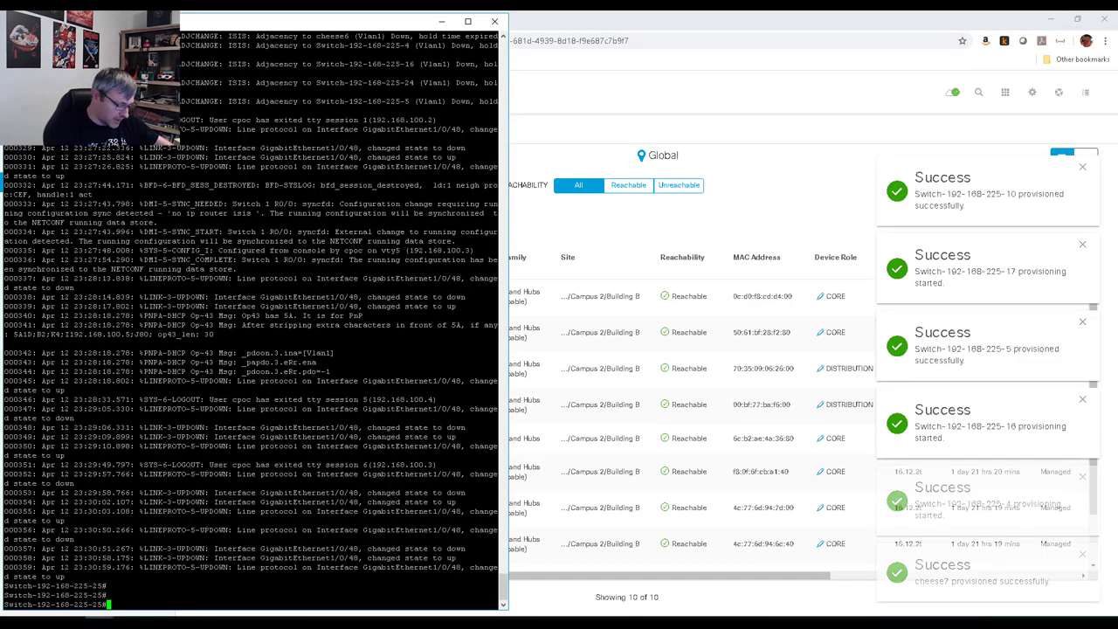
pyautogui.write('show')
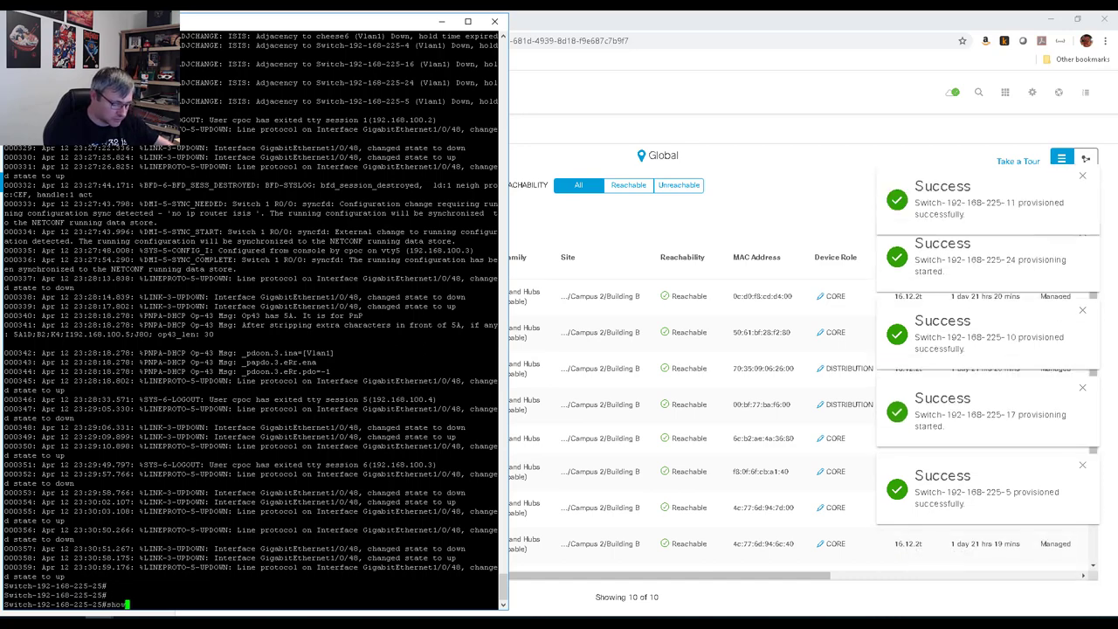
pyautogui.write(' ip i')
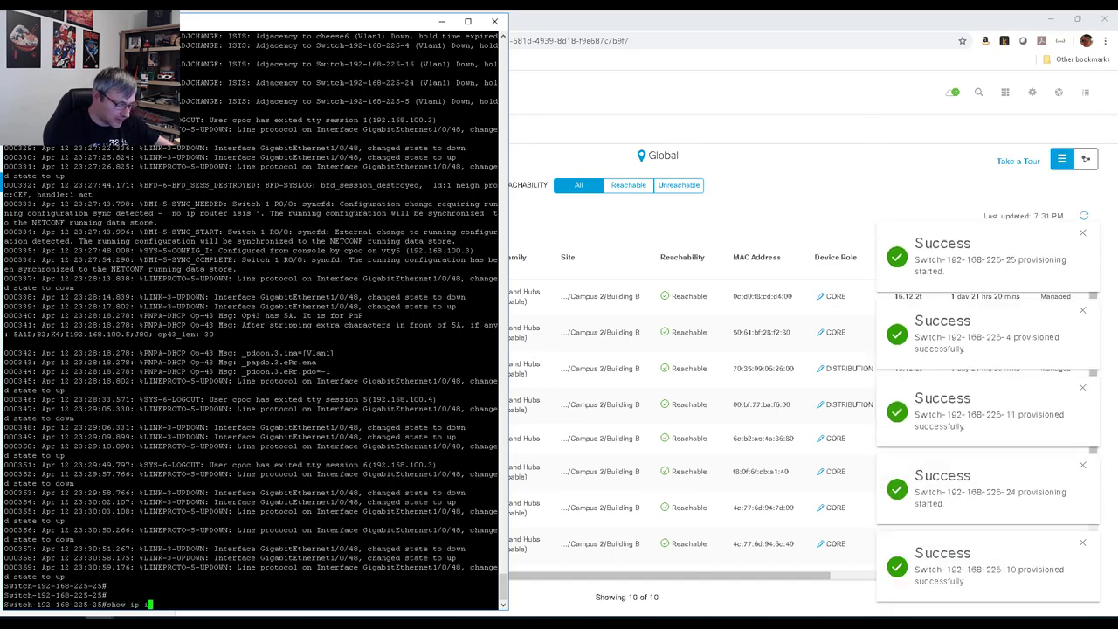
pyautogui.write('nt br')
pyautogui.press('Return')
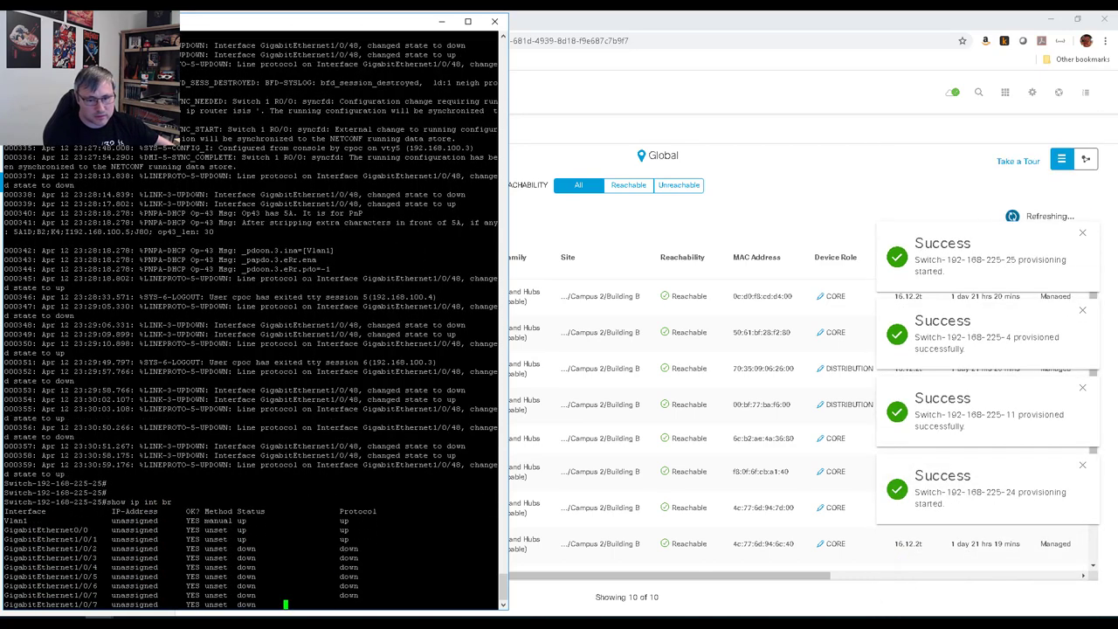
pyautogui.press('space')
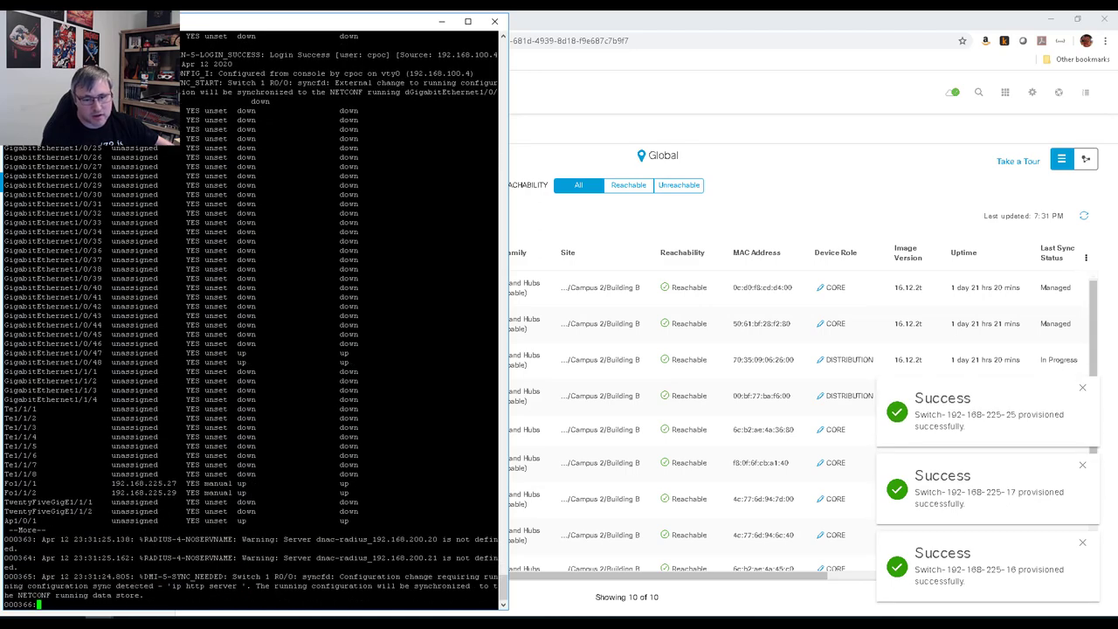
pyautogui.press('space')
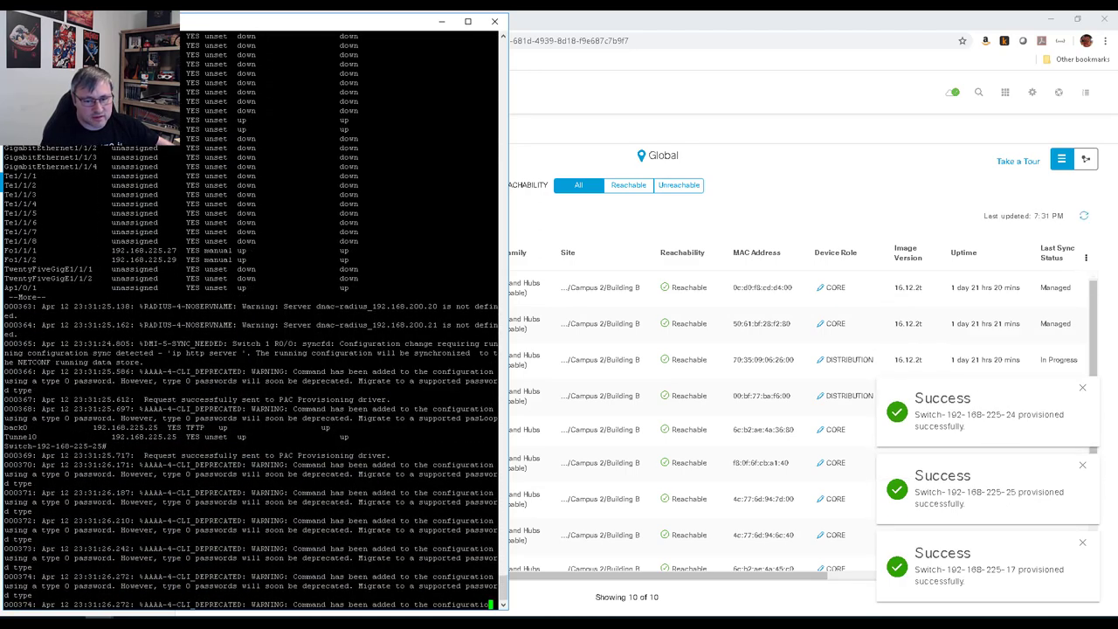
pyautogui.moveTo(116, 334); pyautogui.dragTo(494, 591)
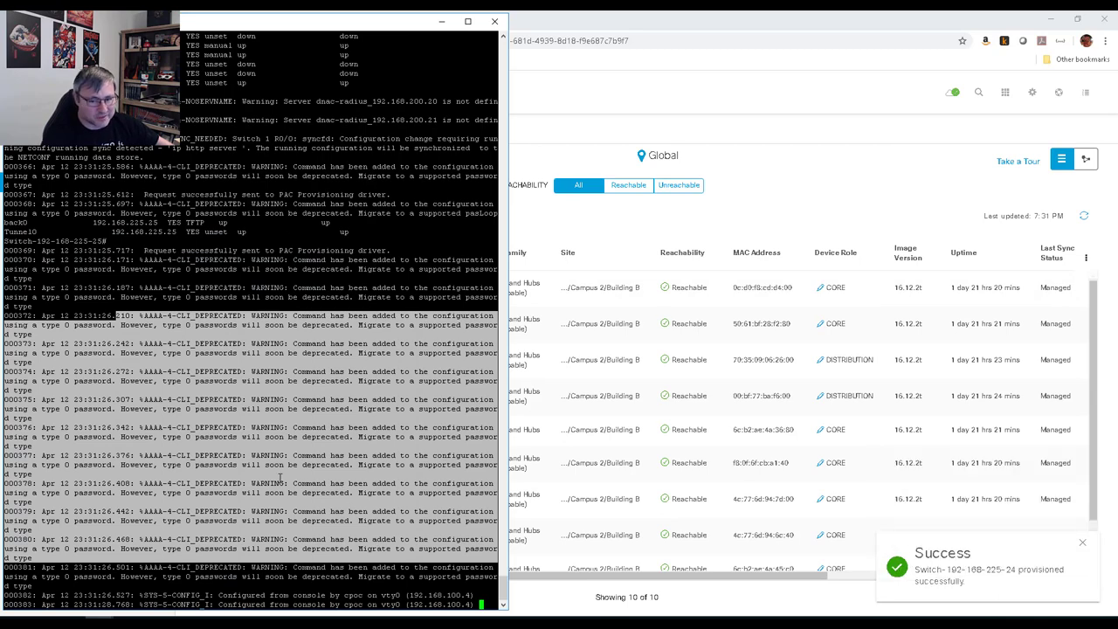
# Run 'show ip int br | excl unas' and highlight the Fo1/1/1, Fo1/1/2 and Loopback0 rows.
pyautogui.press('Return')
pyautogui.press('Return')
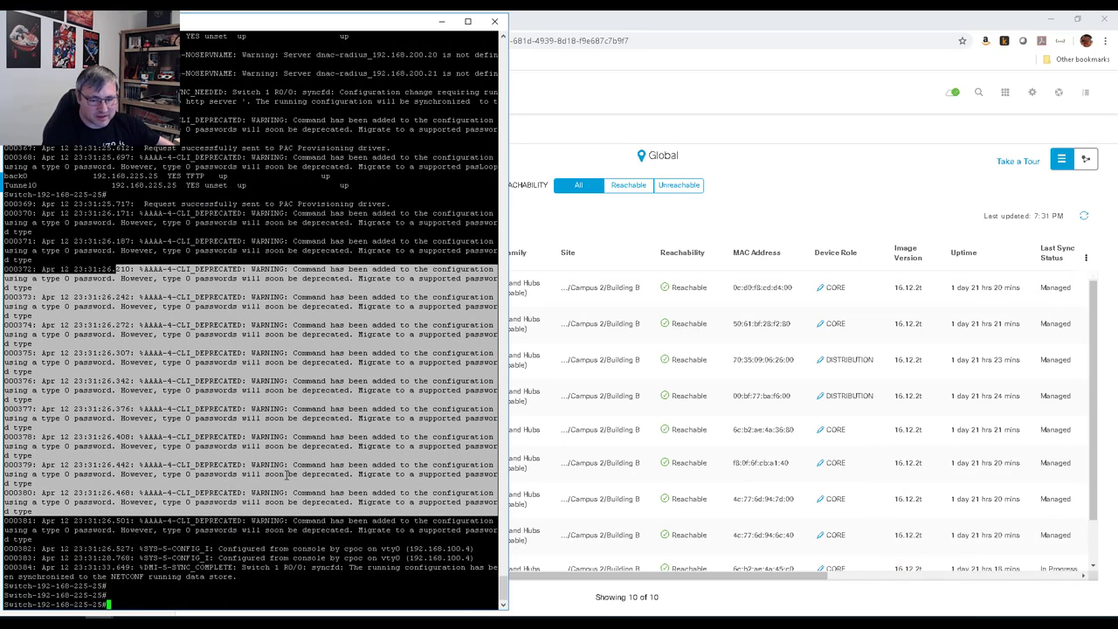
pyautogui.moveTo(7, 232); pyautogui.dragTo(263, 465)
pyautogui.scroll(15, 294, 420)
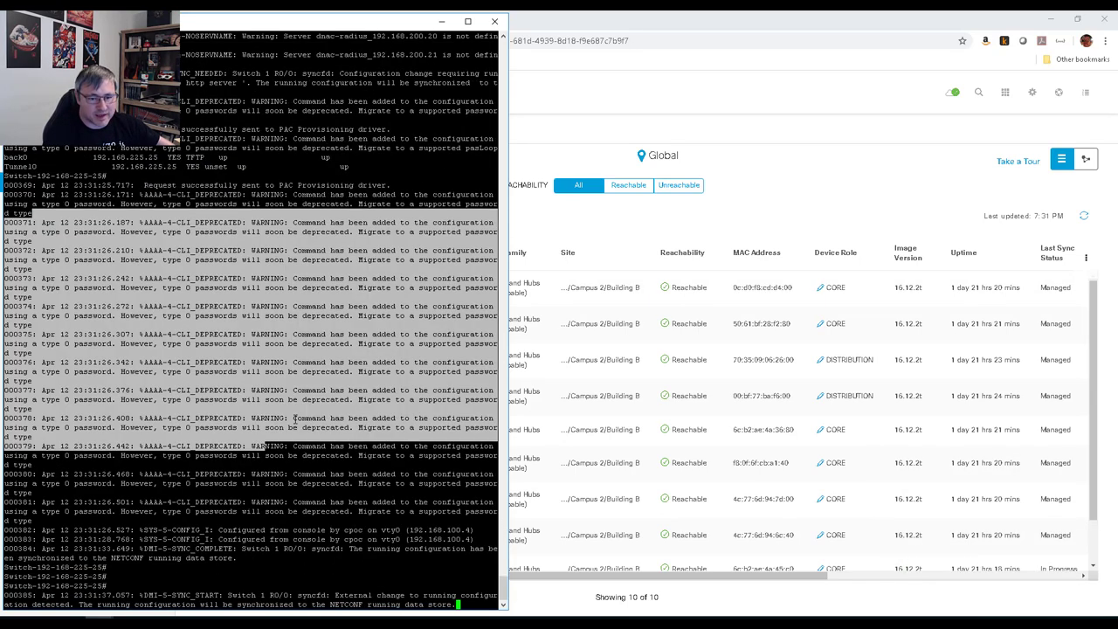
pyautogui.press('Return')
pyautogui.press('Return')
pyautogui.press('Return')
pyautogui.press('Return')
pyautogui.press('Return')
pyautogui.press('Return')
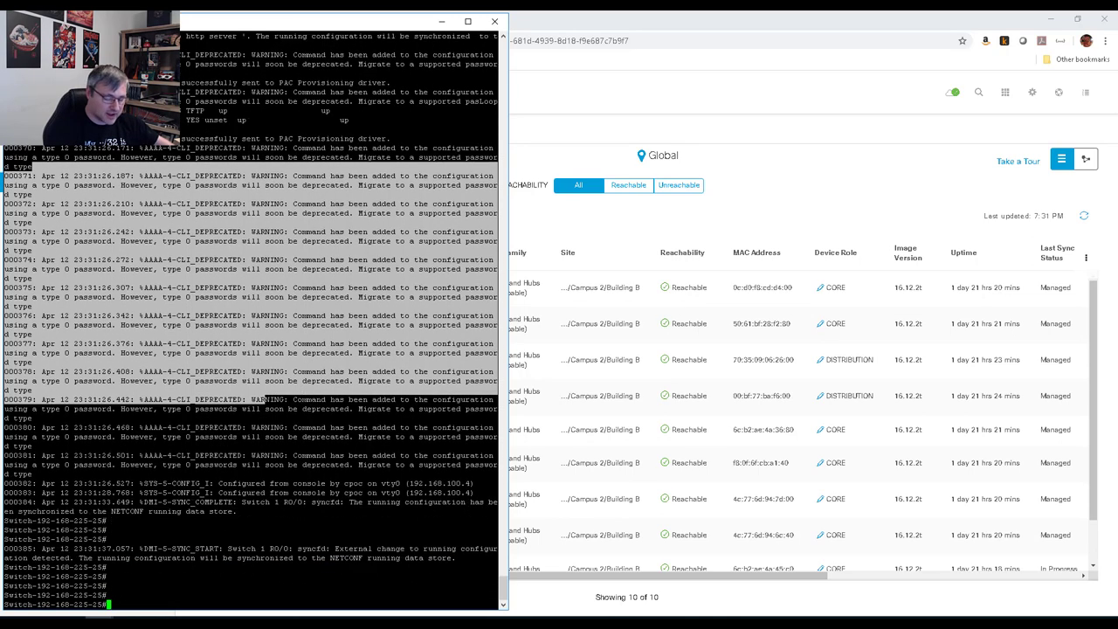
pyautogui.write('show ip in')
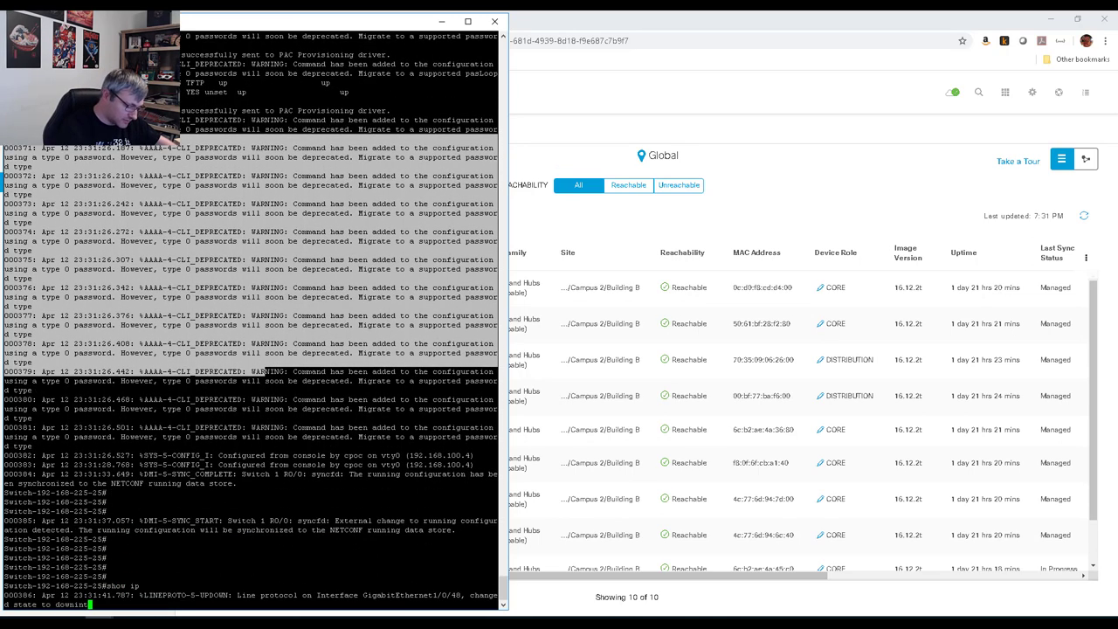
pyautogui.write('t br | excl')
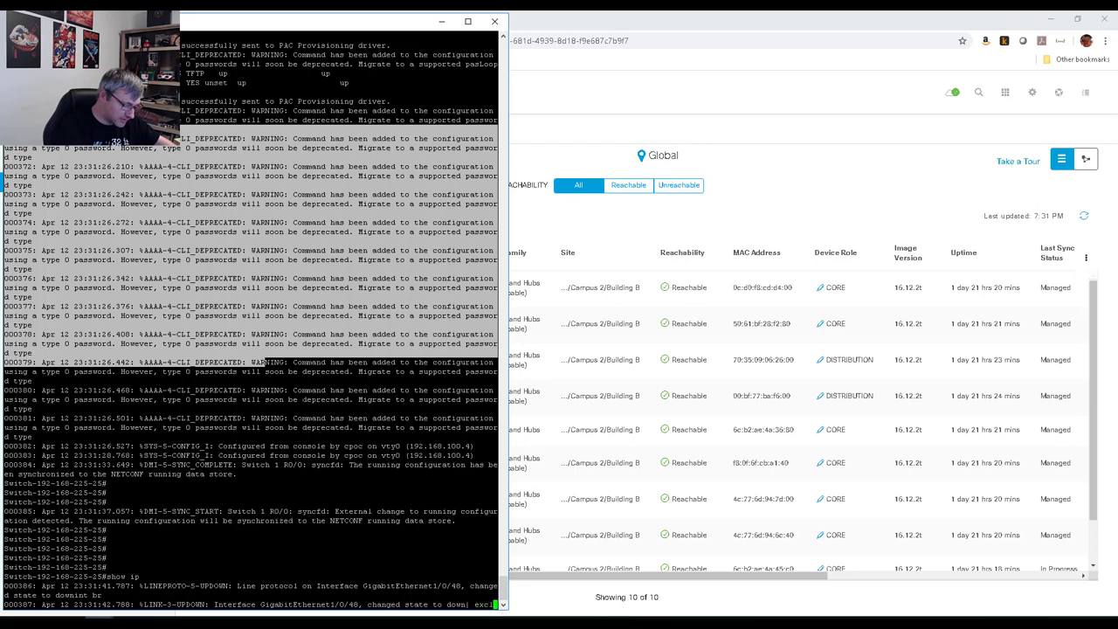
pyautogui.write(' unas')
pyautogui.press('Return')
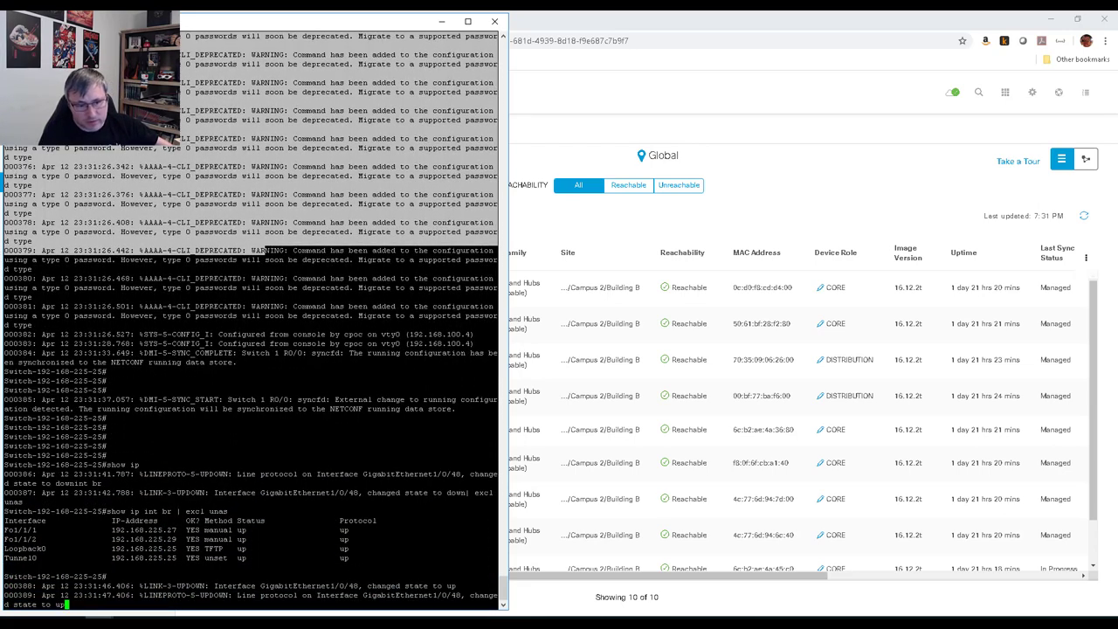
pyautogui.moveTo(4, 528); pyautogui.dragTo(366, 539)
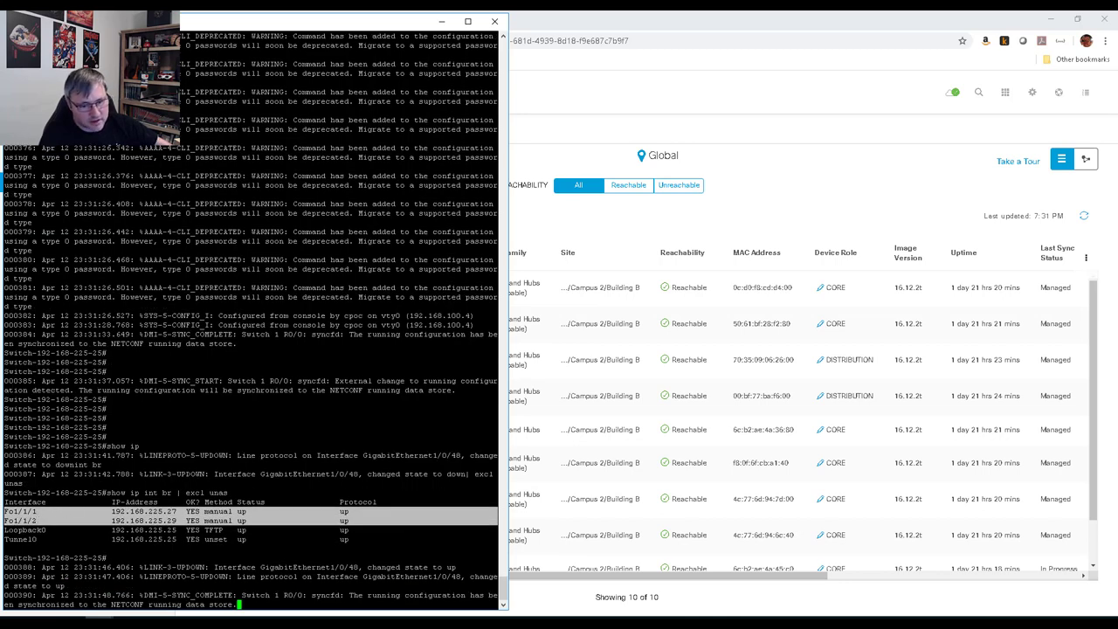
pyautogui.moveTo(4, 530); pyautogui.dragTo(380, 529)
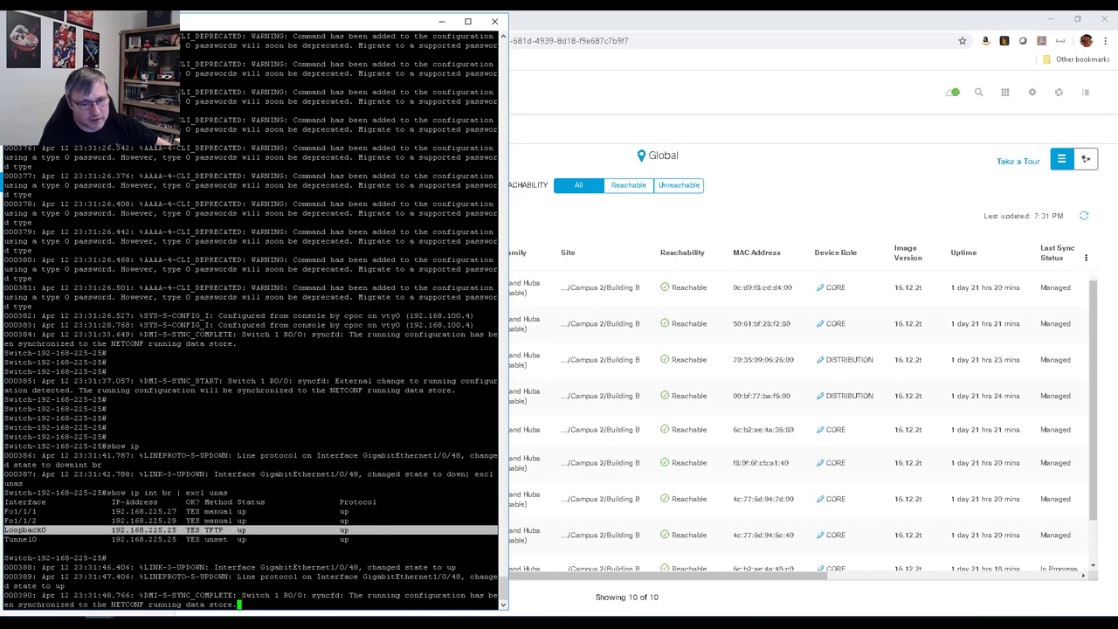
pyautogui.moveTo(3, 511); pyautogui.dragTo(383, 522)
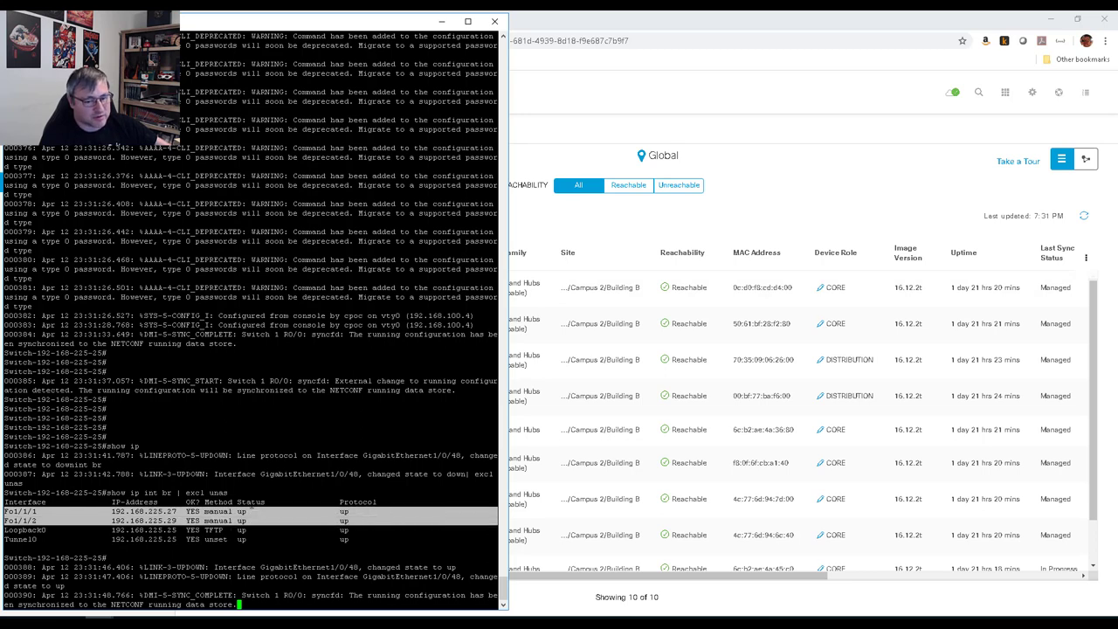
# Show FortyGigabitEthernet1/1/1's running config with 'sh run int for1/1/1' and highlight its fabric-link lines.
pyautogui.write('sh run')
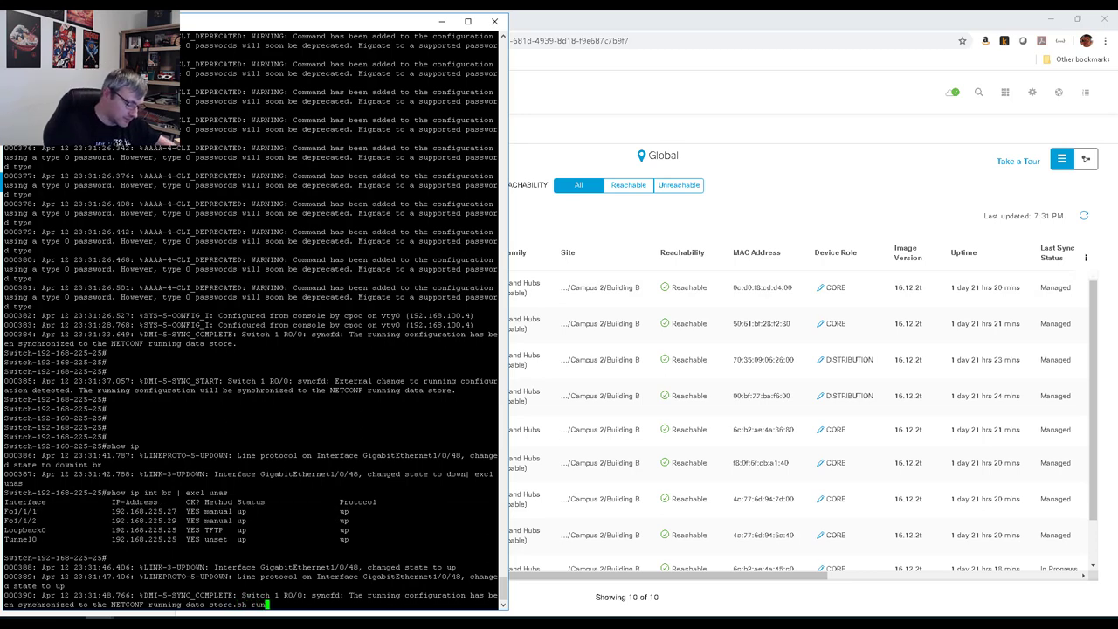
pyautogui.write(' int for1')
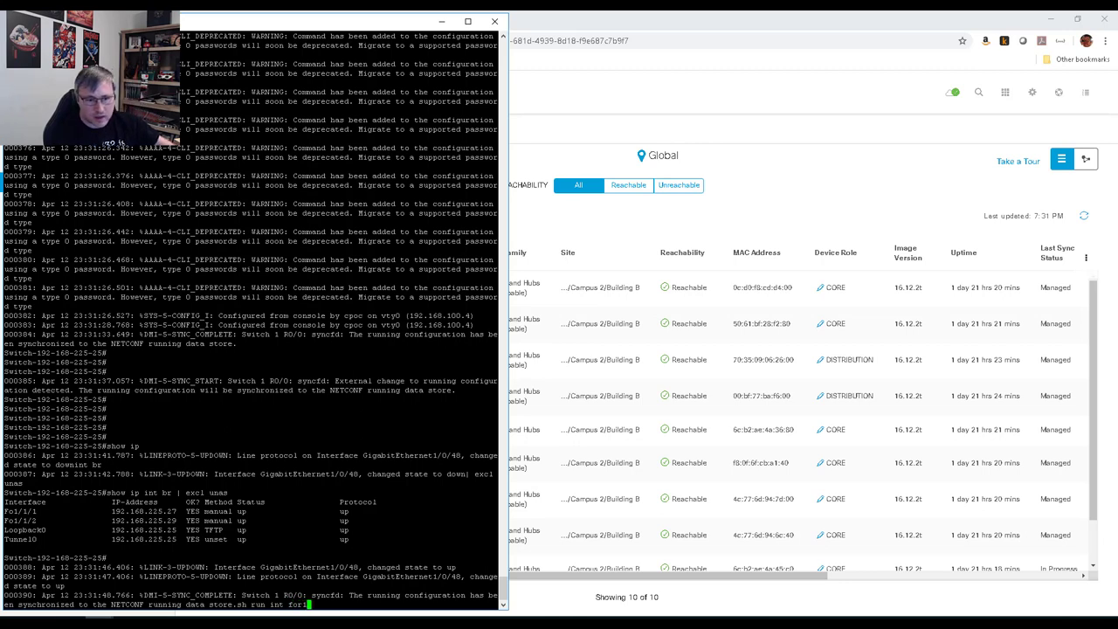
pyautogui.write('/1/1')
pyautogui.press('Return')
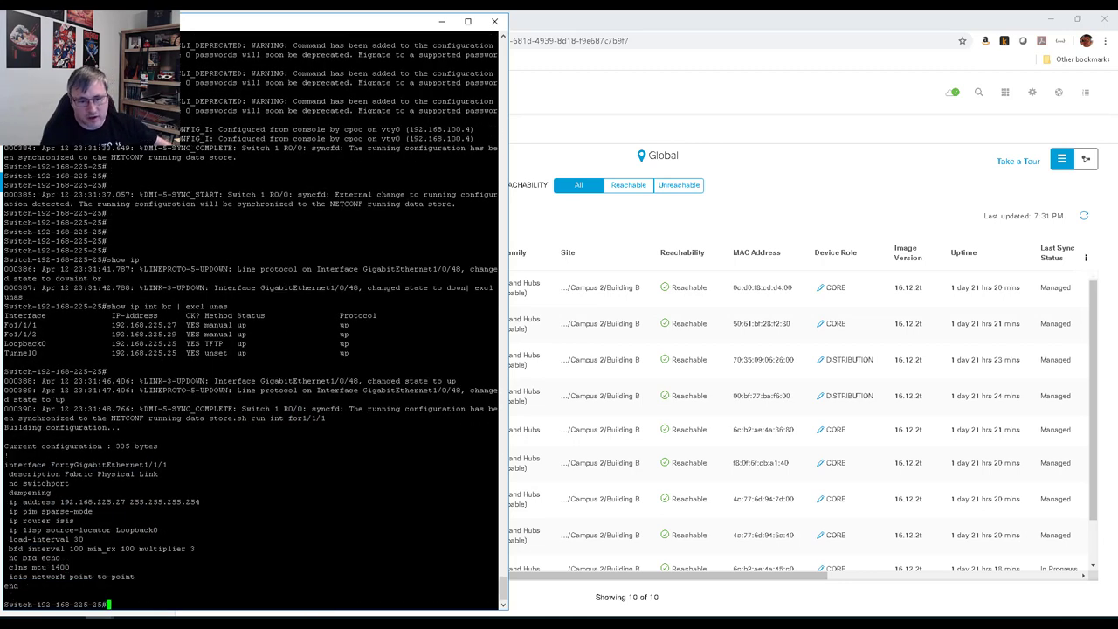
pyautogui.moveTo(40, 463); pyautogui.dragTo(137, 464)
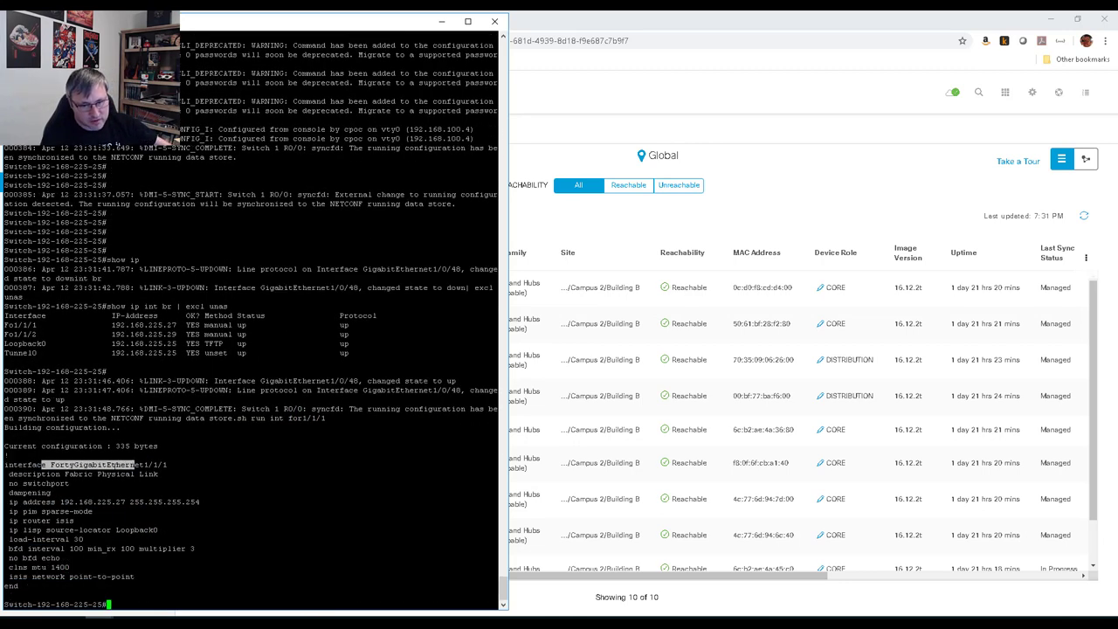
pyautogui.moveTo(7, 483); pyautogui.dragTo(116, 587)
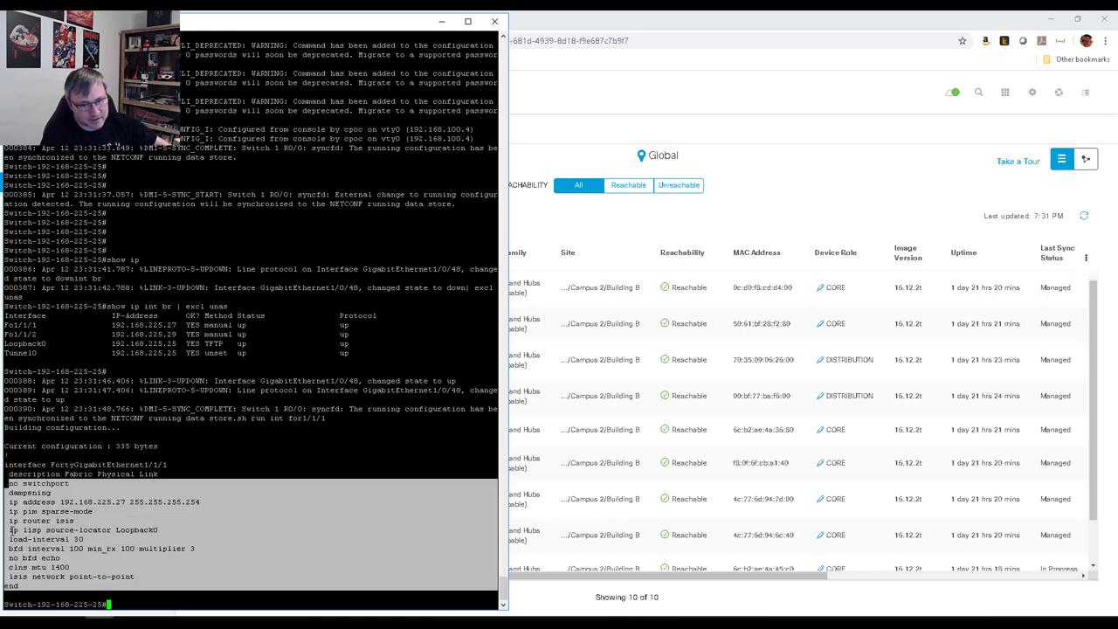
pyautogui.moveTo(41, 529); pyautogui.dragTo(182, 529)
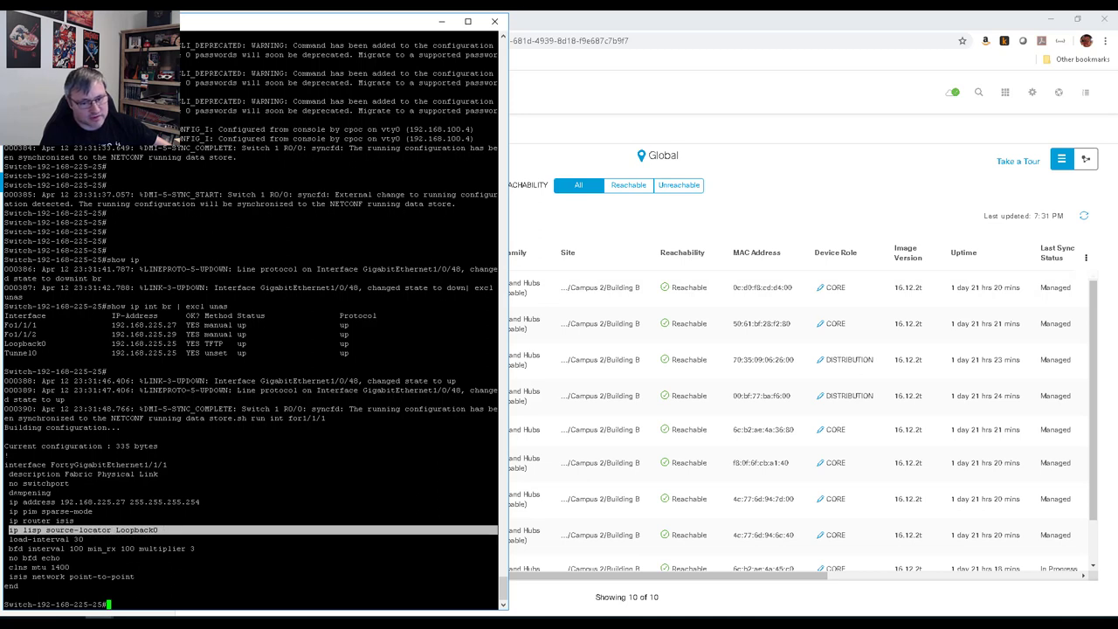
pyautogui.moveTo(11, 493); pyautogui.dragTo(149, 584)
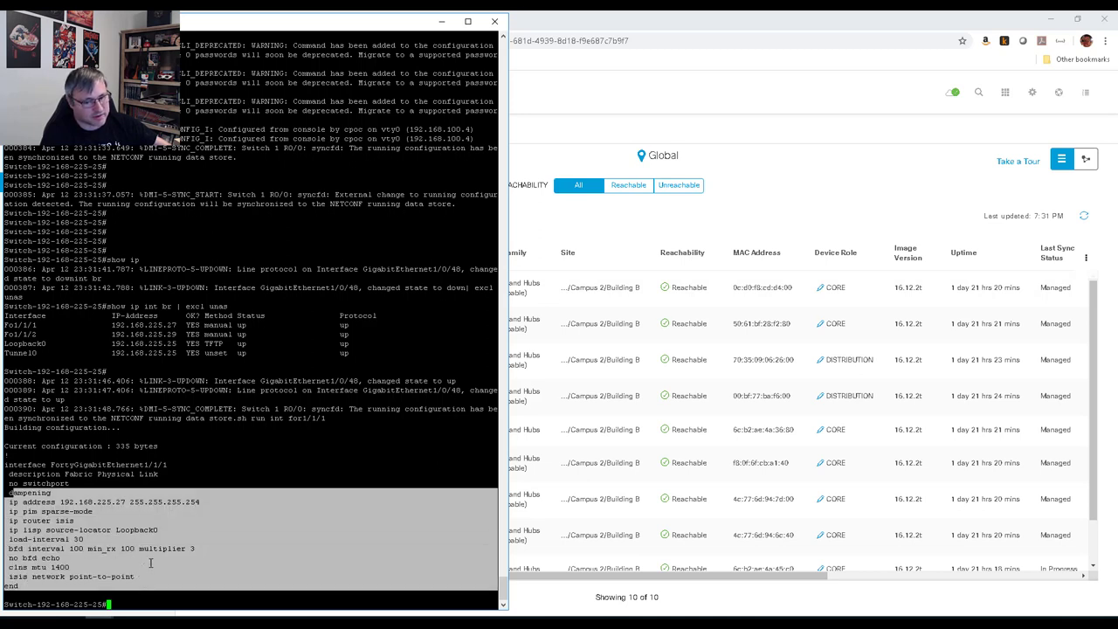
pyautogui.click(150, 563)
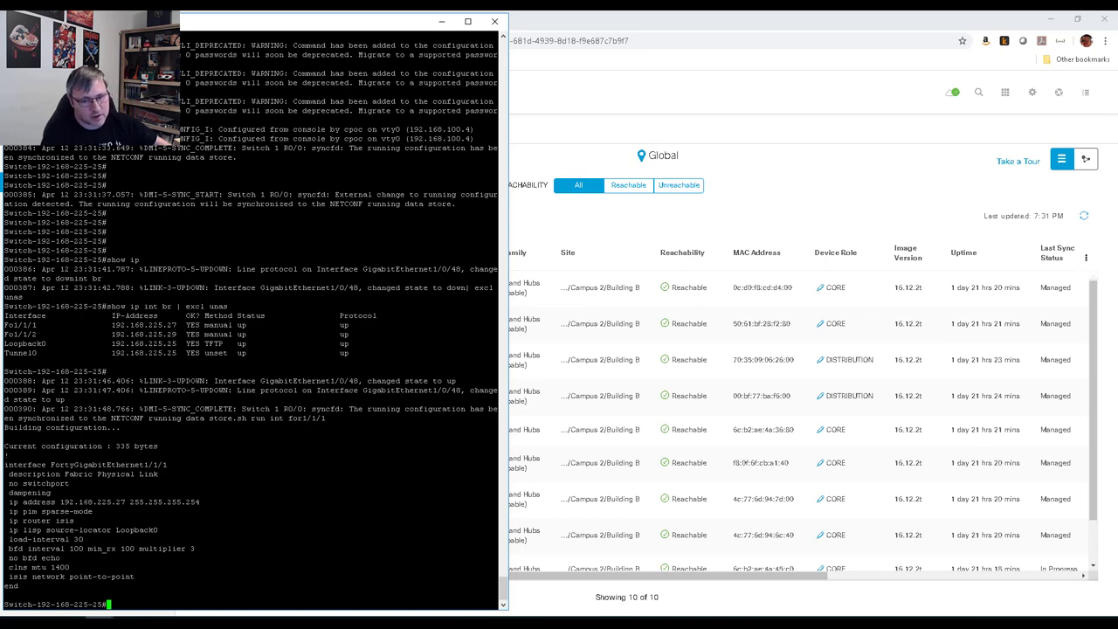
pyautogui.moveTo(203, 502); pyautogui.dragTo(9, 503)
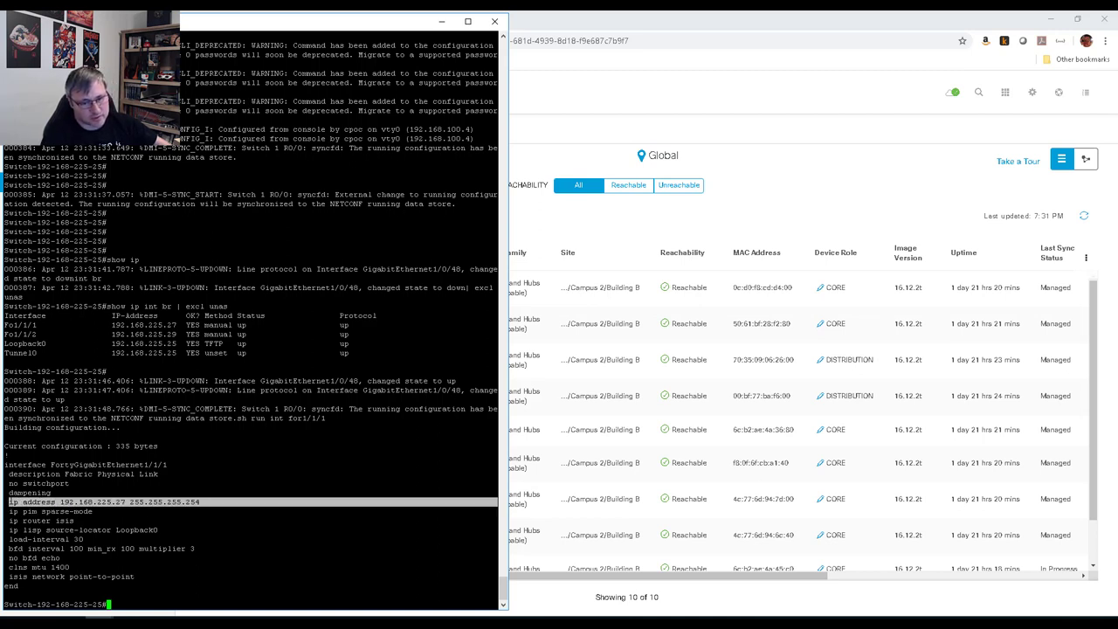
pyautogui.press('Return')
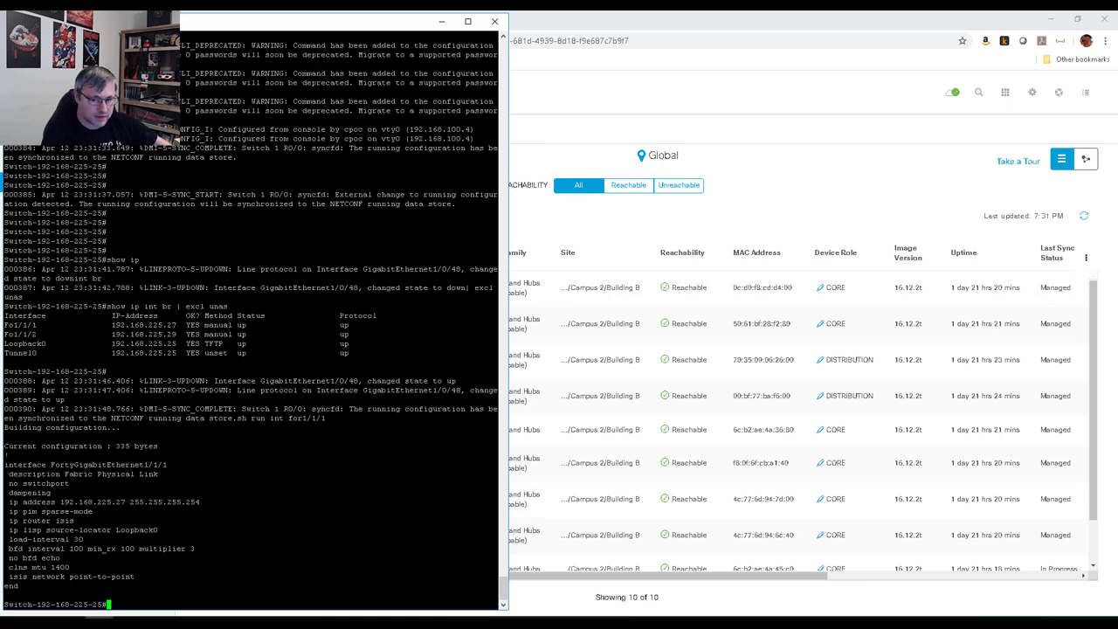
pyautogui.write('sh cdp nei')
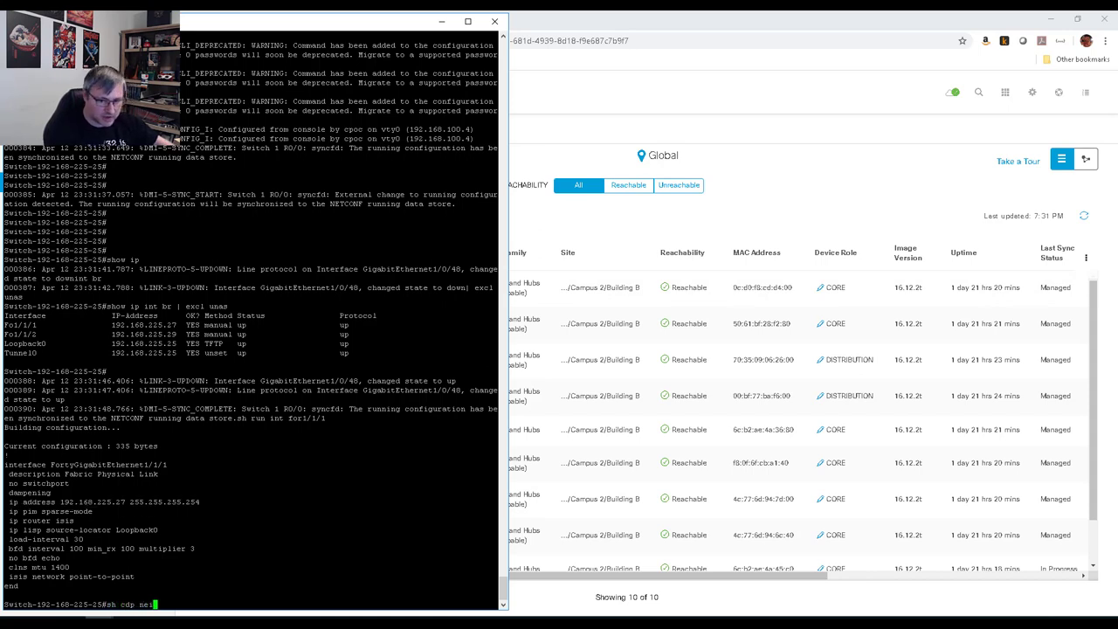
pyautogui.press('Return')
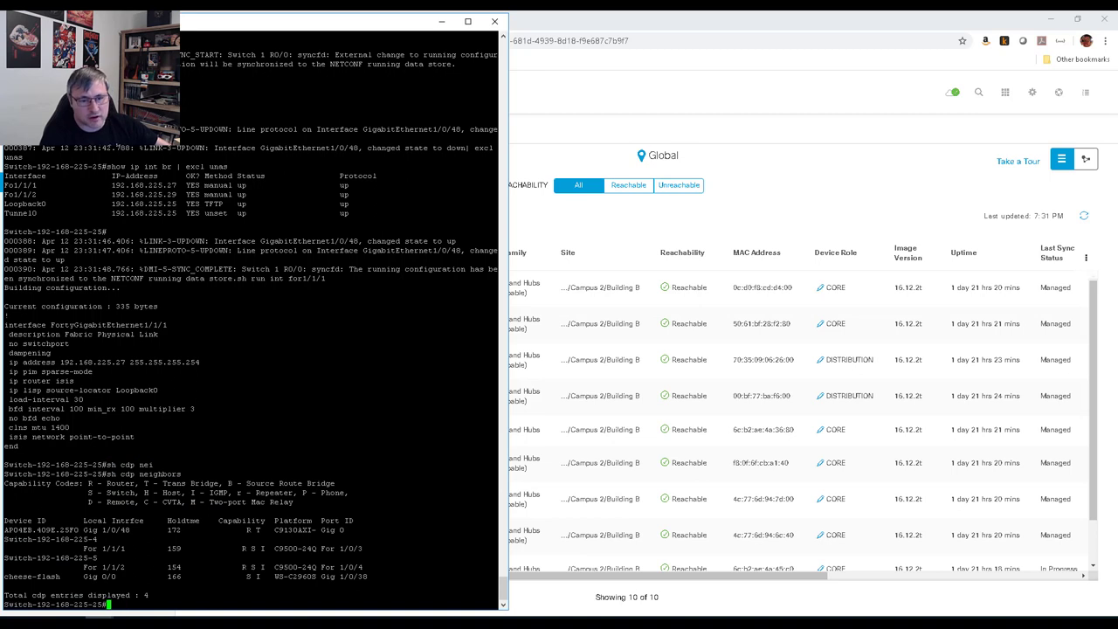
pyautogui.moveTo(50, 325); pyautogui.dragTo(192, 325)
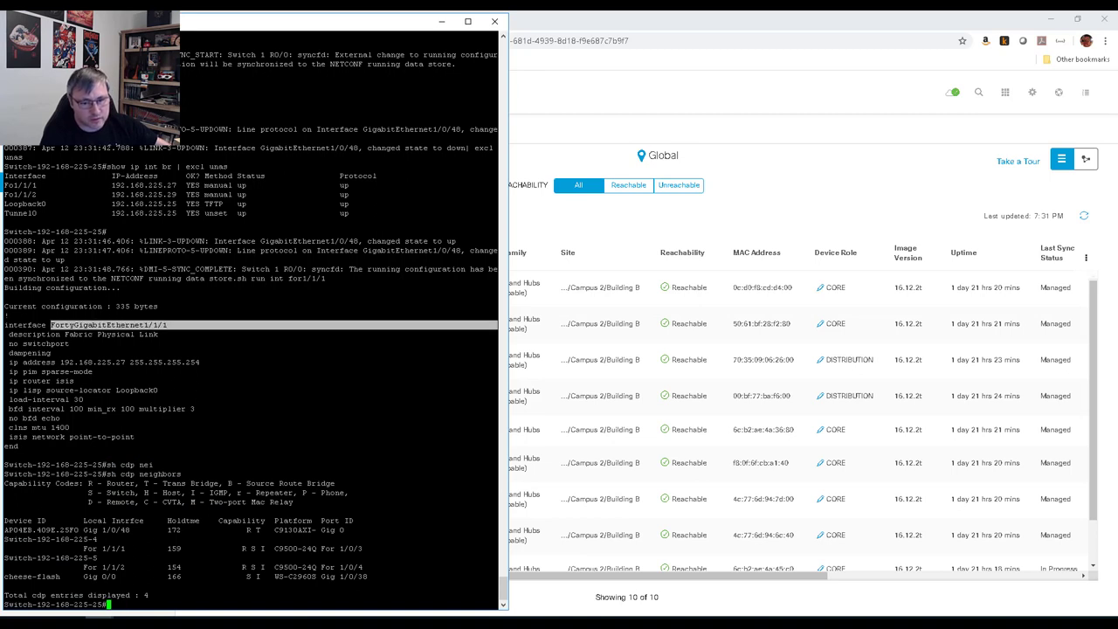
pyautogui.moveTo(5, 521); pyautogui.dragTo(367, 529)
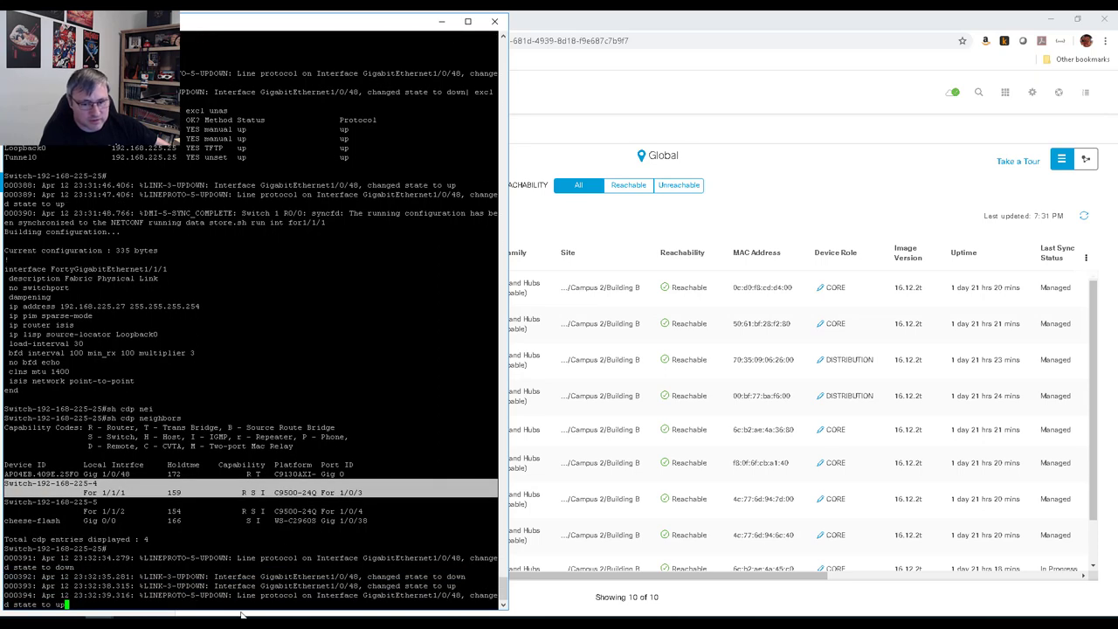
pyautogui.moveTo(125, 576); pyautogui.dragTo(437, 595)
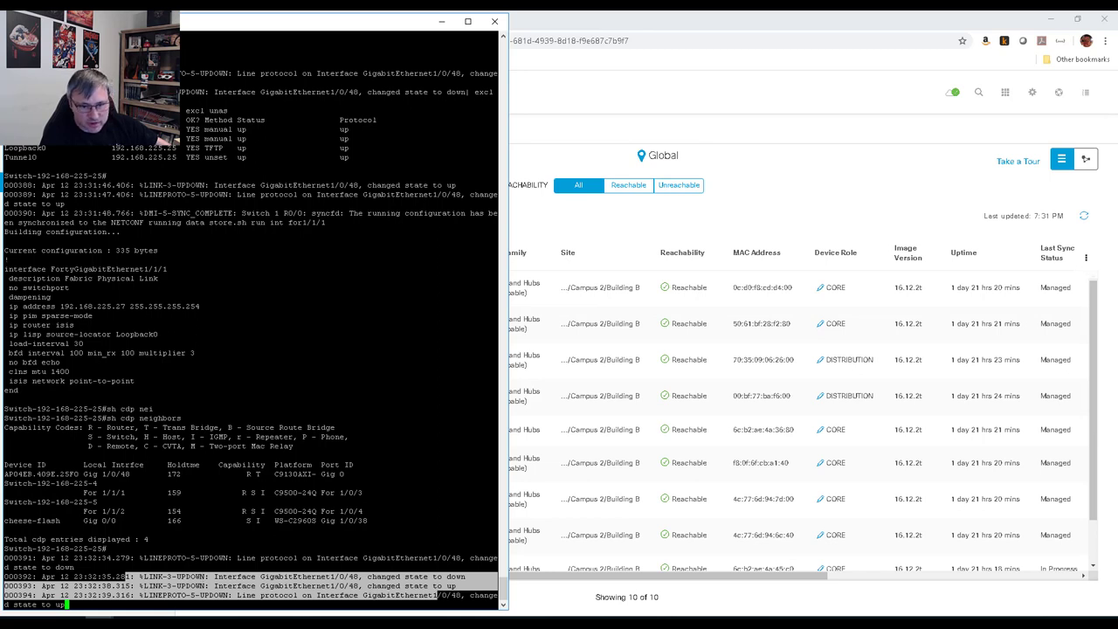
pyautogui.moveTo(4, 483); pyautogui.dragTo(401, 490)
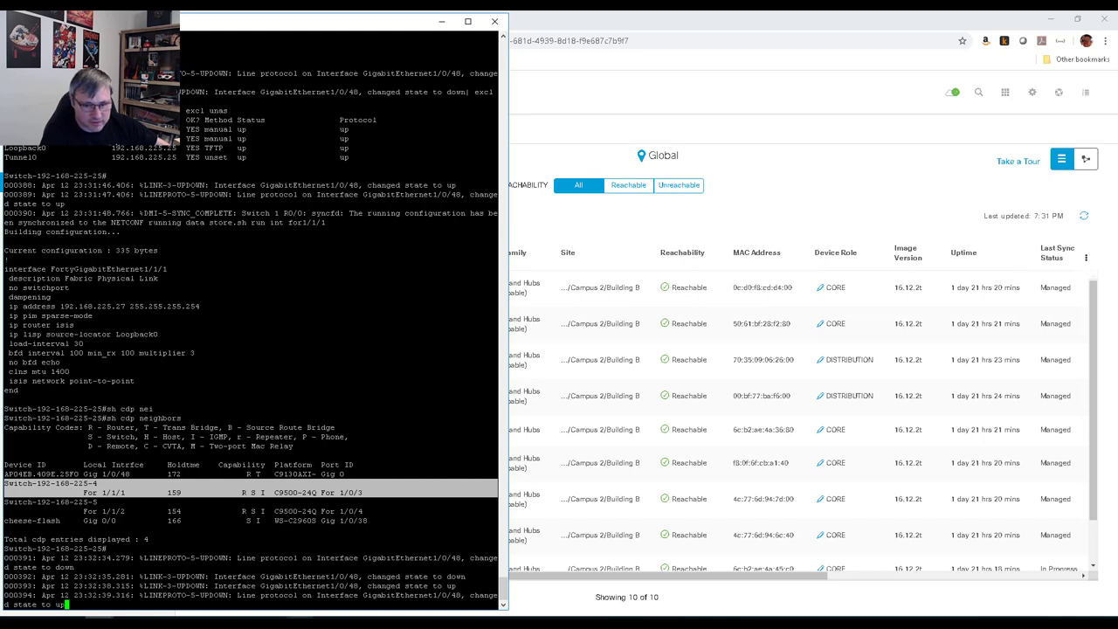
pyautogui.moveTo(240, 617)
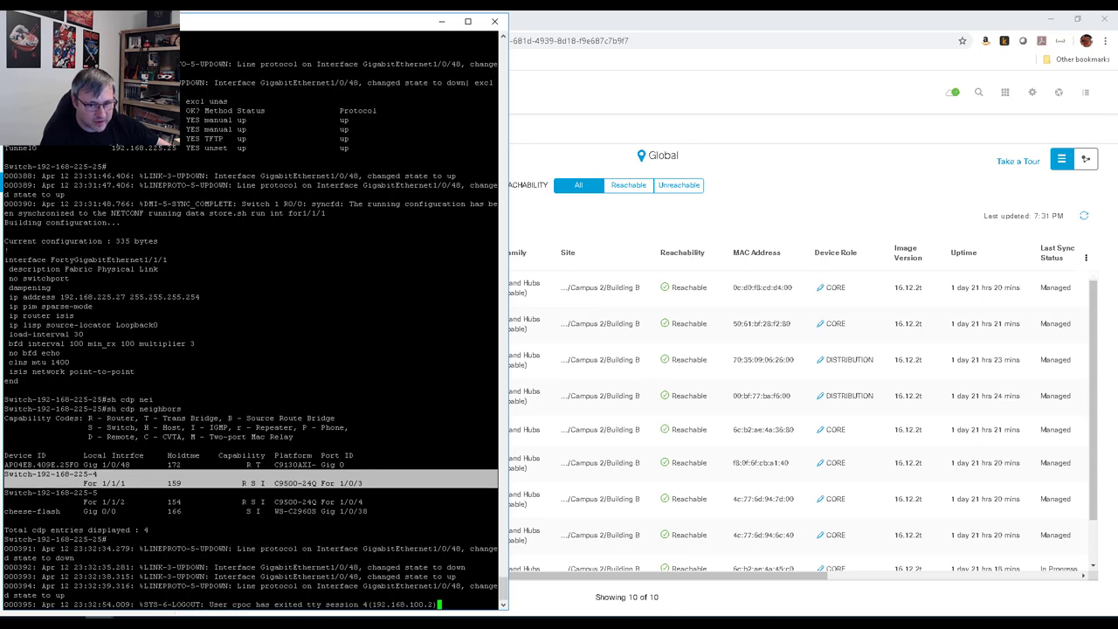
# Present slide 2's SD-Access network diagram full screen, then end the show and minimize PowerPoint.
pyautogui.click(240, 617)
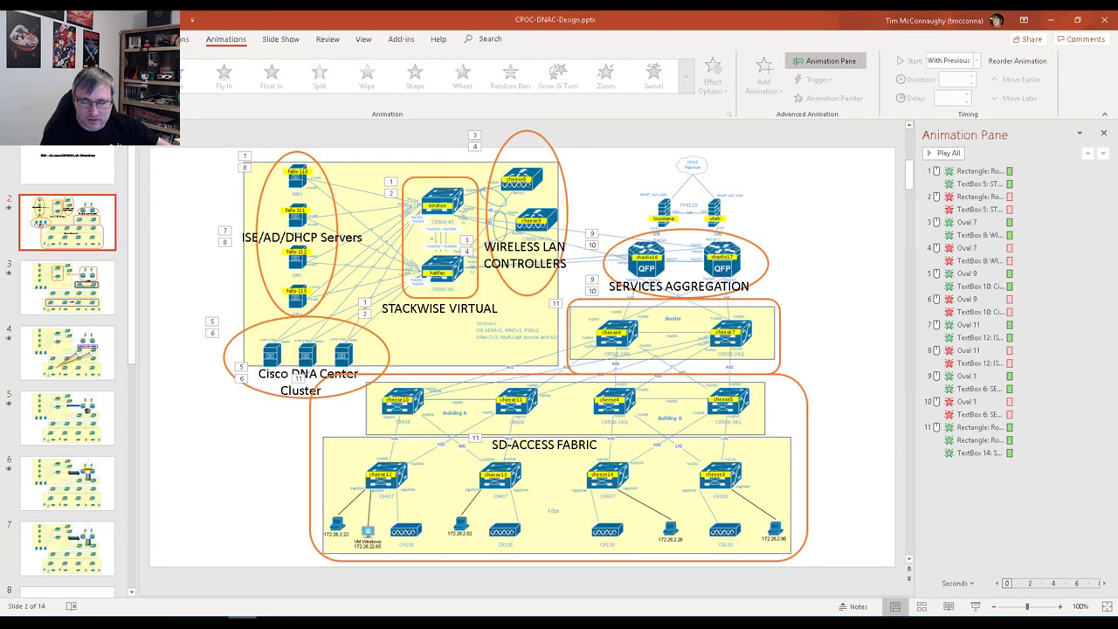
pyautogui.press('Up')
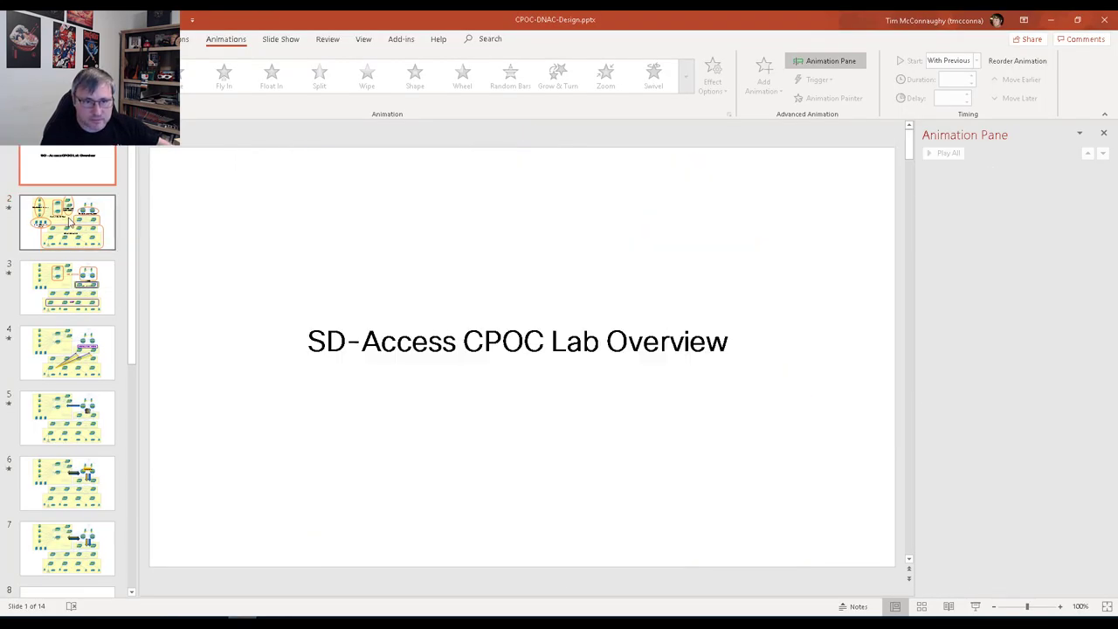
pyautogui.click(72, 227)
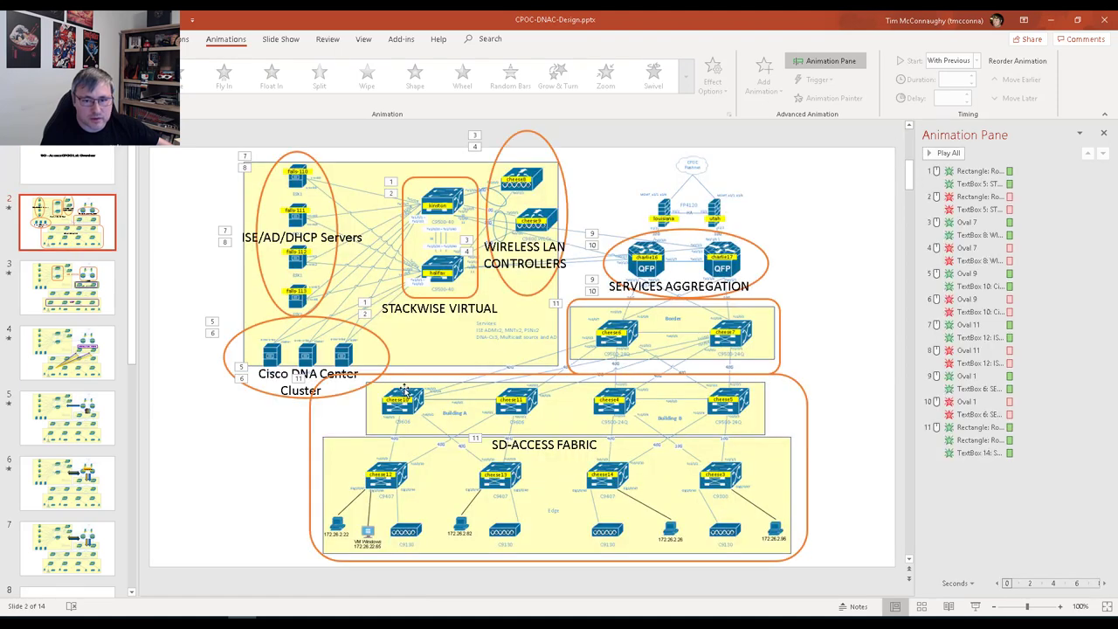
pyautogui.click(974, 607)
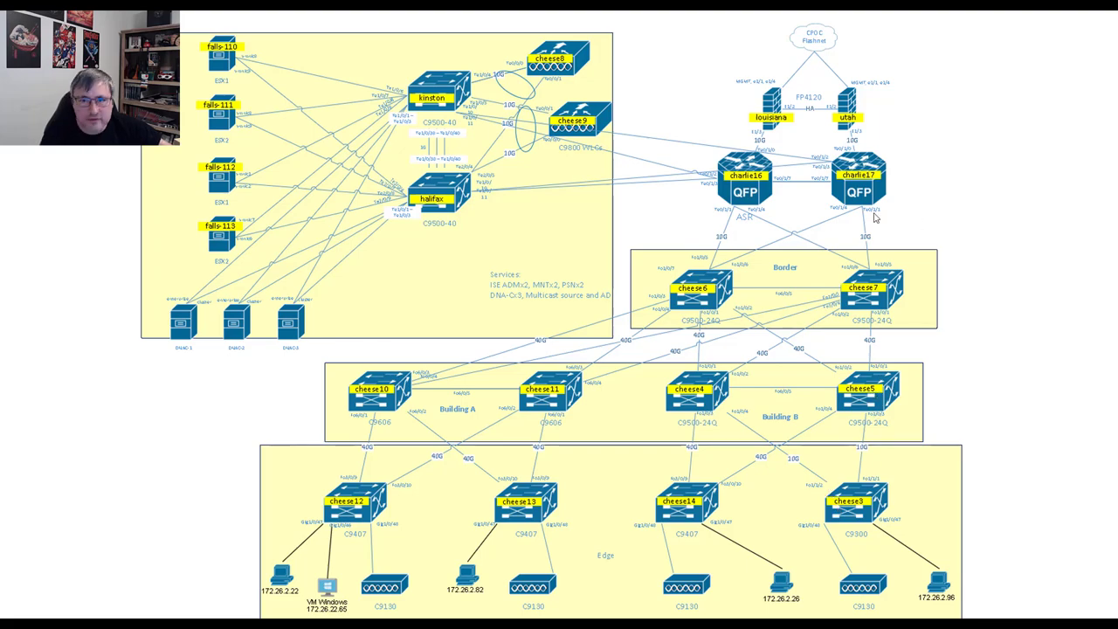
pyautogui.press('Escape')
pyautogui.click(1051, 19)
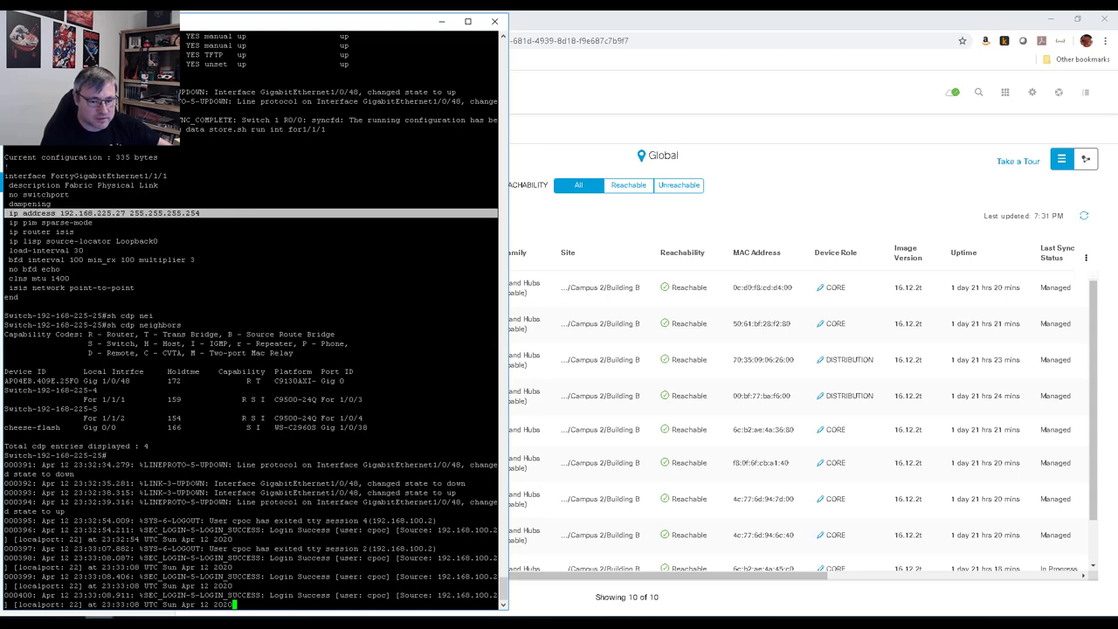
# From the cheese PuTTY window, telnet to cheese5 and log in with the switch credentials.
pyautogui.moveTo(98, 617)
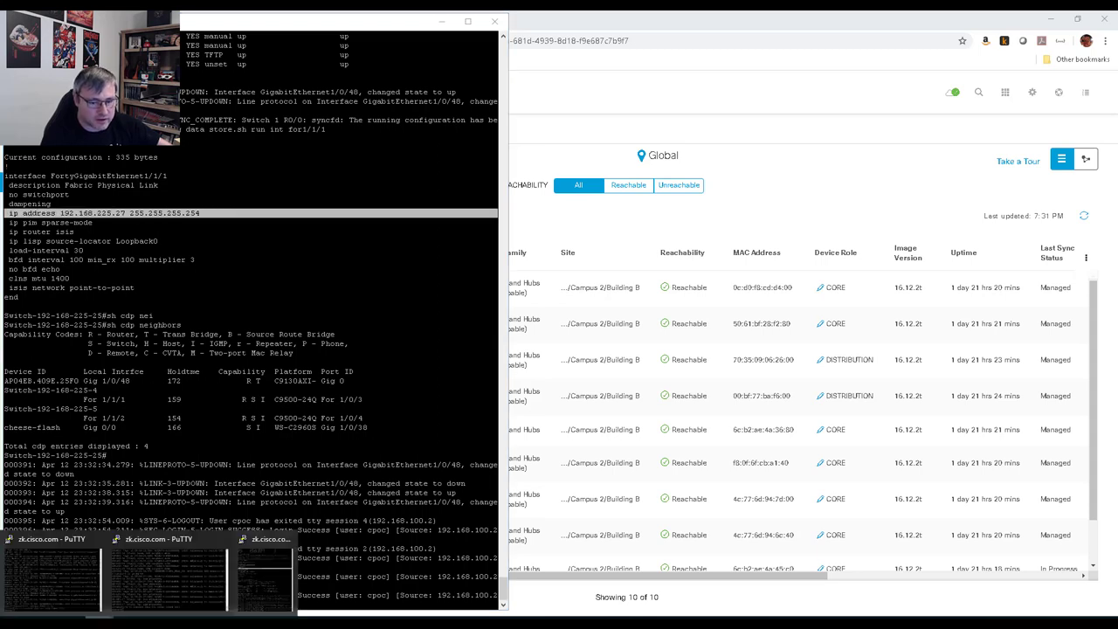
pyautogui.click(164, 591)
pyautogui.moveTo(269, 36); pyautogui.dragTo(812, 31)
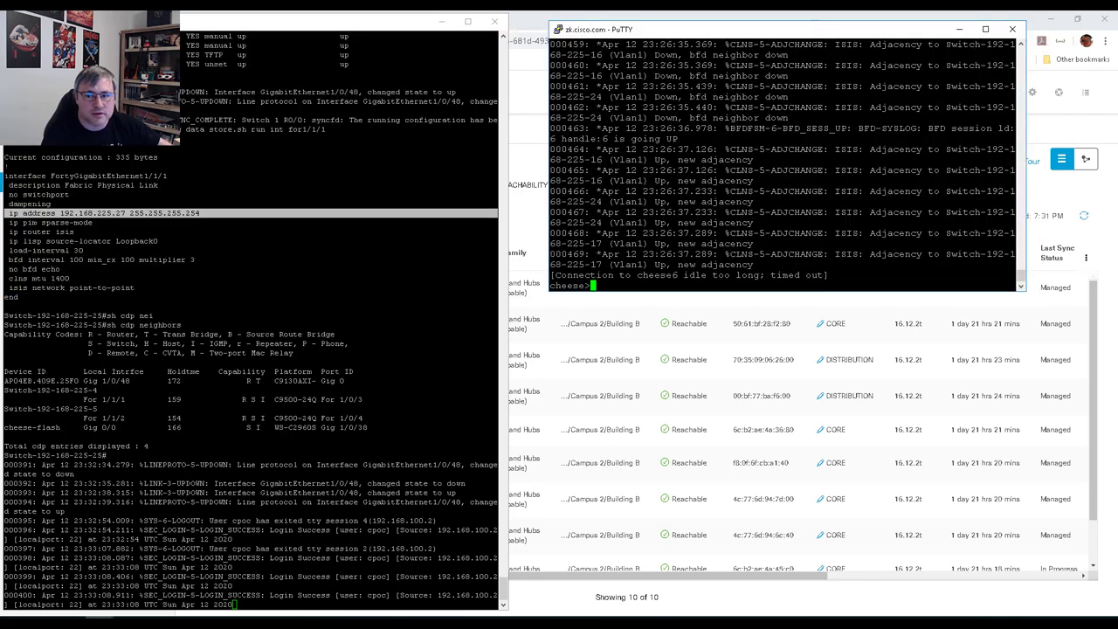
pyautogui.write('cheese5')
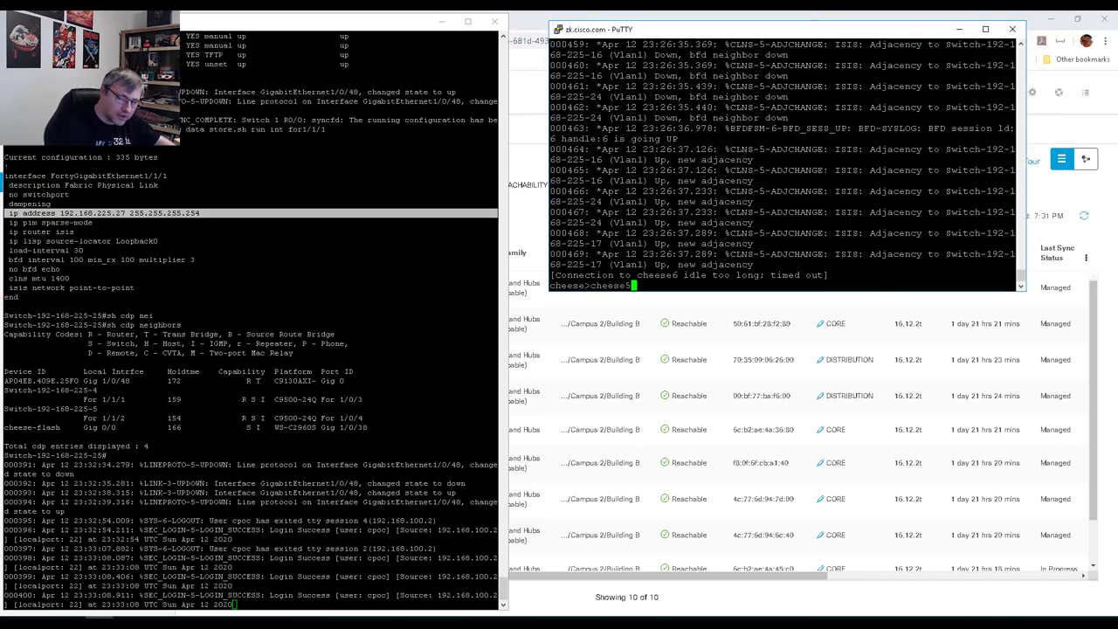
pyautogui.press('Return')
pyautogui.press('Return')
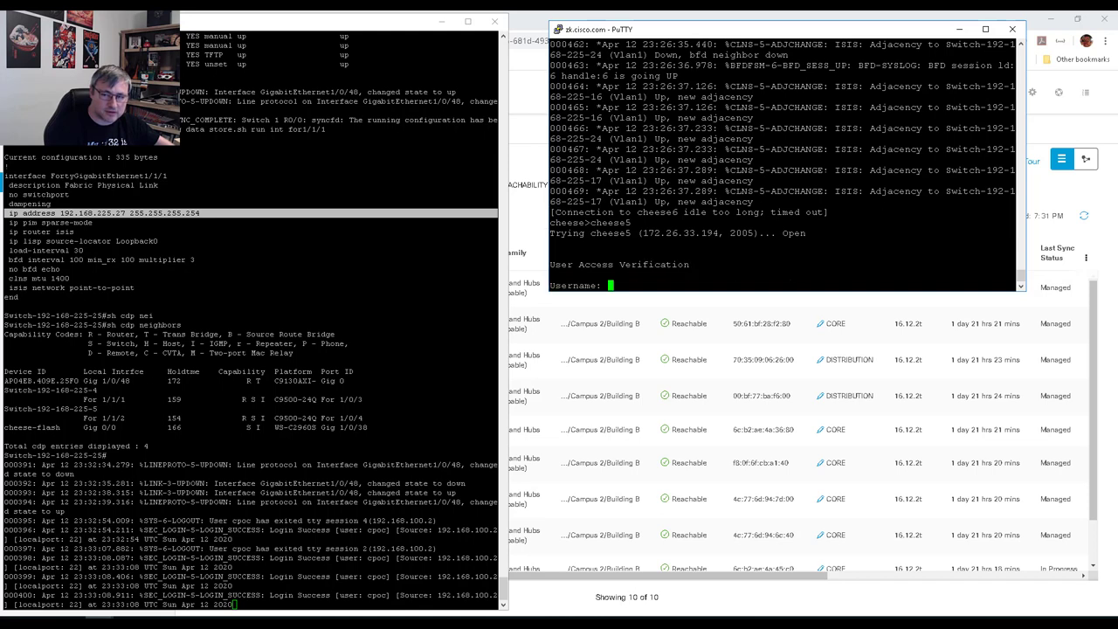
pyautogui.press('Return')
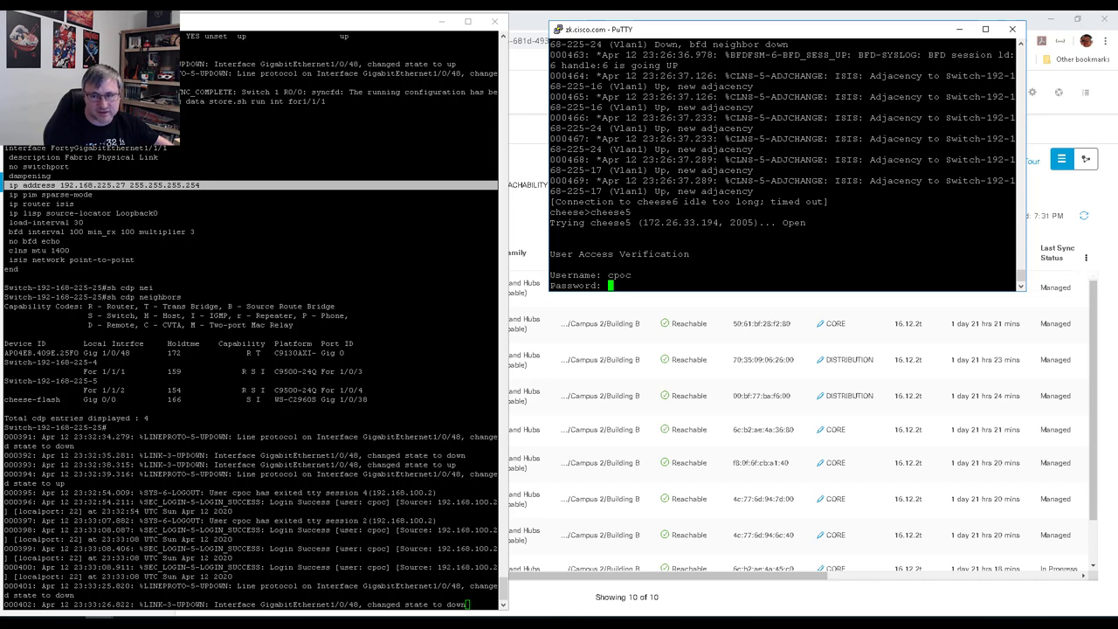
pyautogui.press('Return')
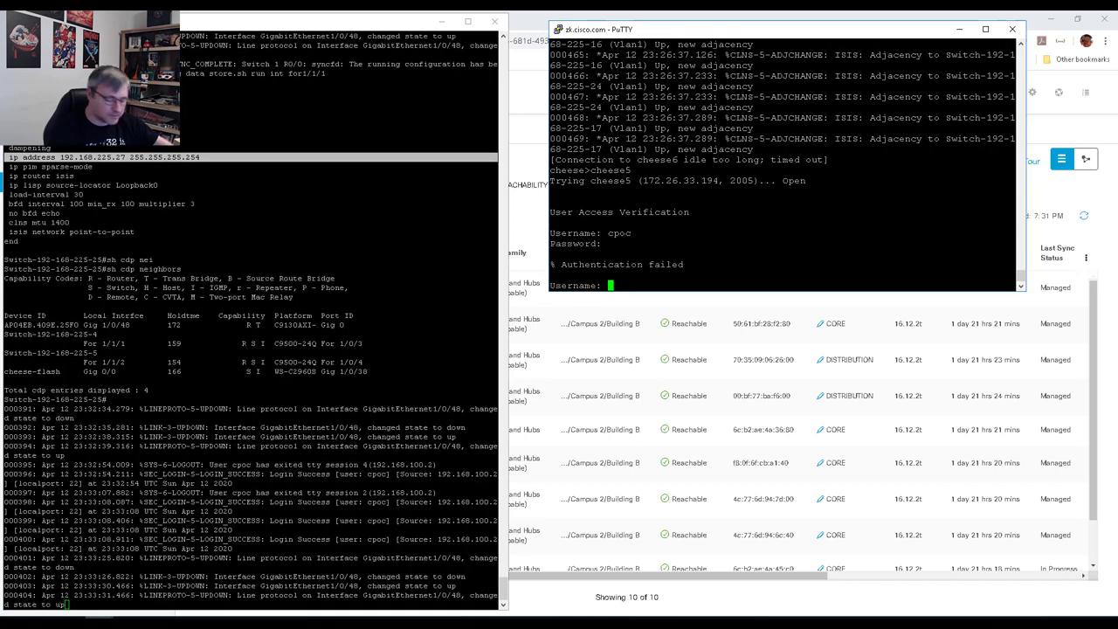
pyautogui.press('Return')
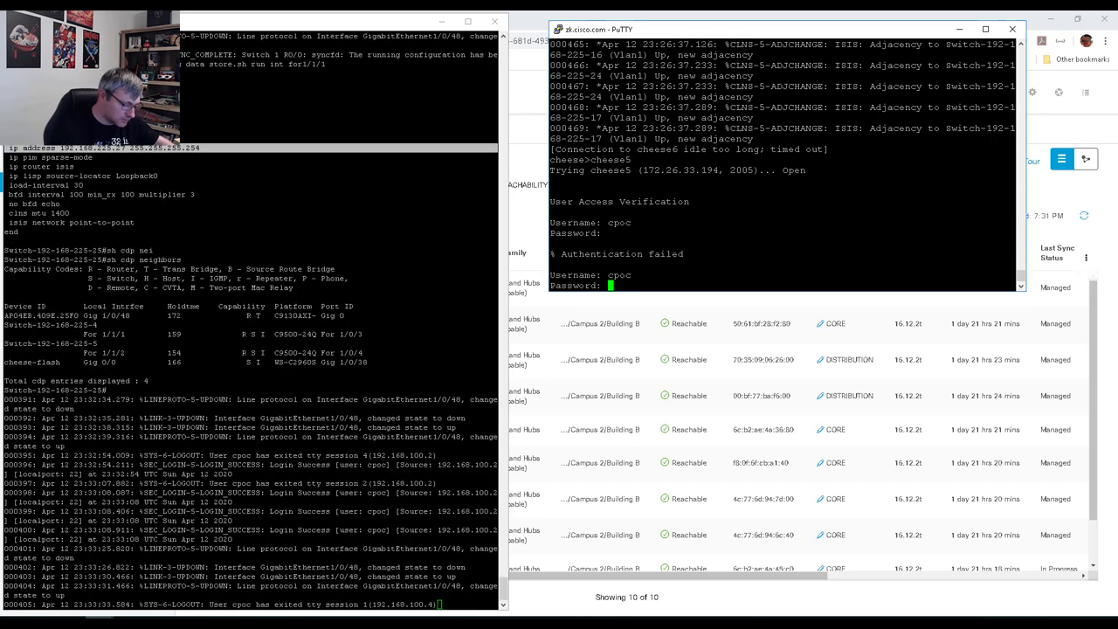
pyautogui.press('Return')
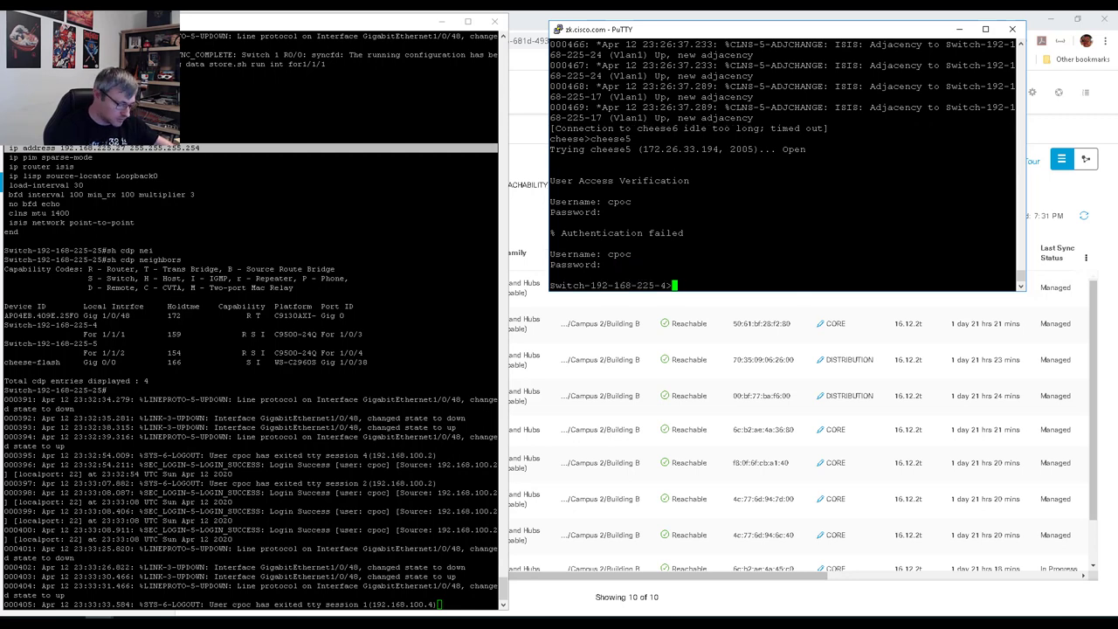
# Enter privileged mode with 'en' and list the switch's six CDP neighbors with 'sh cdp neighbors'.
pyautogui.write('en')
pyautogui.press('Return')
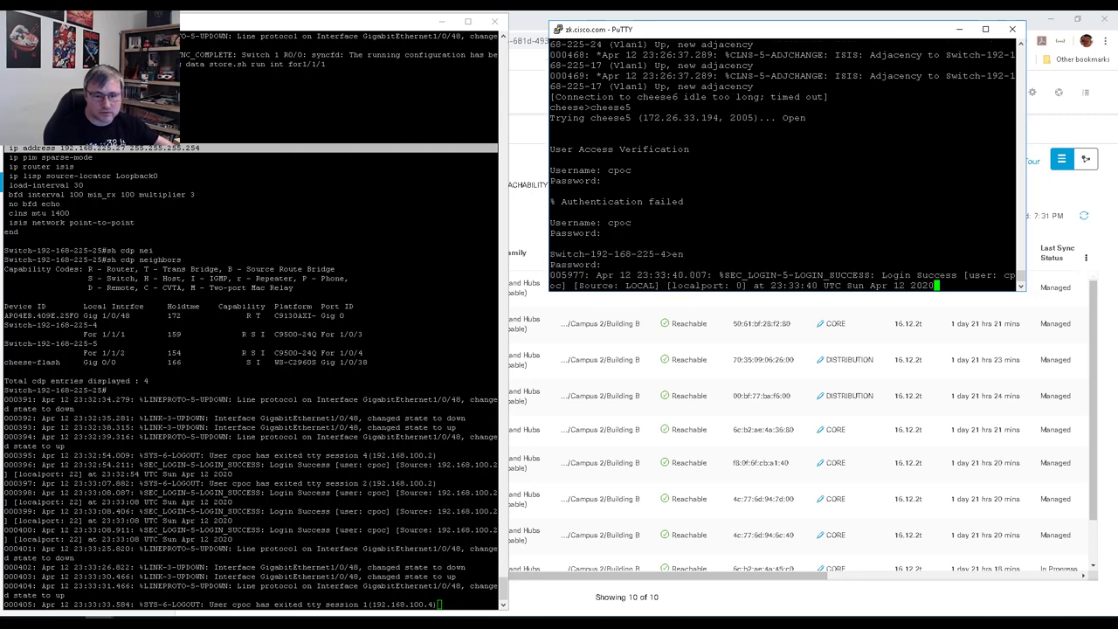
pyautogui.press('Return')
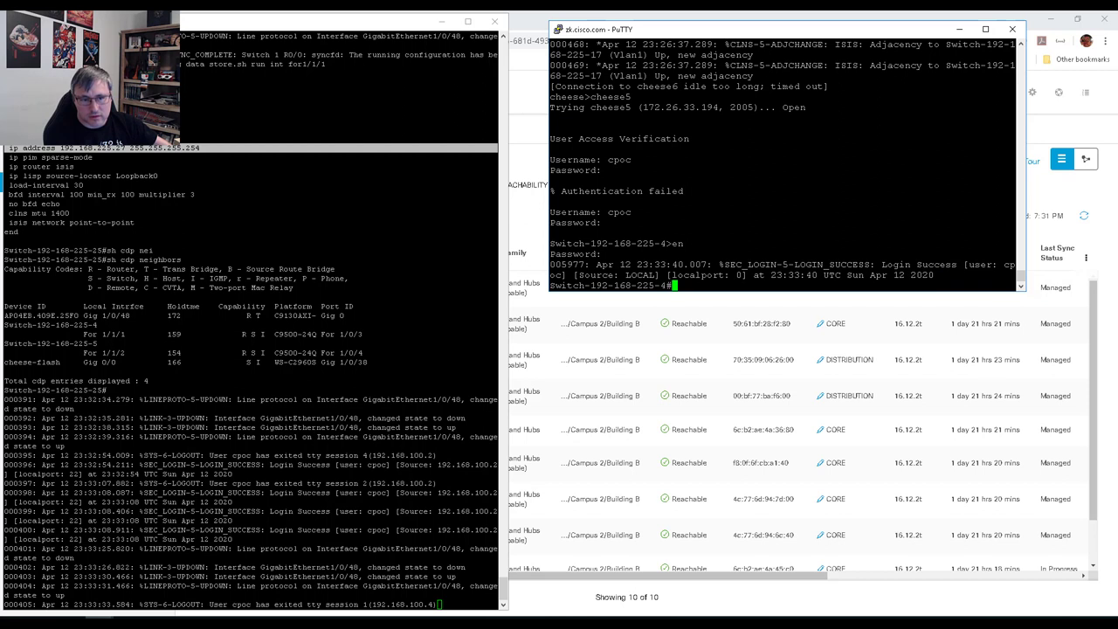
pyautogui.press('Return')
pyautogui.press('Return')
pyautogui.write('sh cdp ')
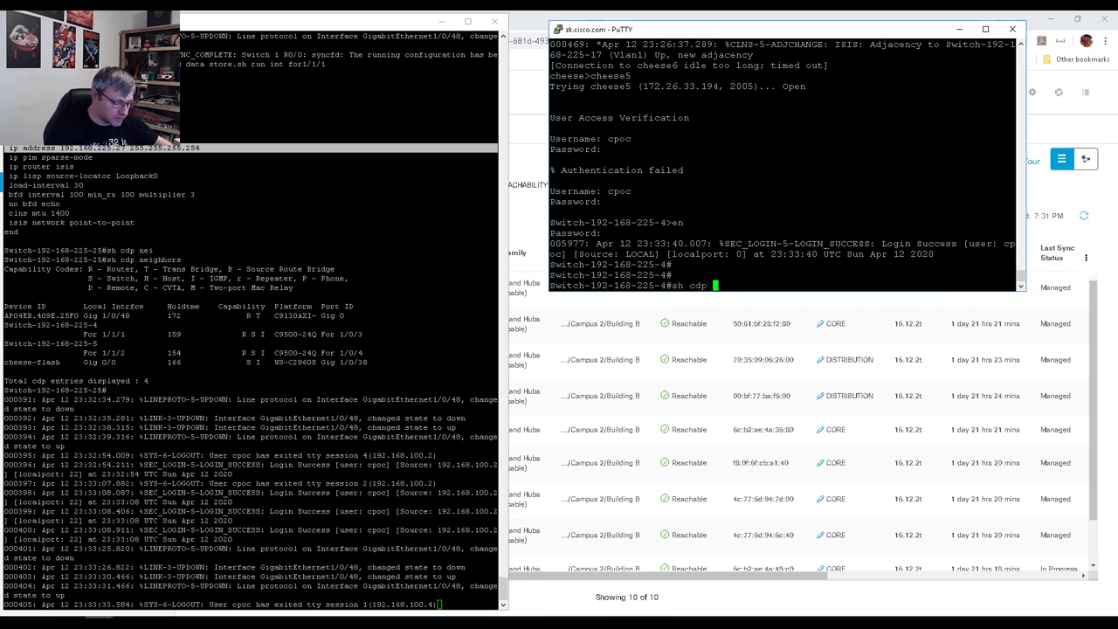
pyautogui.write('nei')
pyautogui.press('Tab')
pyautogui.press('Return')
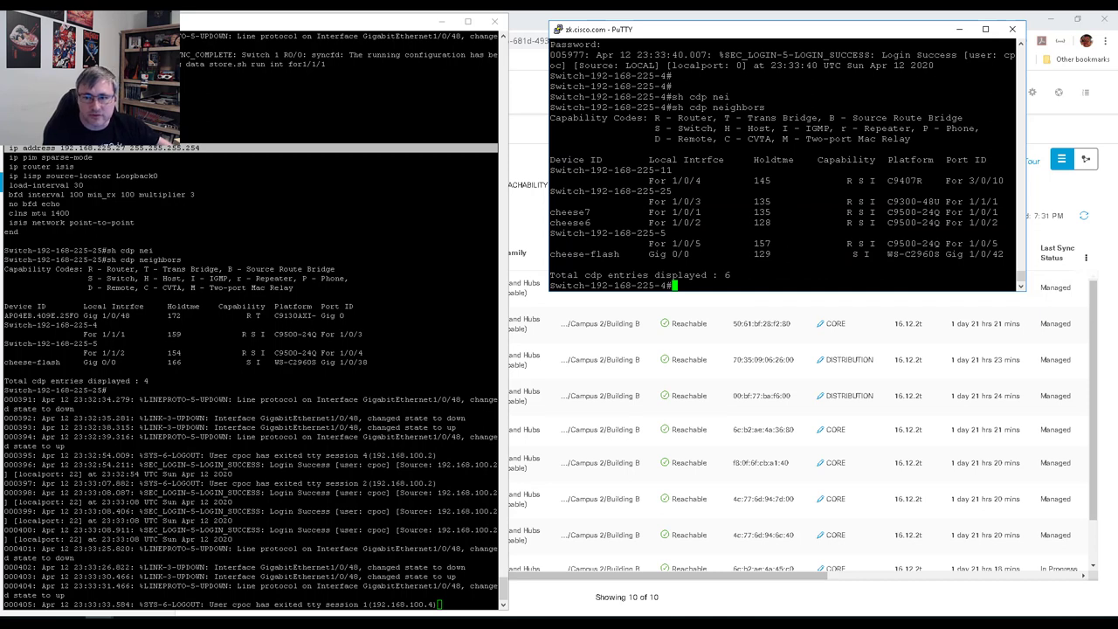
pyautogui.write('sh r')
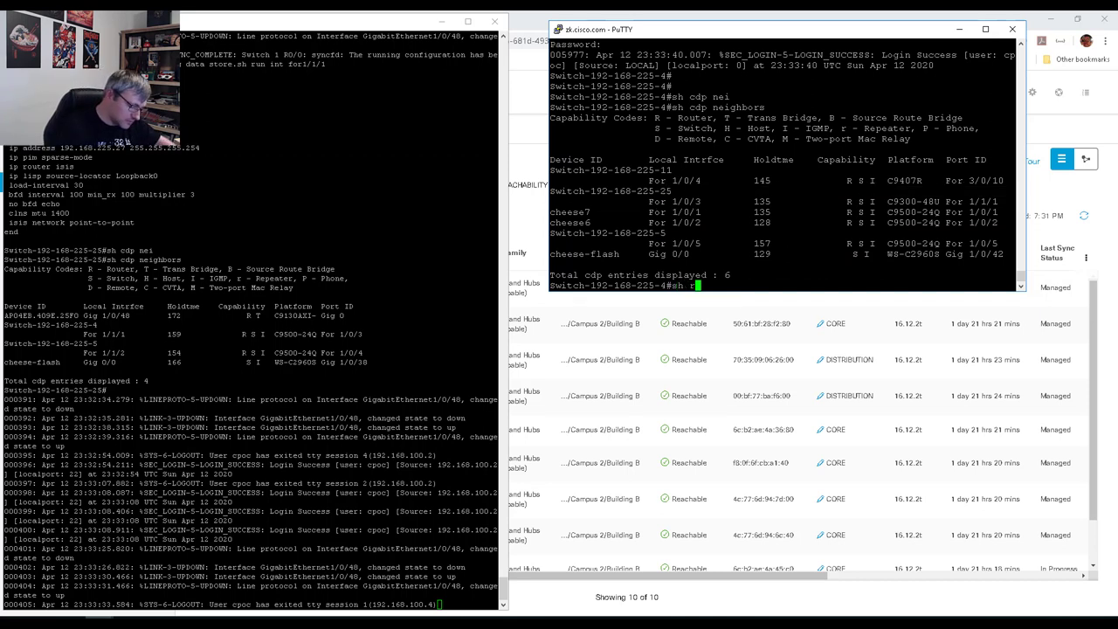
pyautogui.write('un int for1/0')
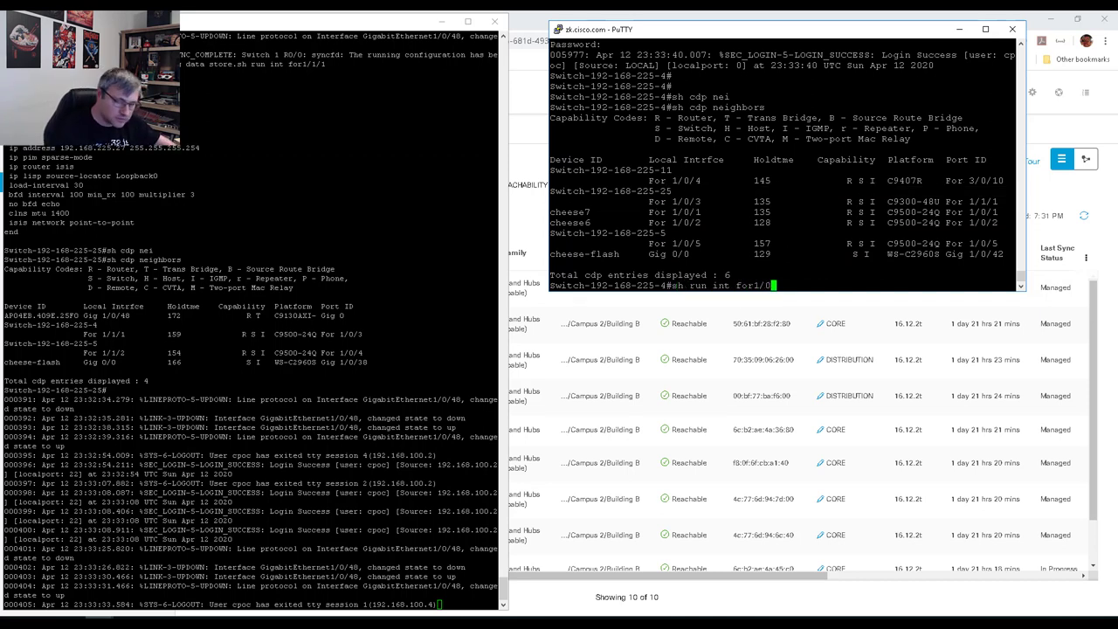
pyautogui.write('/3')
# Show FortyGigabitEthernet1/0/3's config and compare its 192.168.225.26 address with the neighbor's .27.
pyautogui.press('Return')
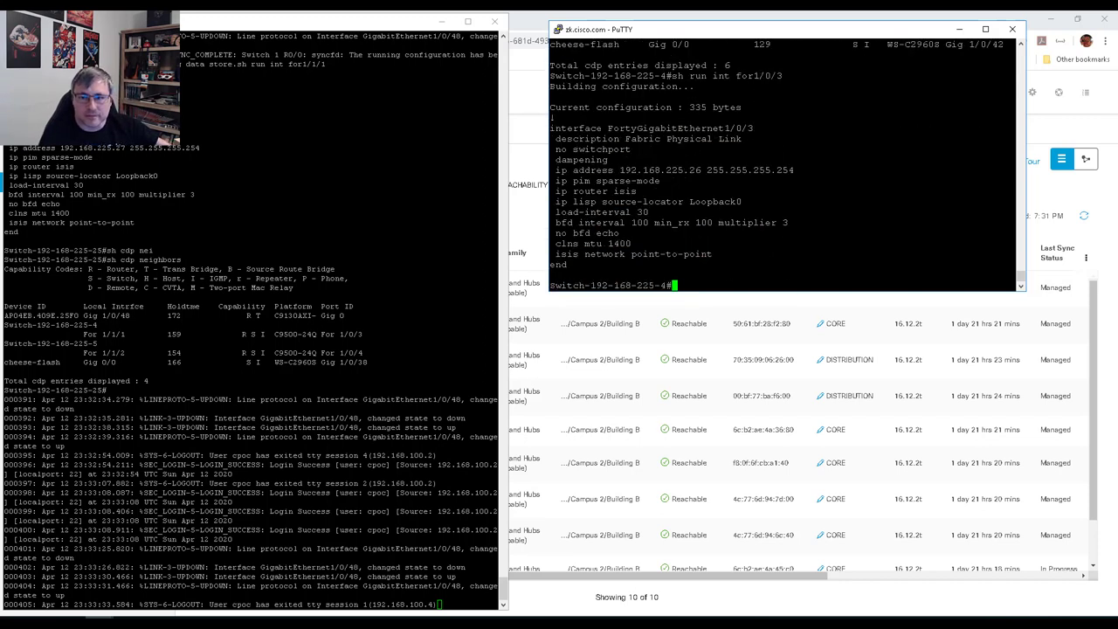
pyautogui.moveTo(550, 129); pyautogui.dragTo(831, 168)
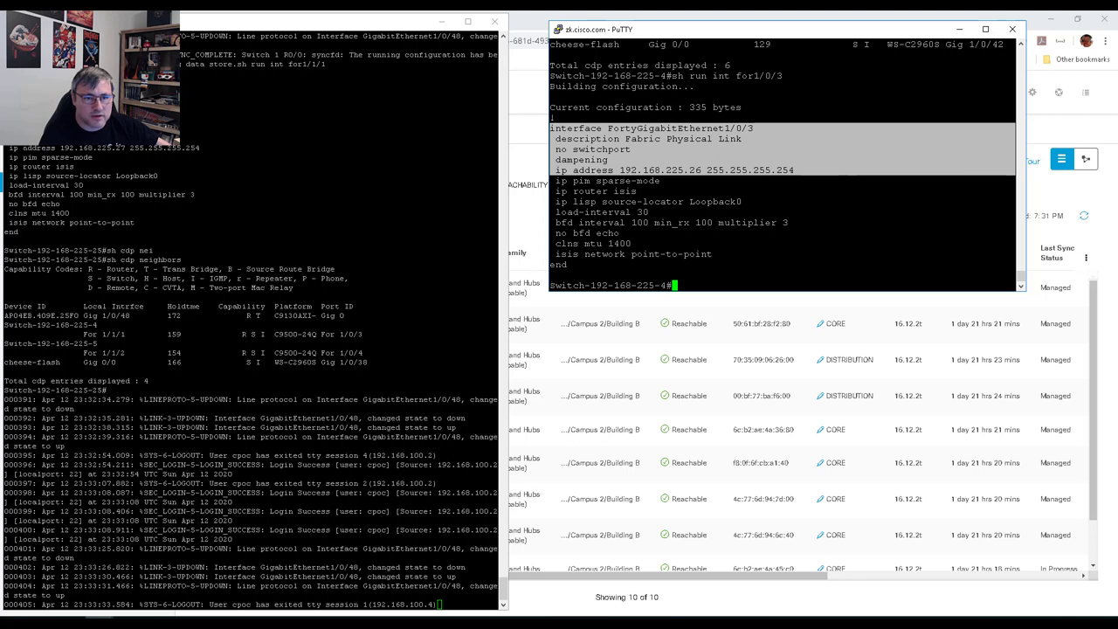
pyautogui.tripleClick(114, 148)
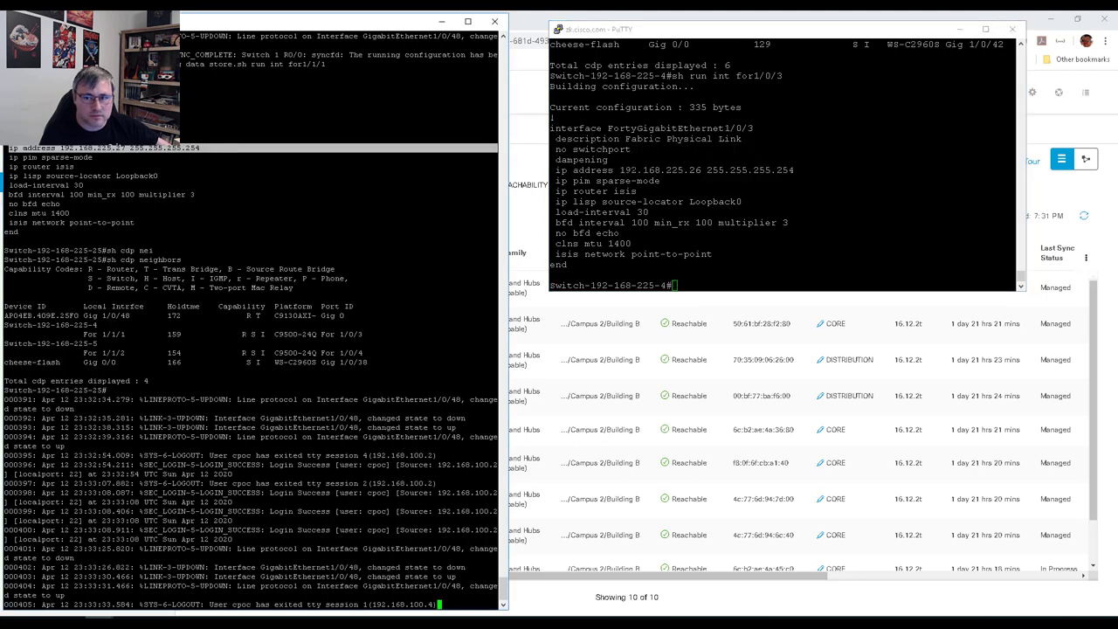
pyautogui.hotkey('alt', 'Tab')
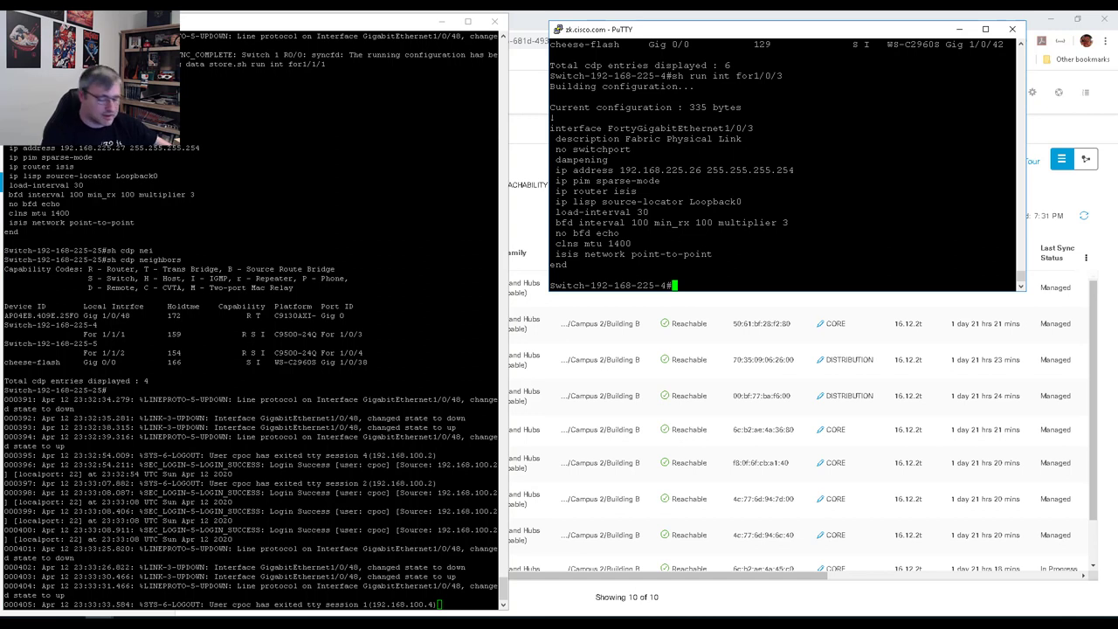
# Run 'sh isis neighbors' to confirm five UP adjacencies, including 192.168.225.27 on Fo1/0/3, then return to DNA Center.
pyautogui.write('sh isis ne')
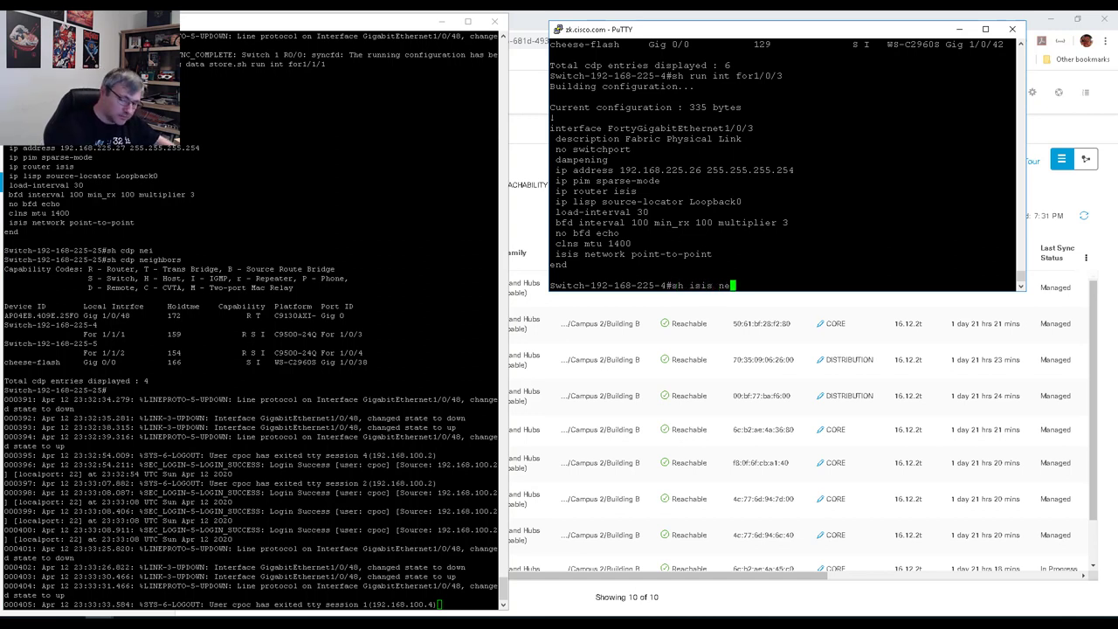
pyautogui.write('i')
pyautogui.press('Tab')
pyautogui.press('Return')
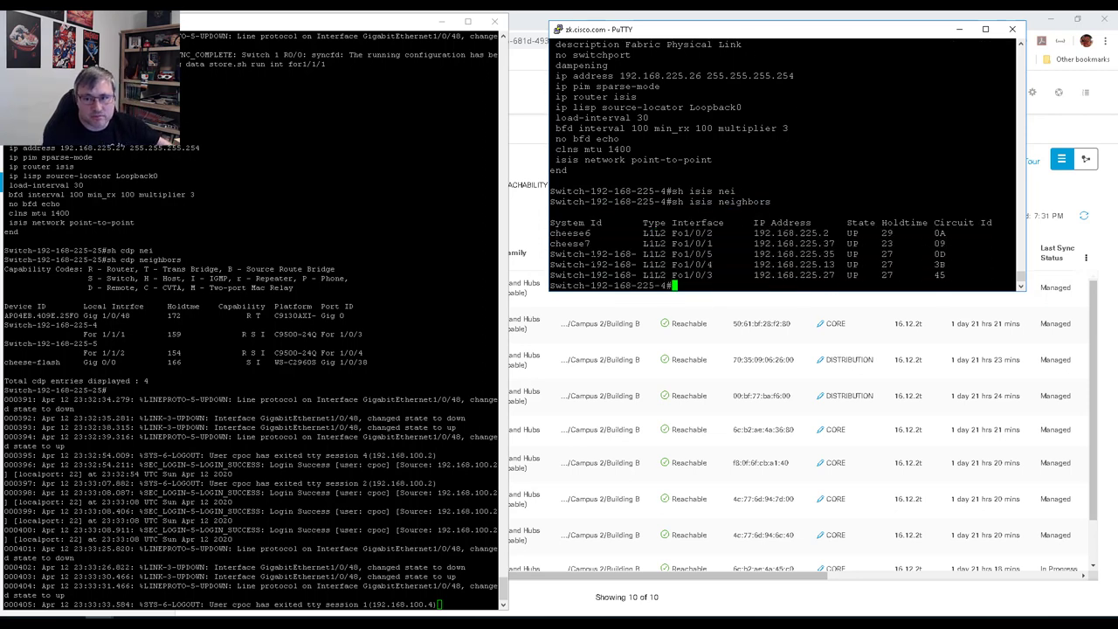
pyautogui.moveTo(551, 254); pyautogui.dragTo(974, 278)
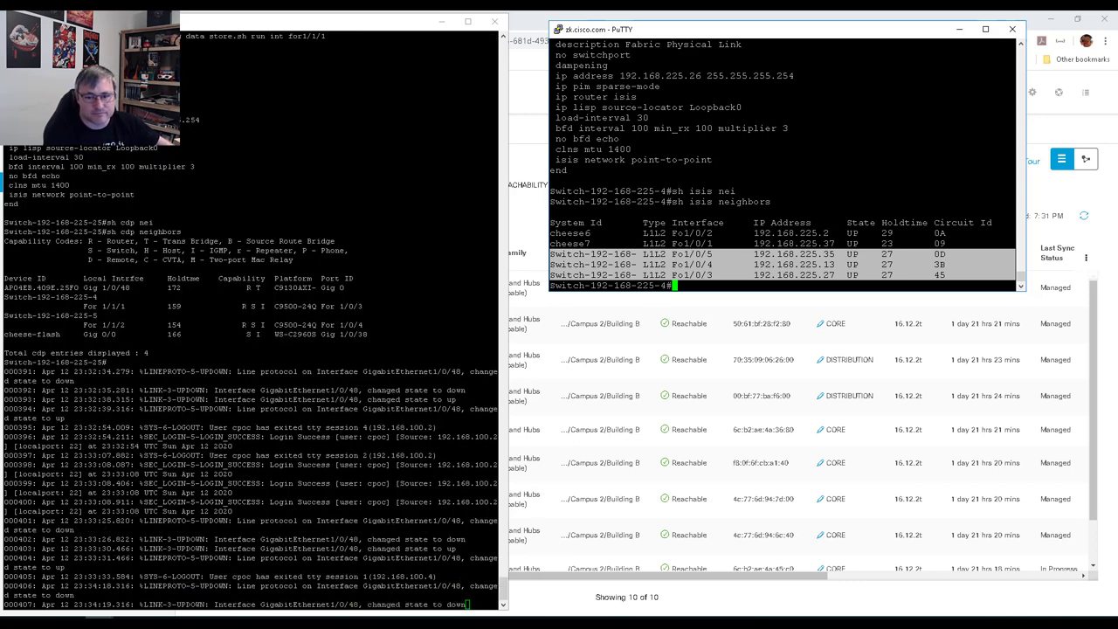
pyautogui.hotkey('alt', 'Tab')
pyautogui.press('Return')
pyautogui.press('Return')
pyautogui.press('Return')
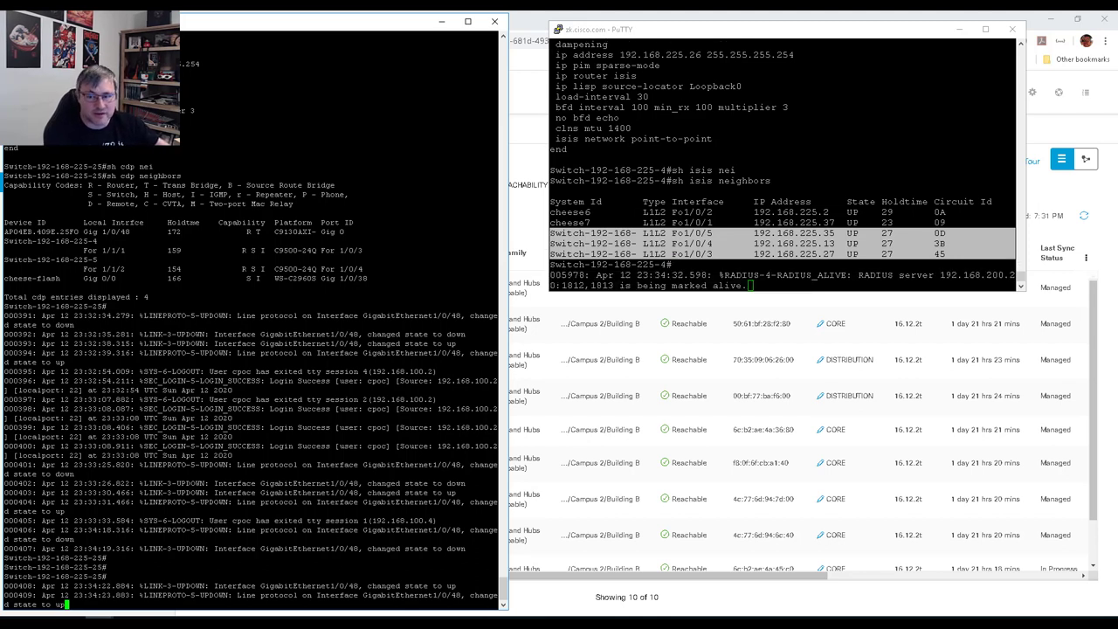
pyautogui.click(786, 174)
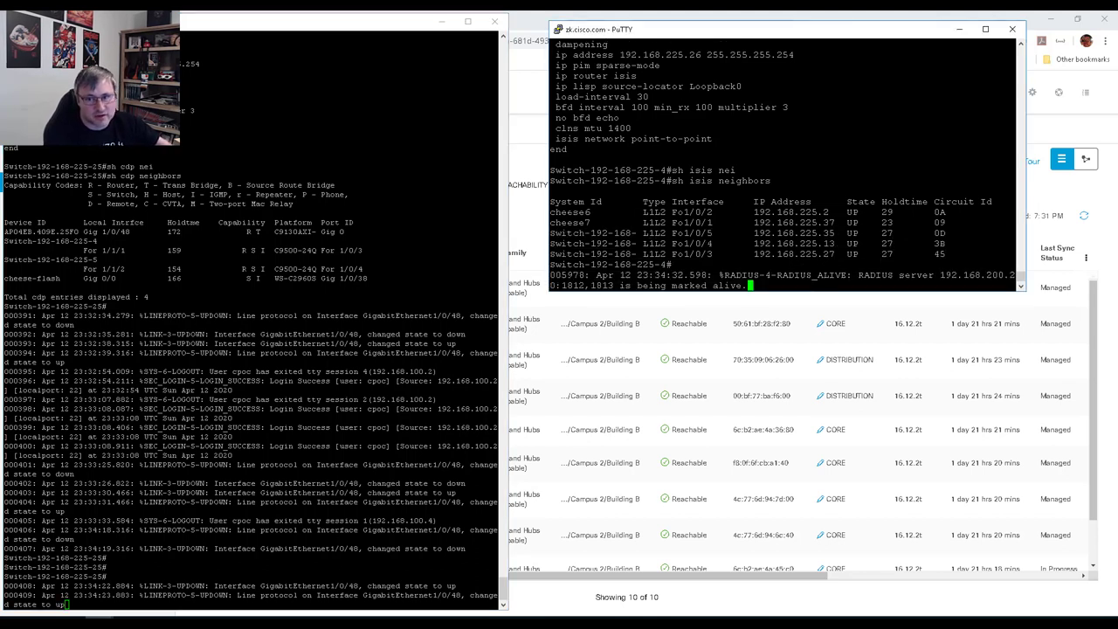
pyautogui.moveTo(550, 202); pyautogui.dragTo(597, 212)
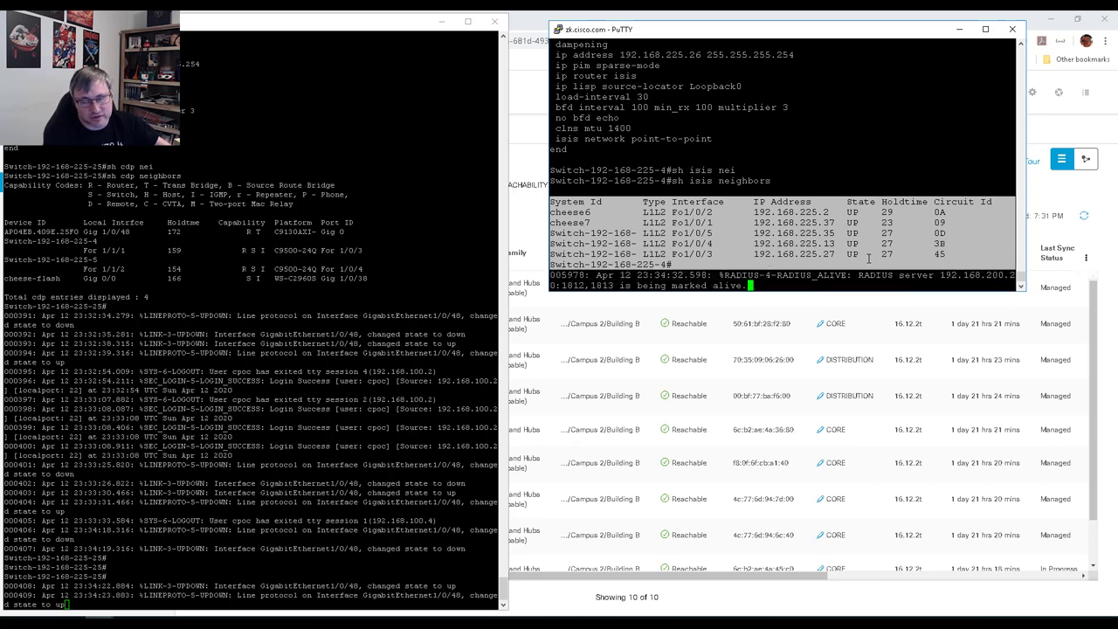
pyautogui.click(596, 212)
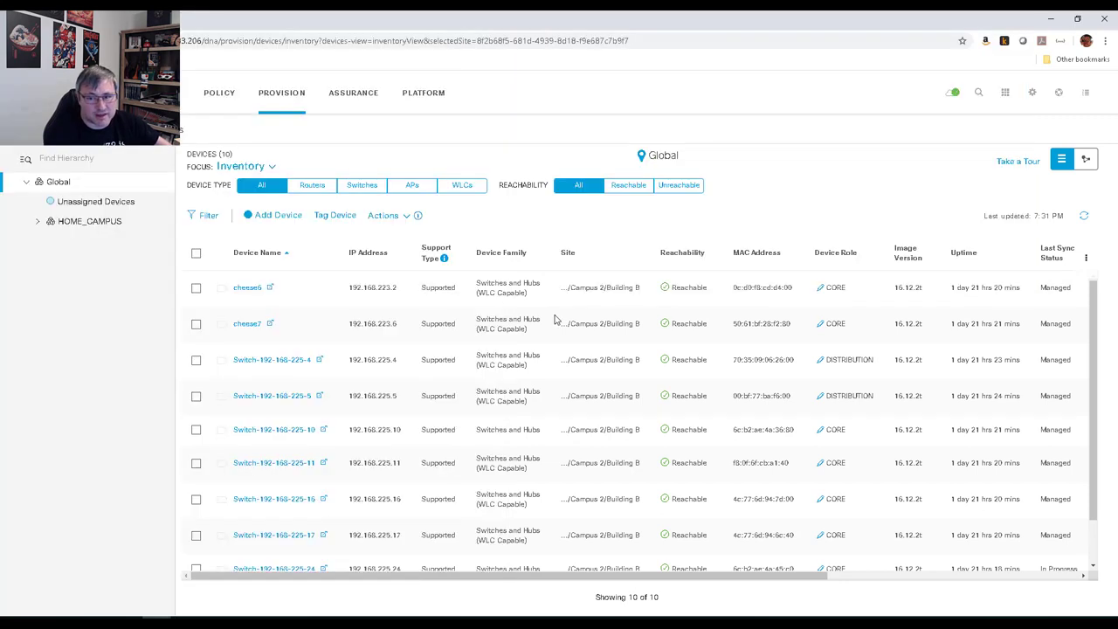
pyautogui.click(559, 318)
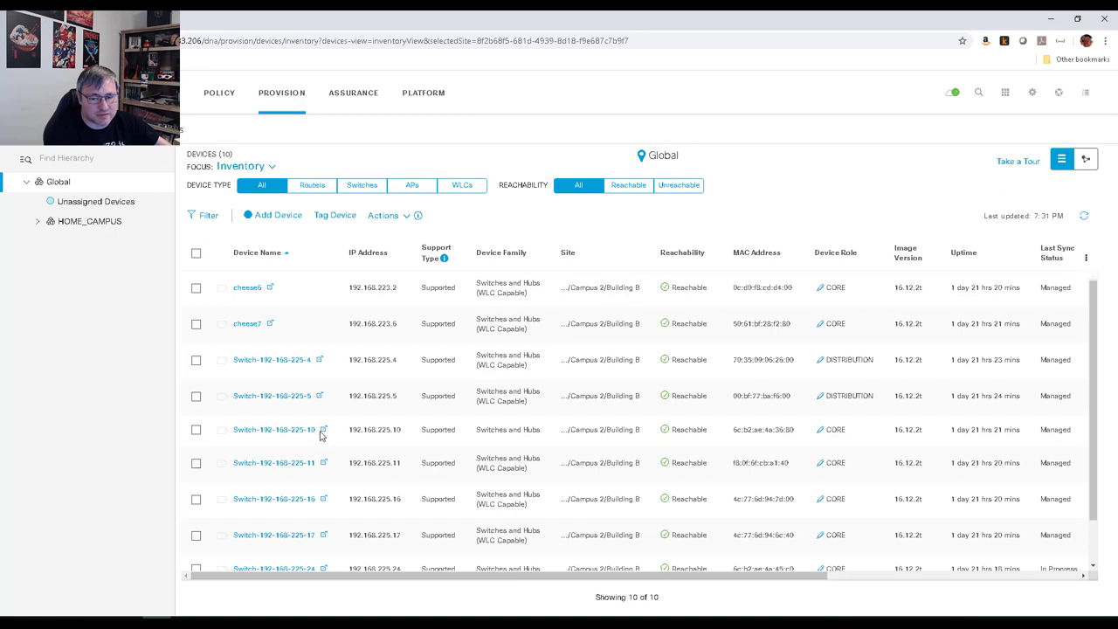